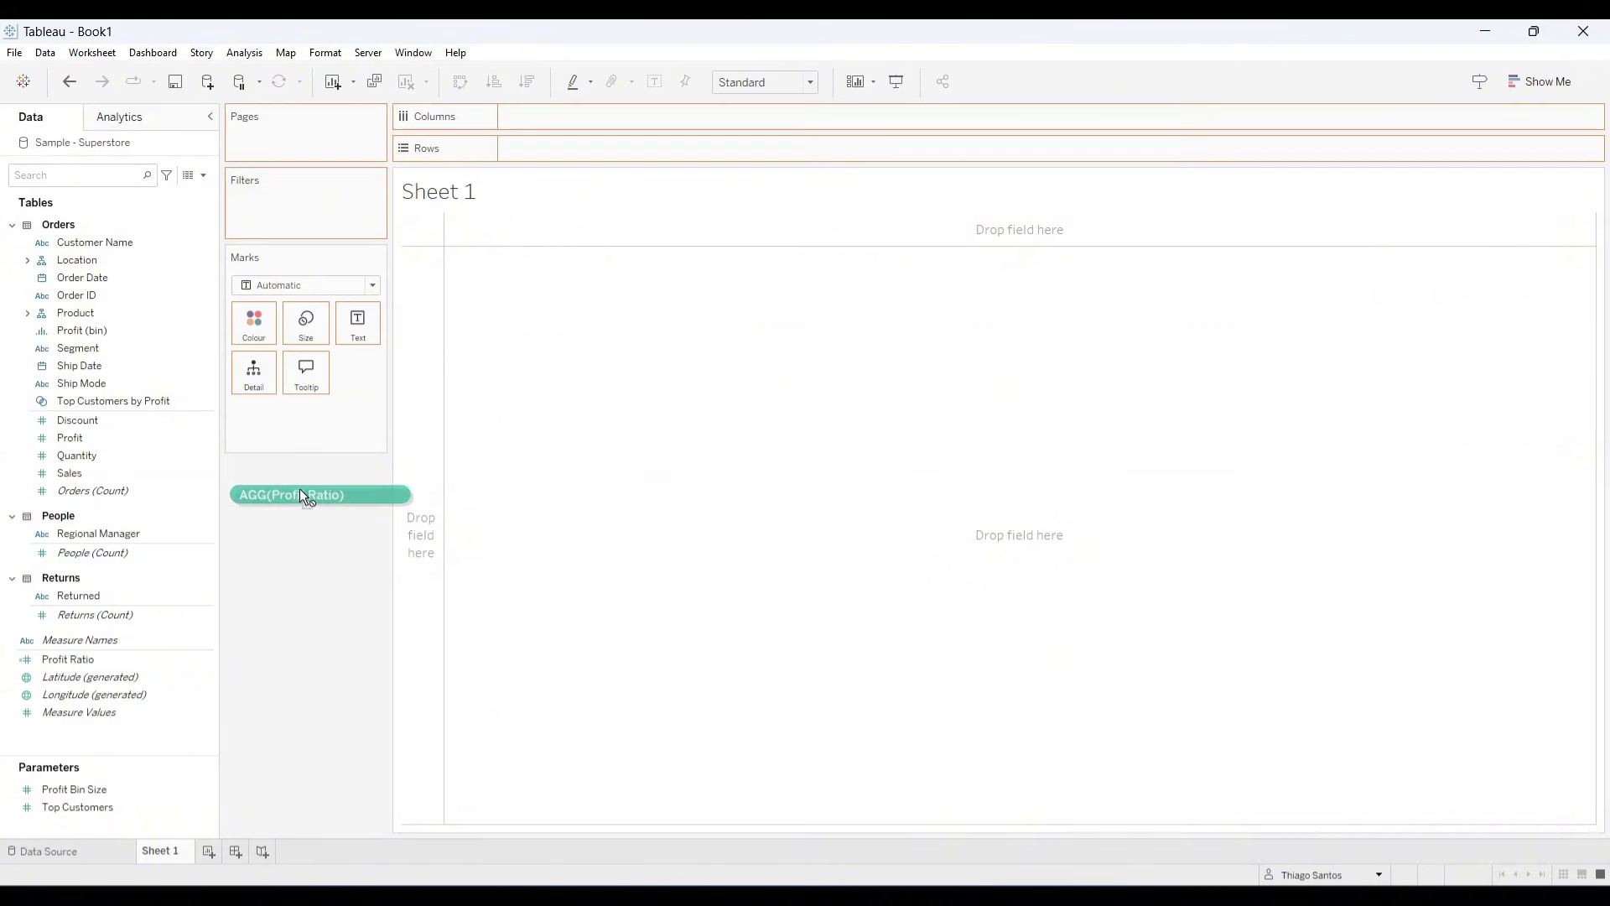
Plot Profit Ratio on the columns against Discount aggregated as an average on the rows.
drag(152, 442, 634, 159)
click(623, 150)
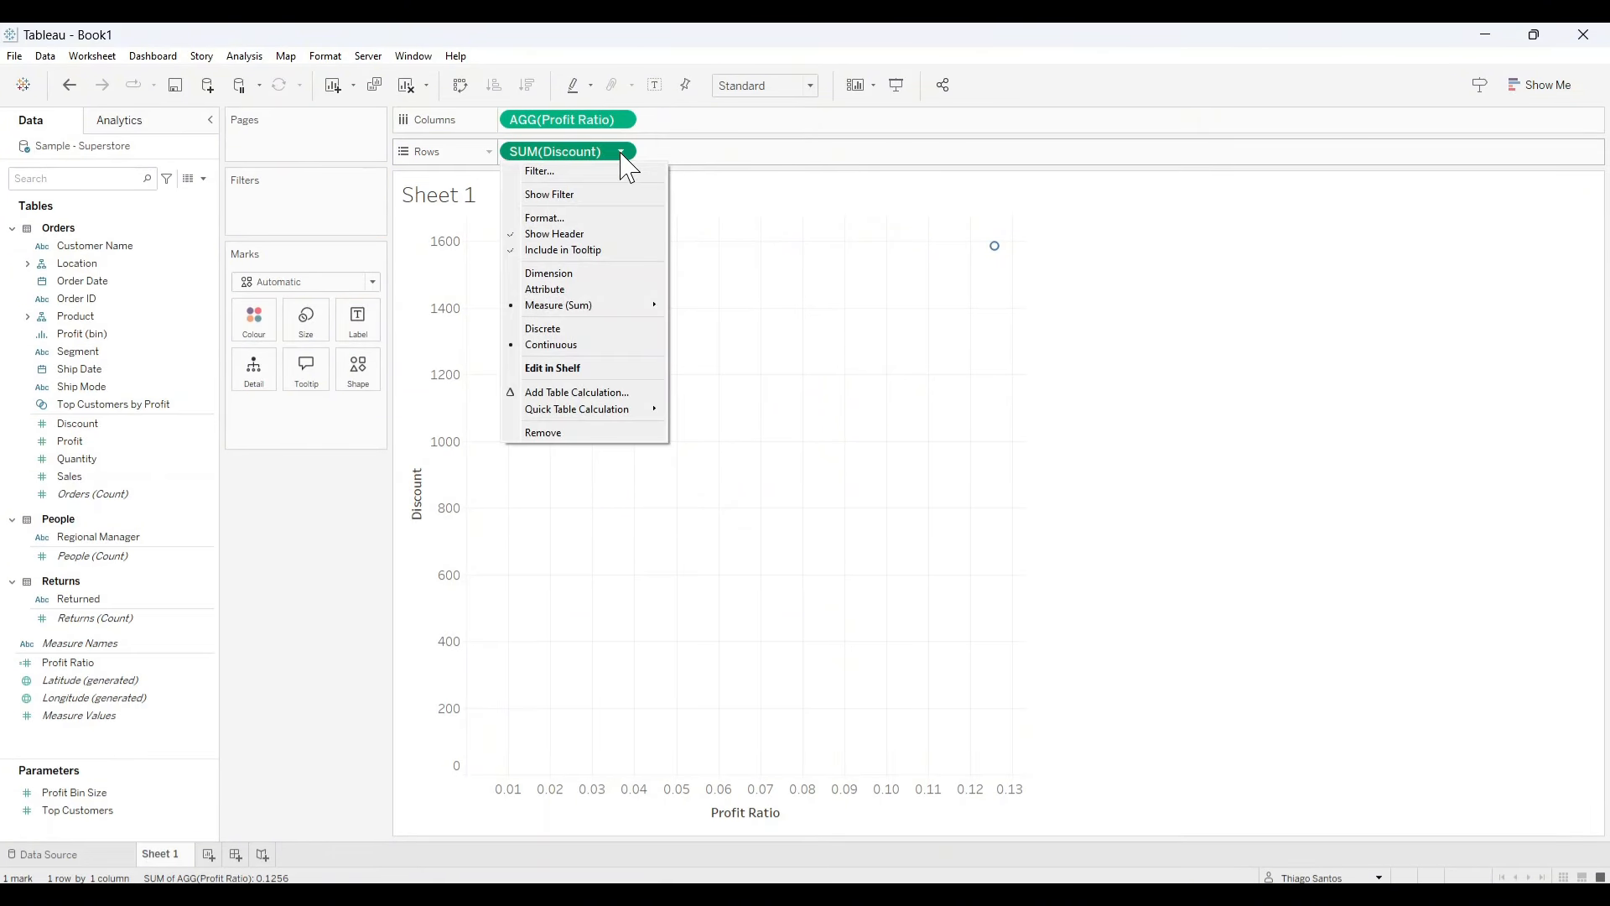
mouse_move(637, 314)
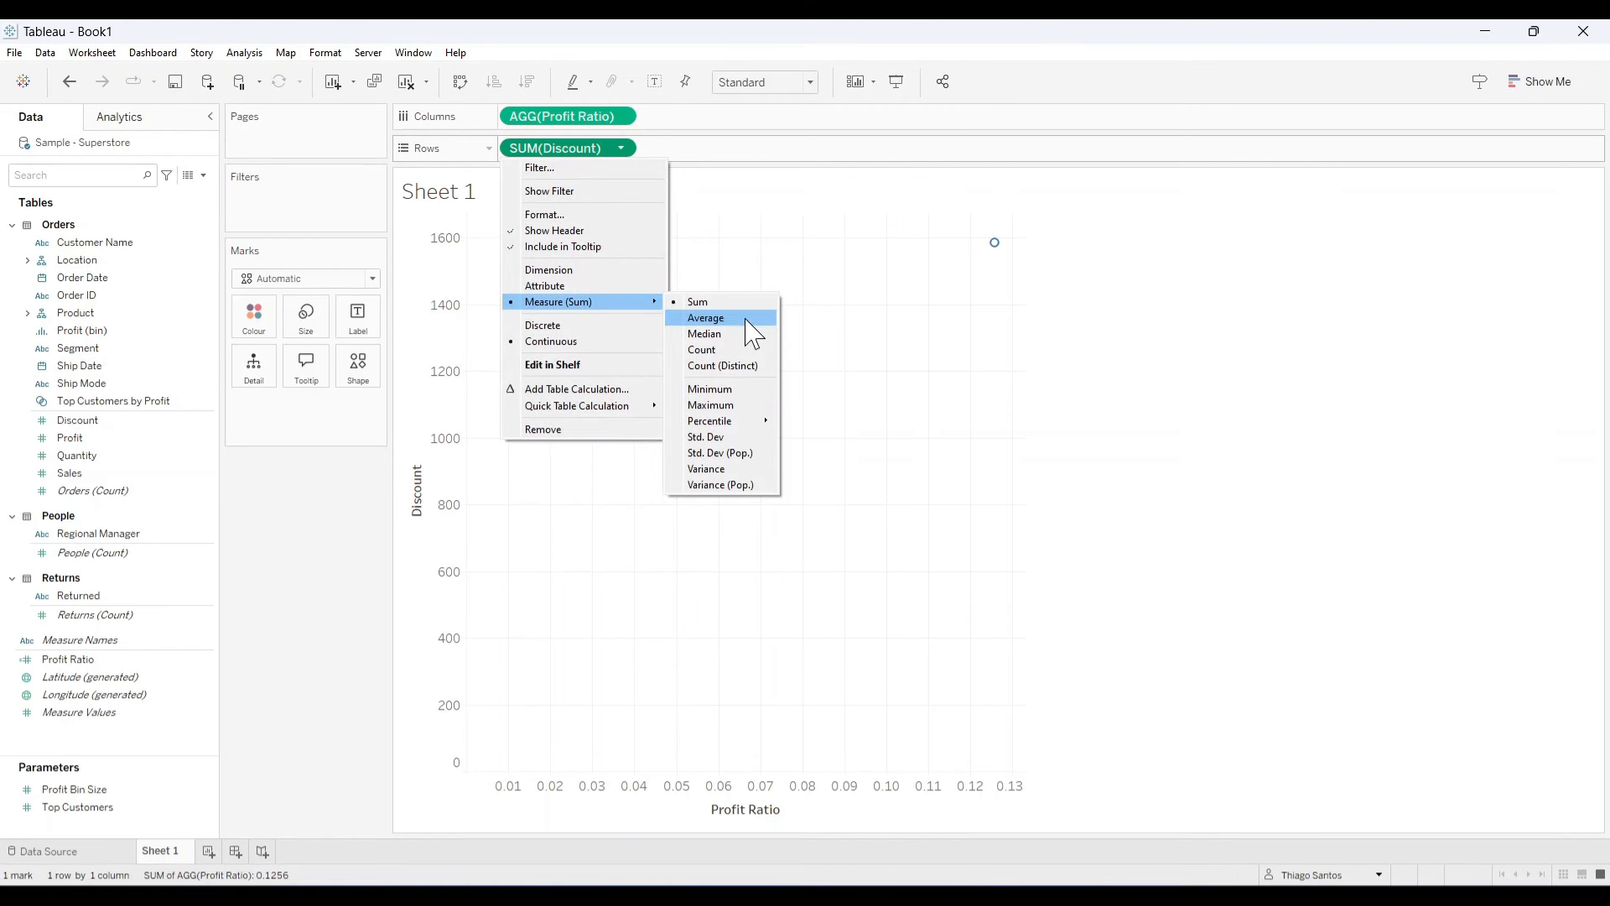
click(745, 322)
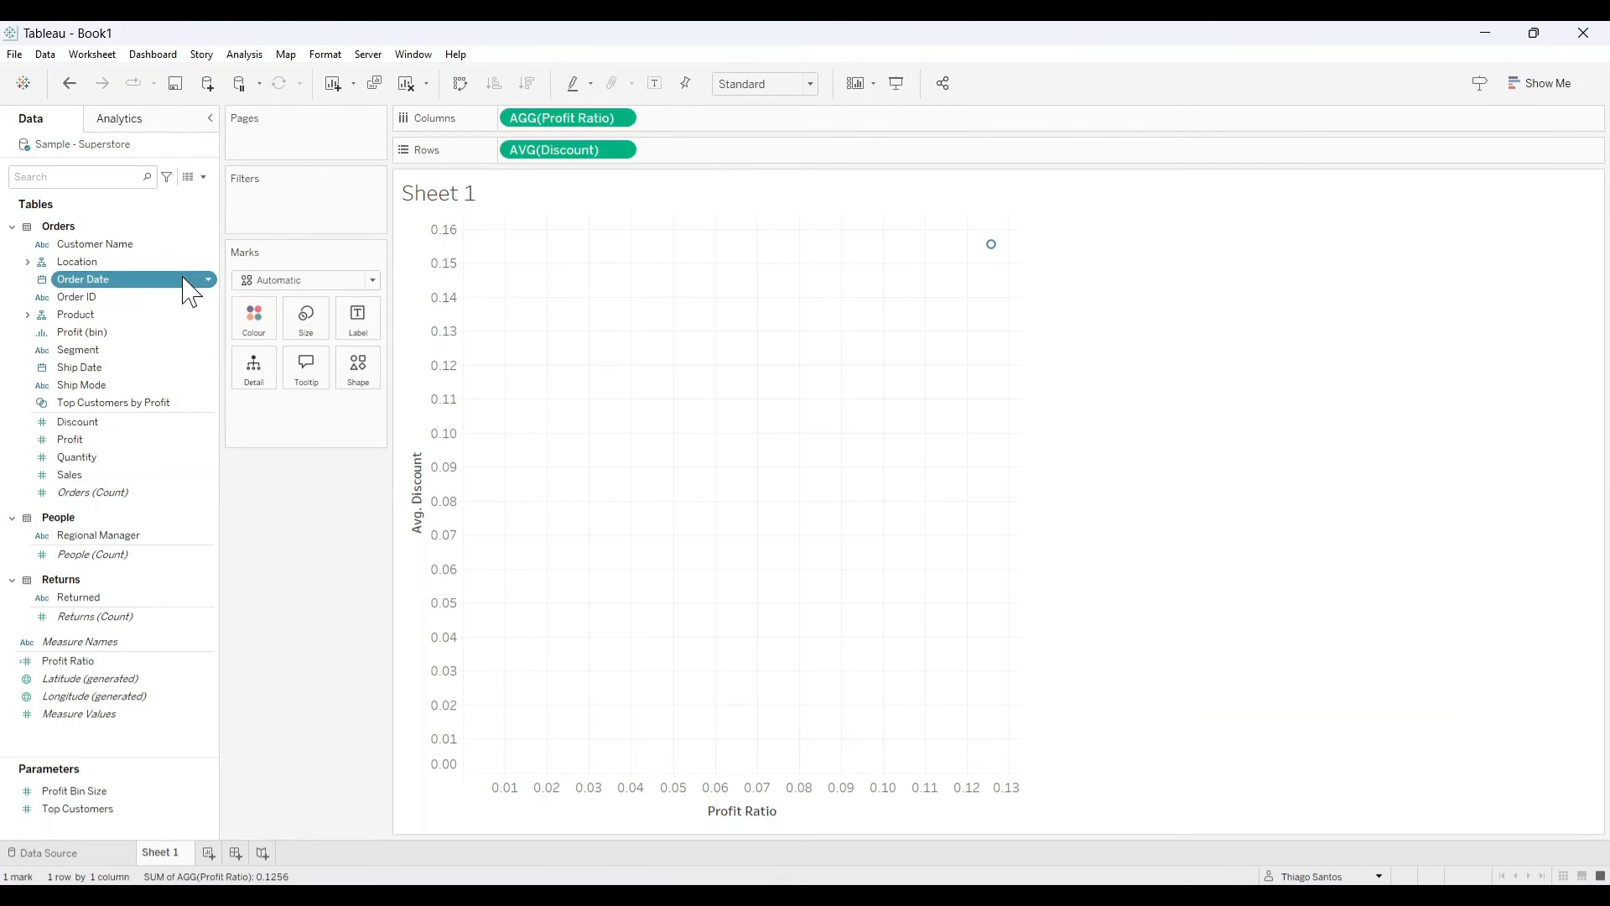
Break the plot into detail marks by continuous MONTH(Order Date) and set the mark type to Circle.
drag(183, 280, 266, 373)
click(818, 514)
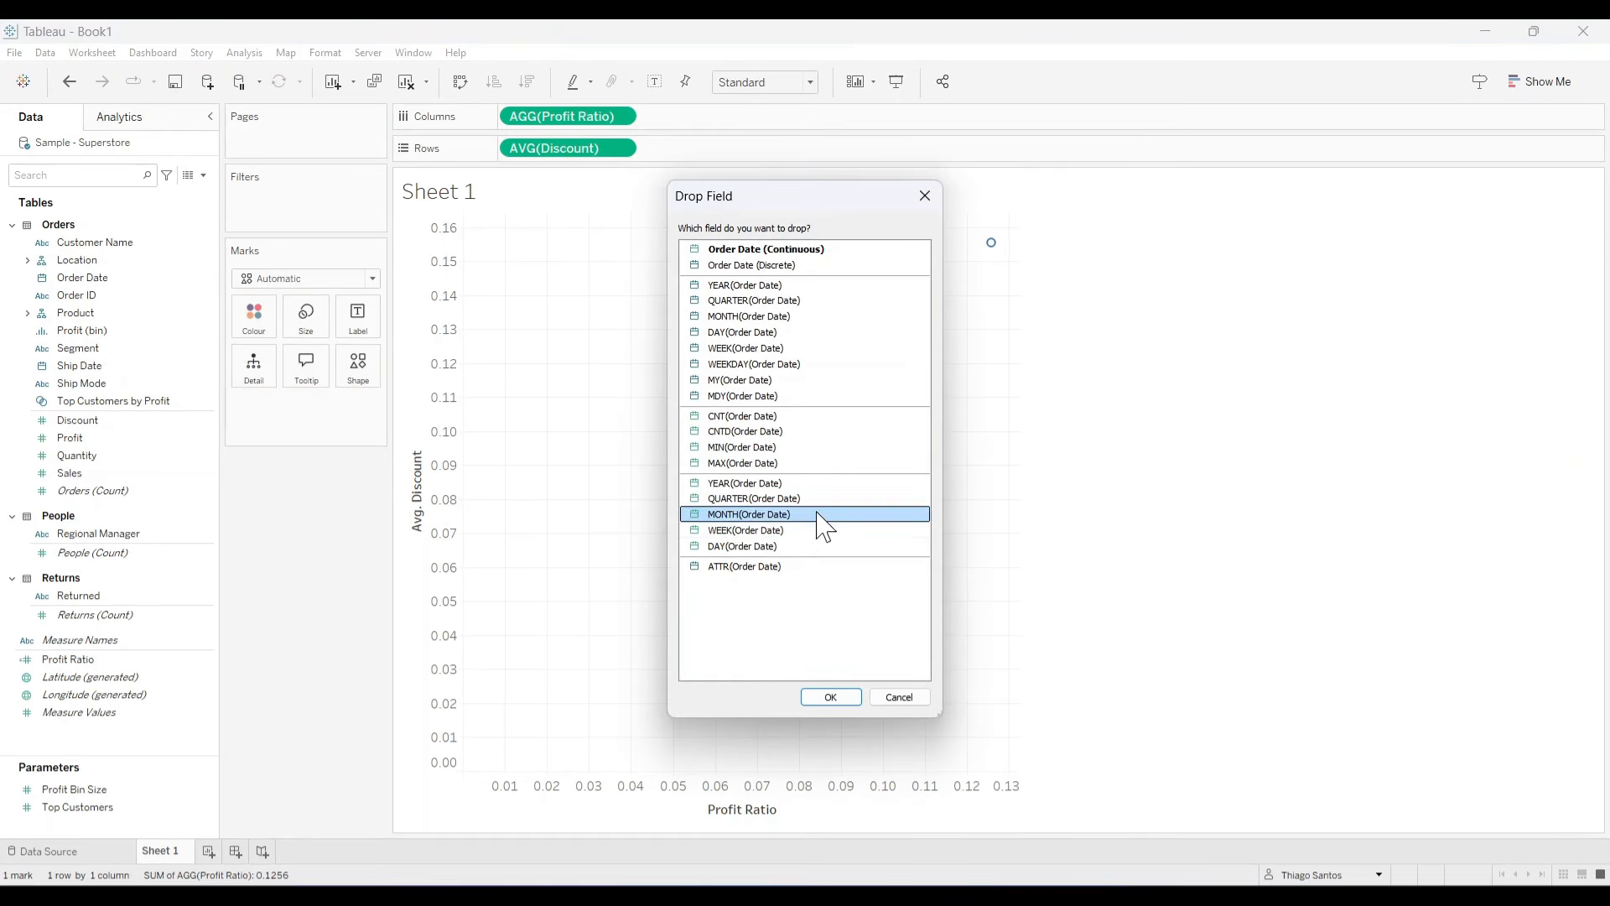
click(831, 699)
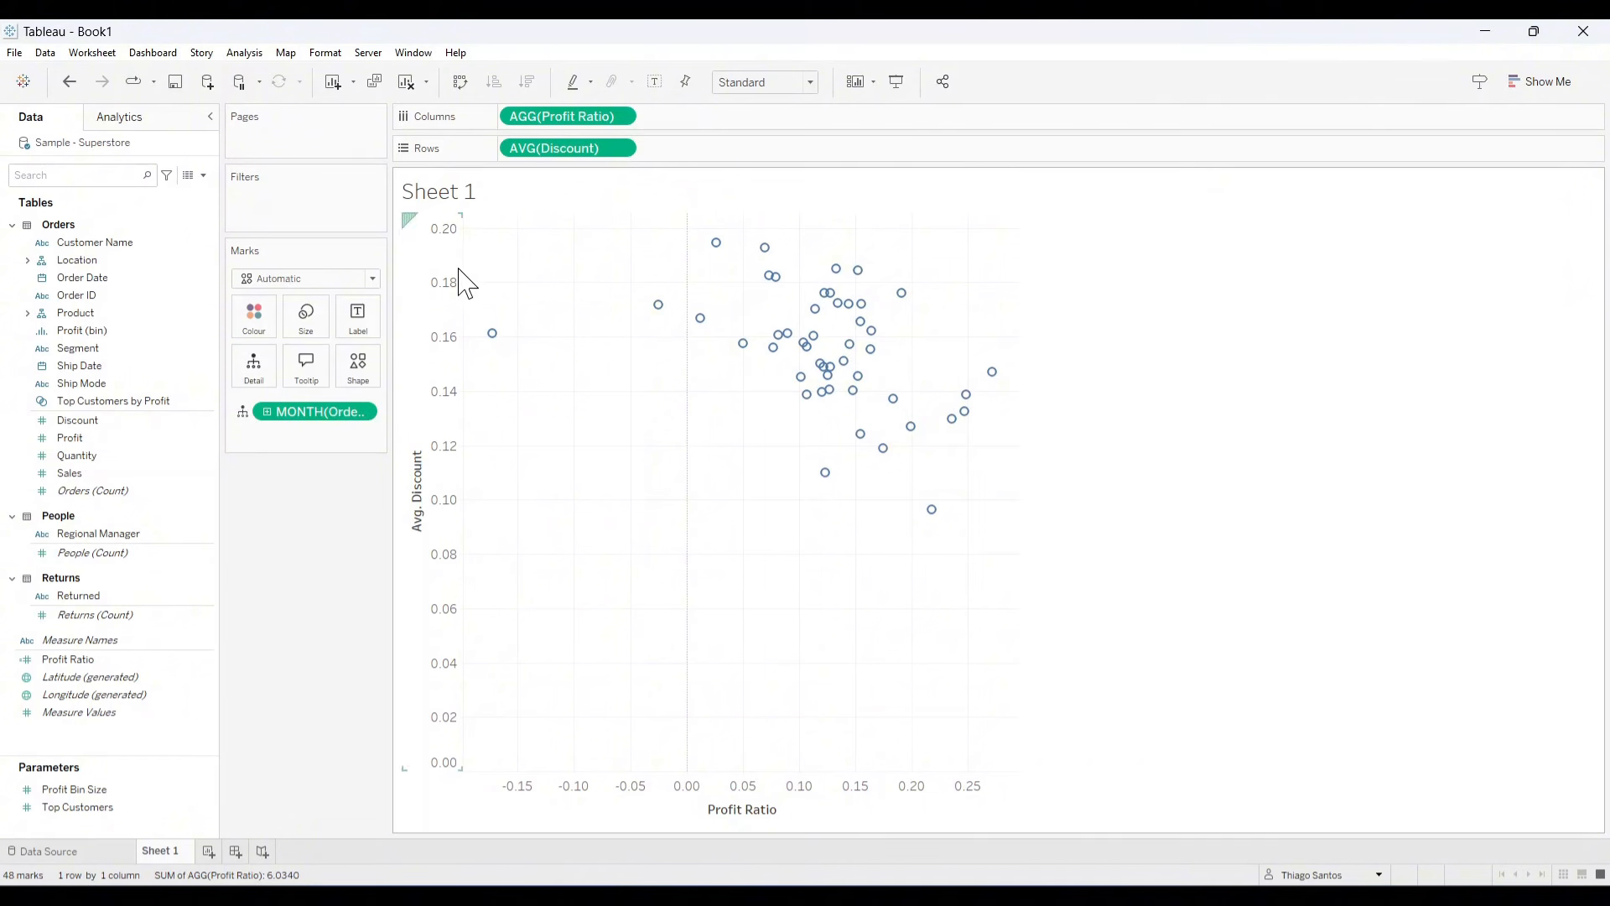
click(373, 278)
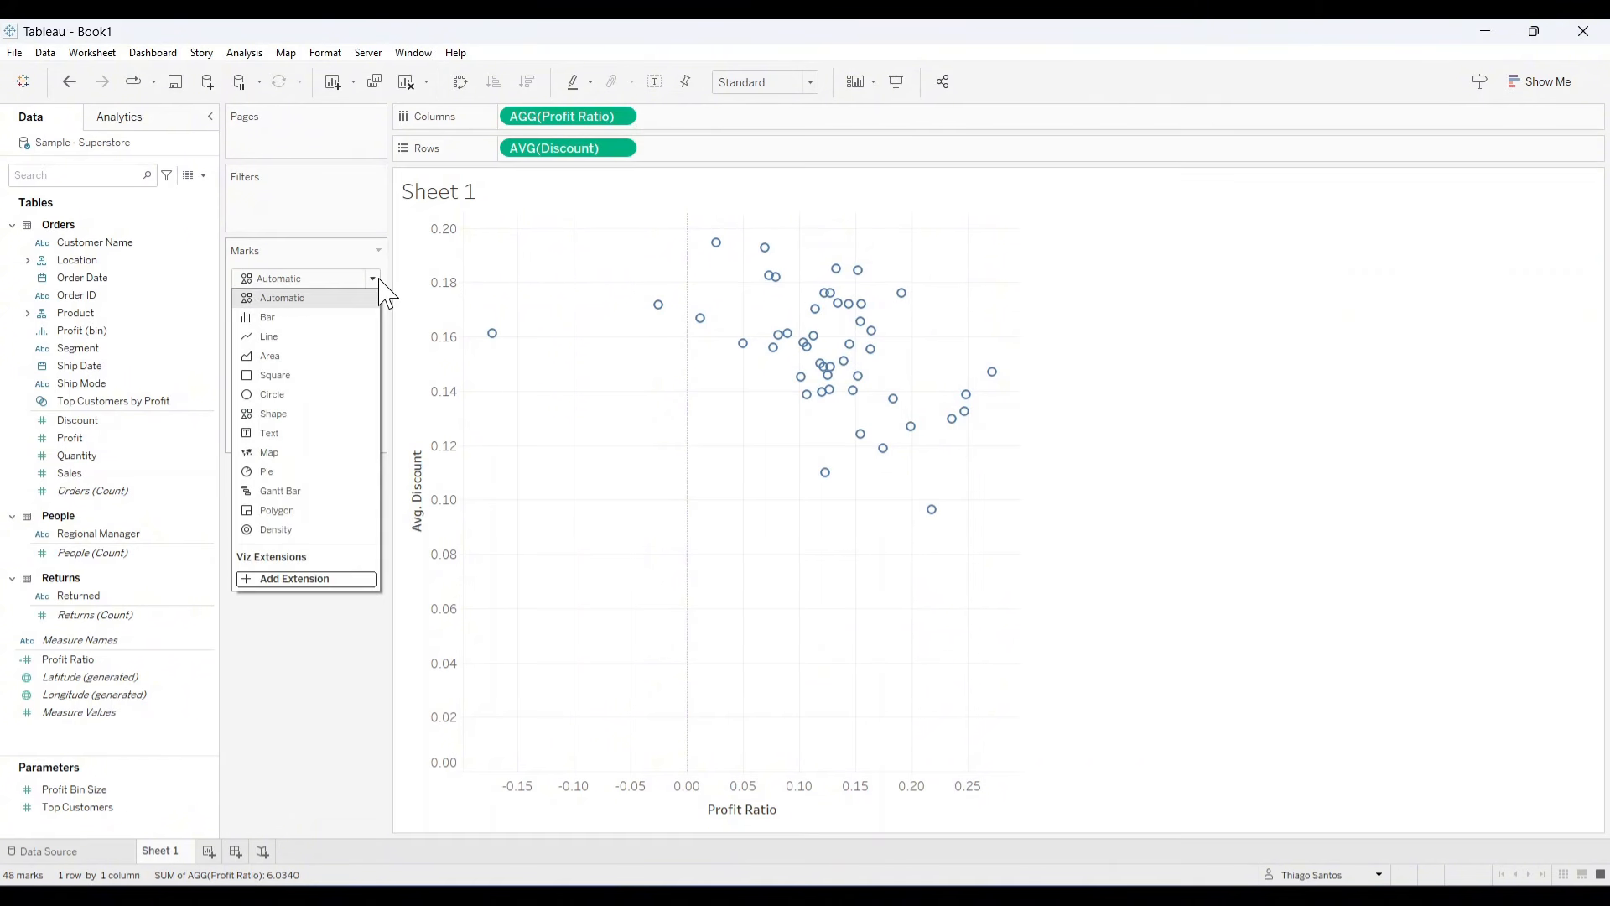
click(296, 393)
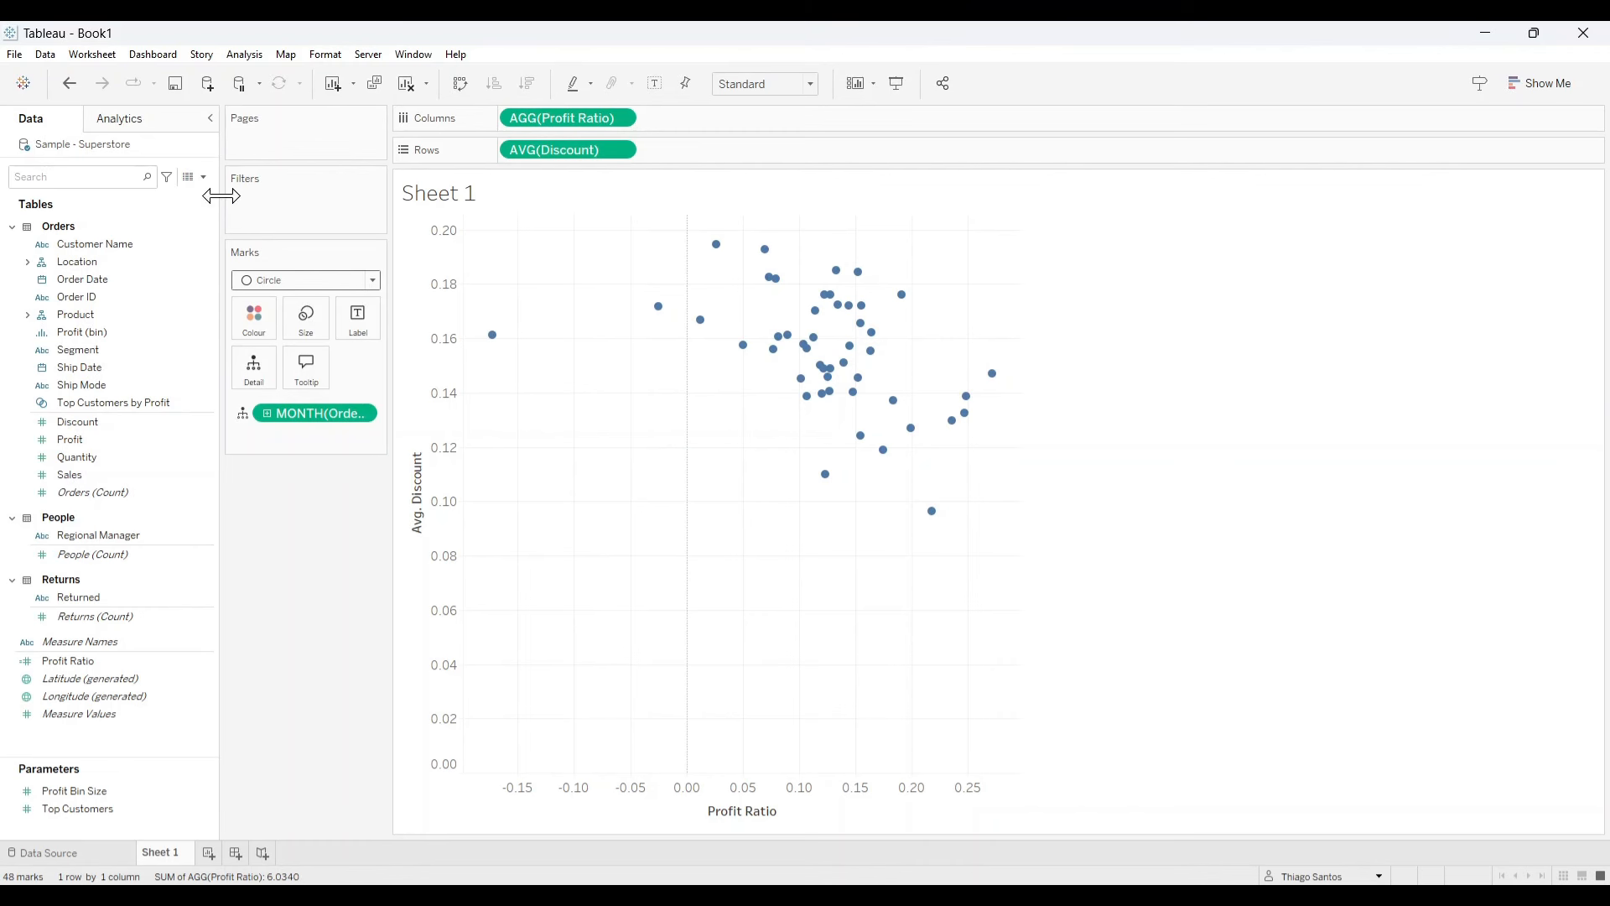
Create a float parameter named "Min Profit Ratio".
click(204, 177)
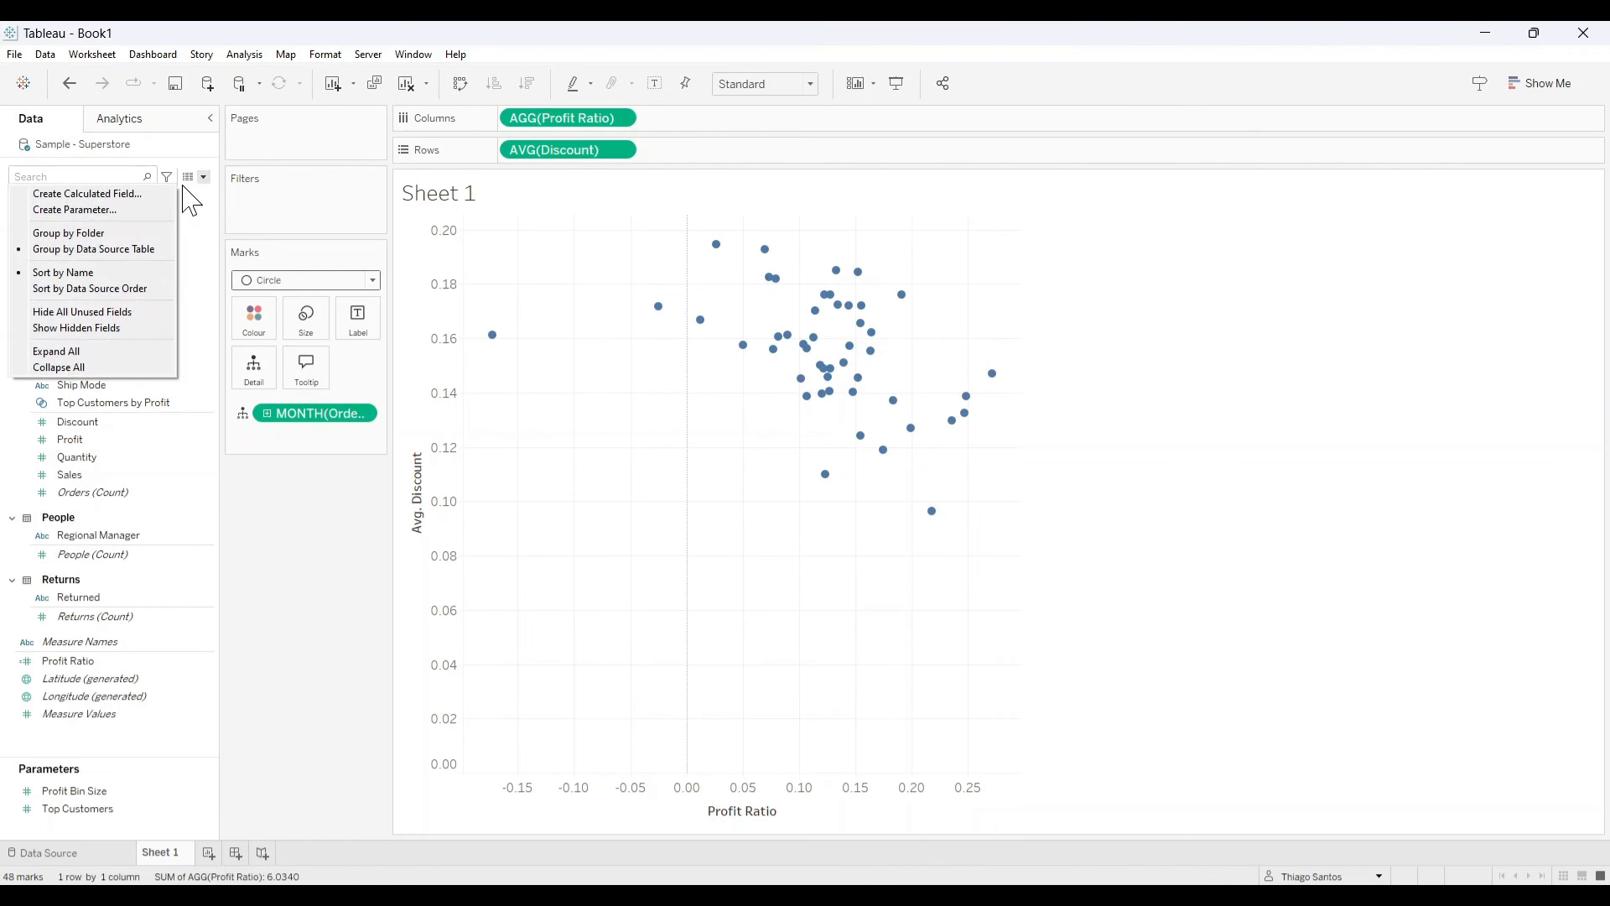
click(137, 211)
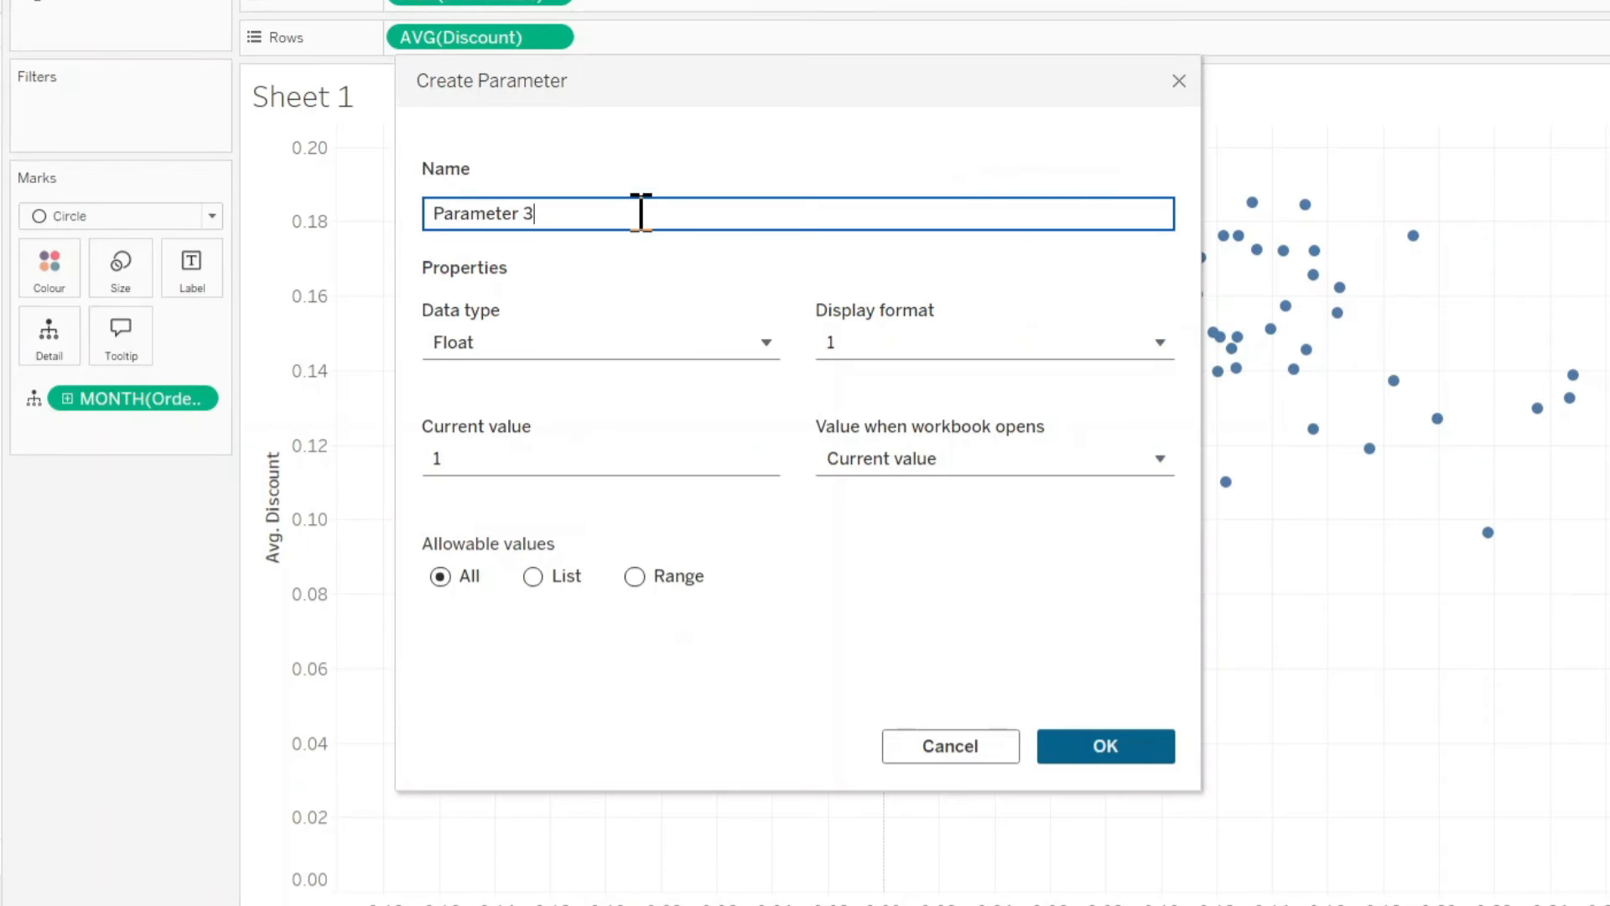
drag(641, 213, 344, 250)
text(Min Profit Ratio)
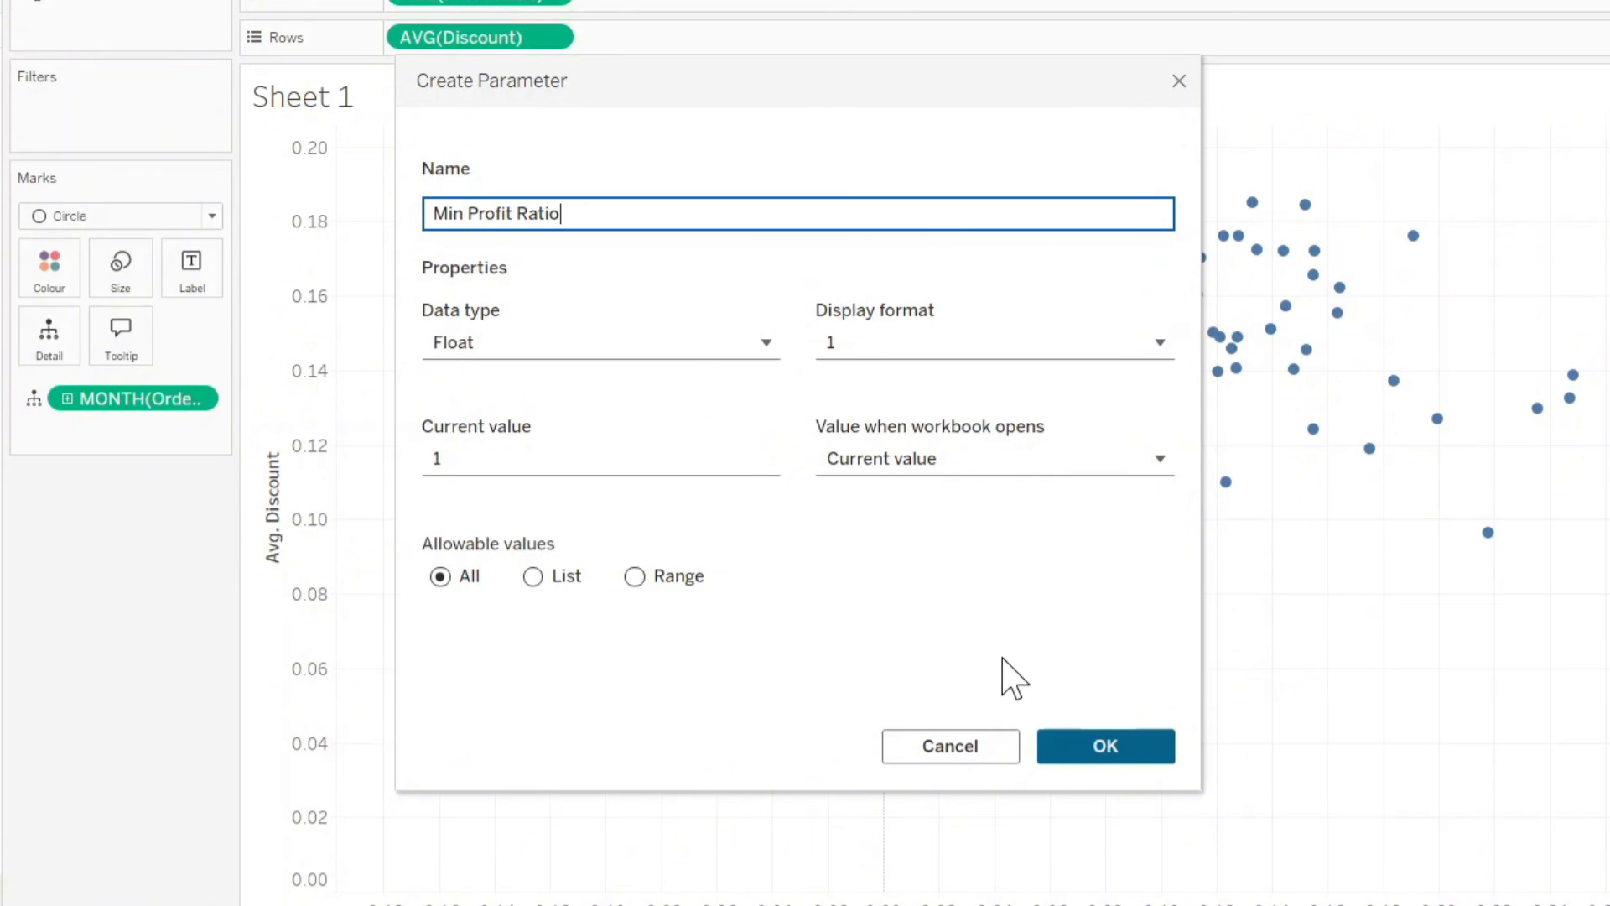
click(1091, 755)
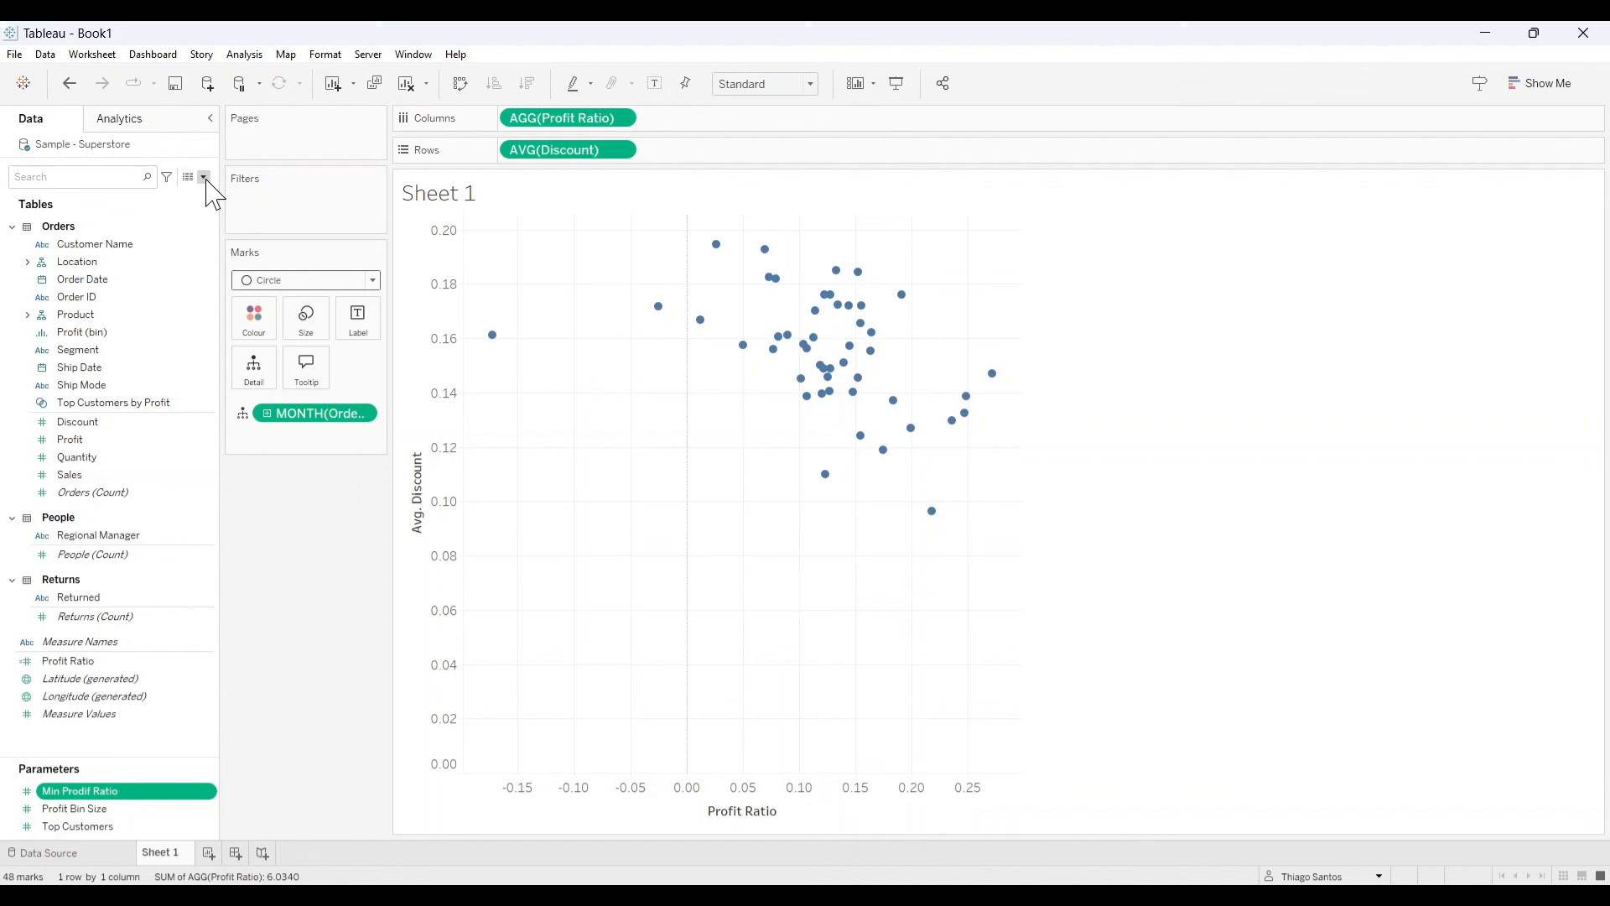
Create a float parameter named "Max Profit Ratio".
click(204, 176)
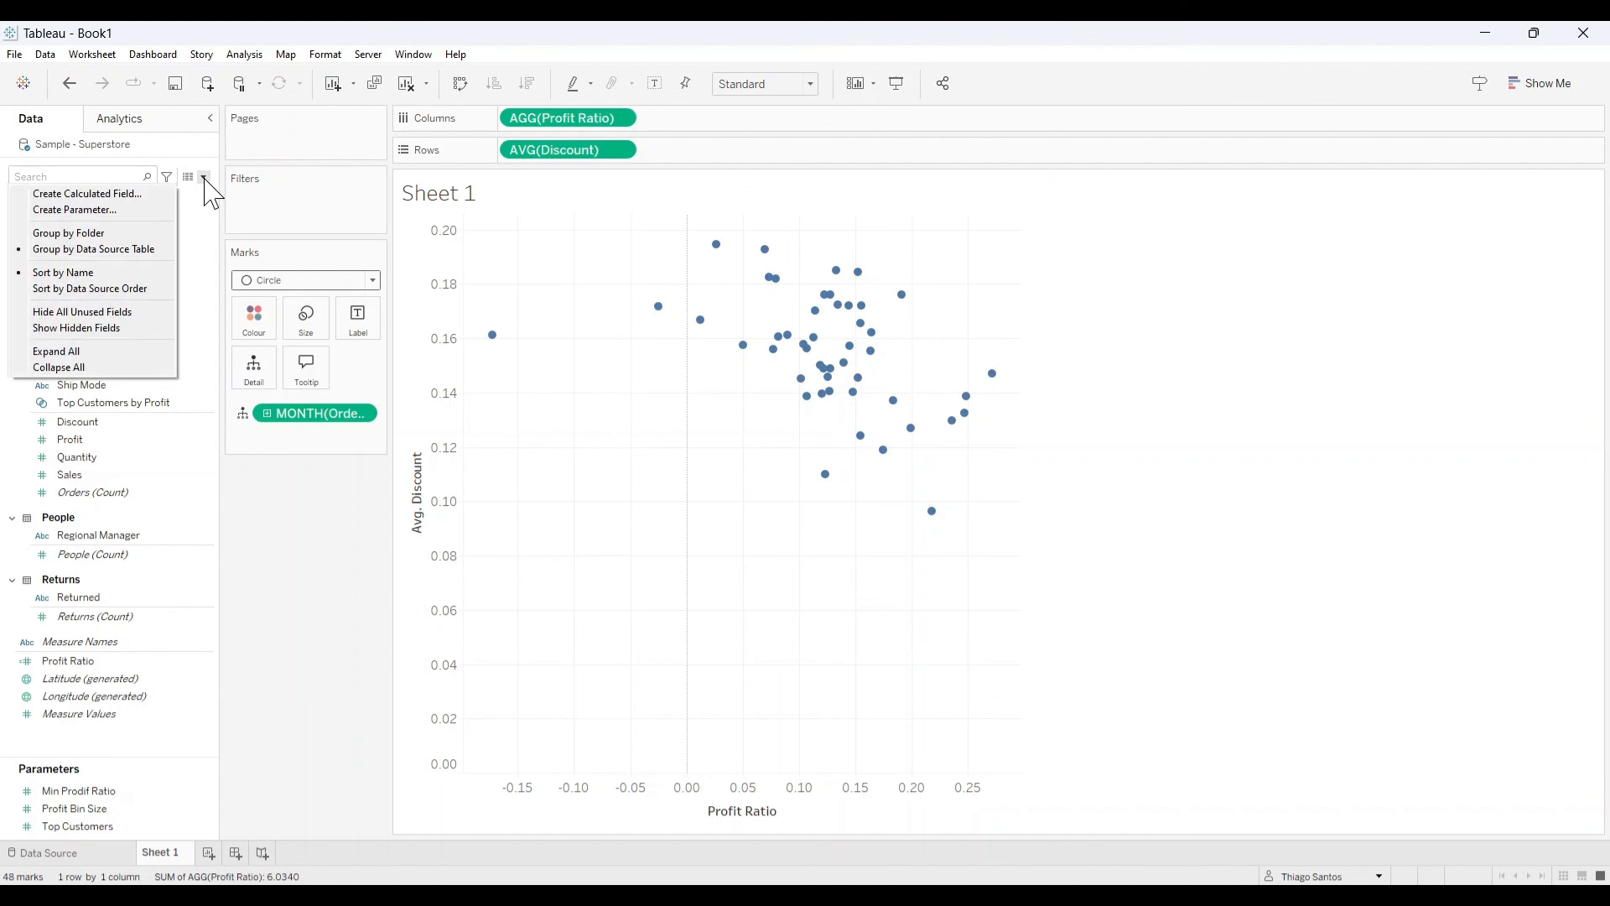
click(159, 207)
drag(611, 279, 470, 297)
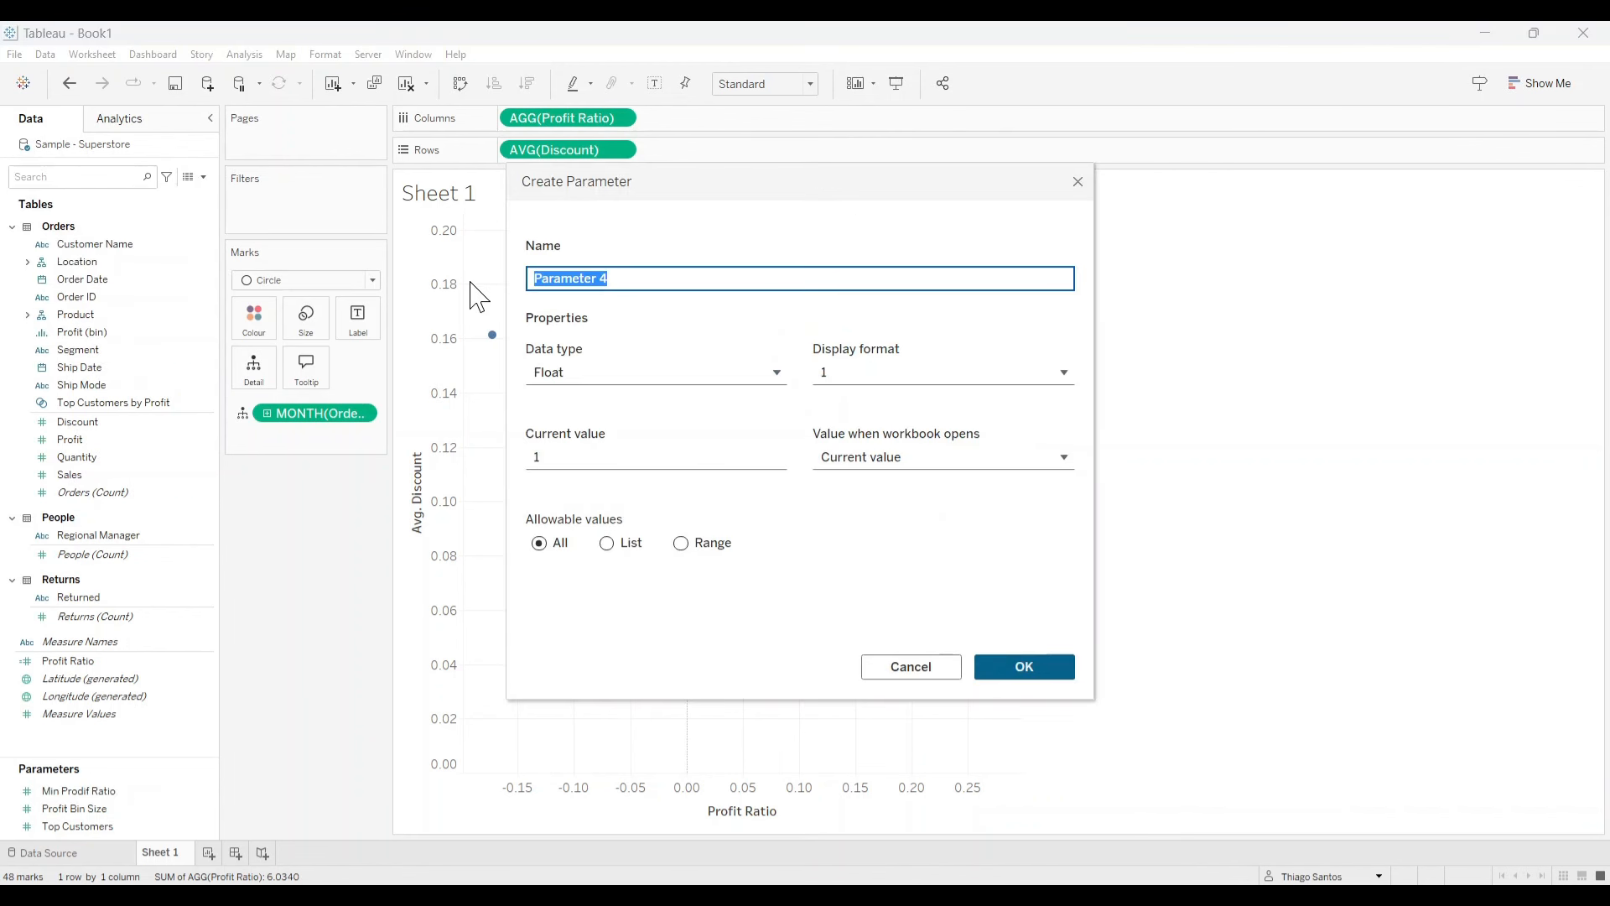
text(Max Profit Ratio)
click(1031, 671)
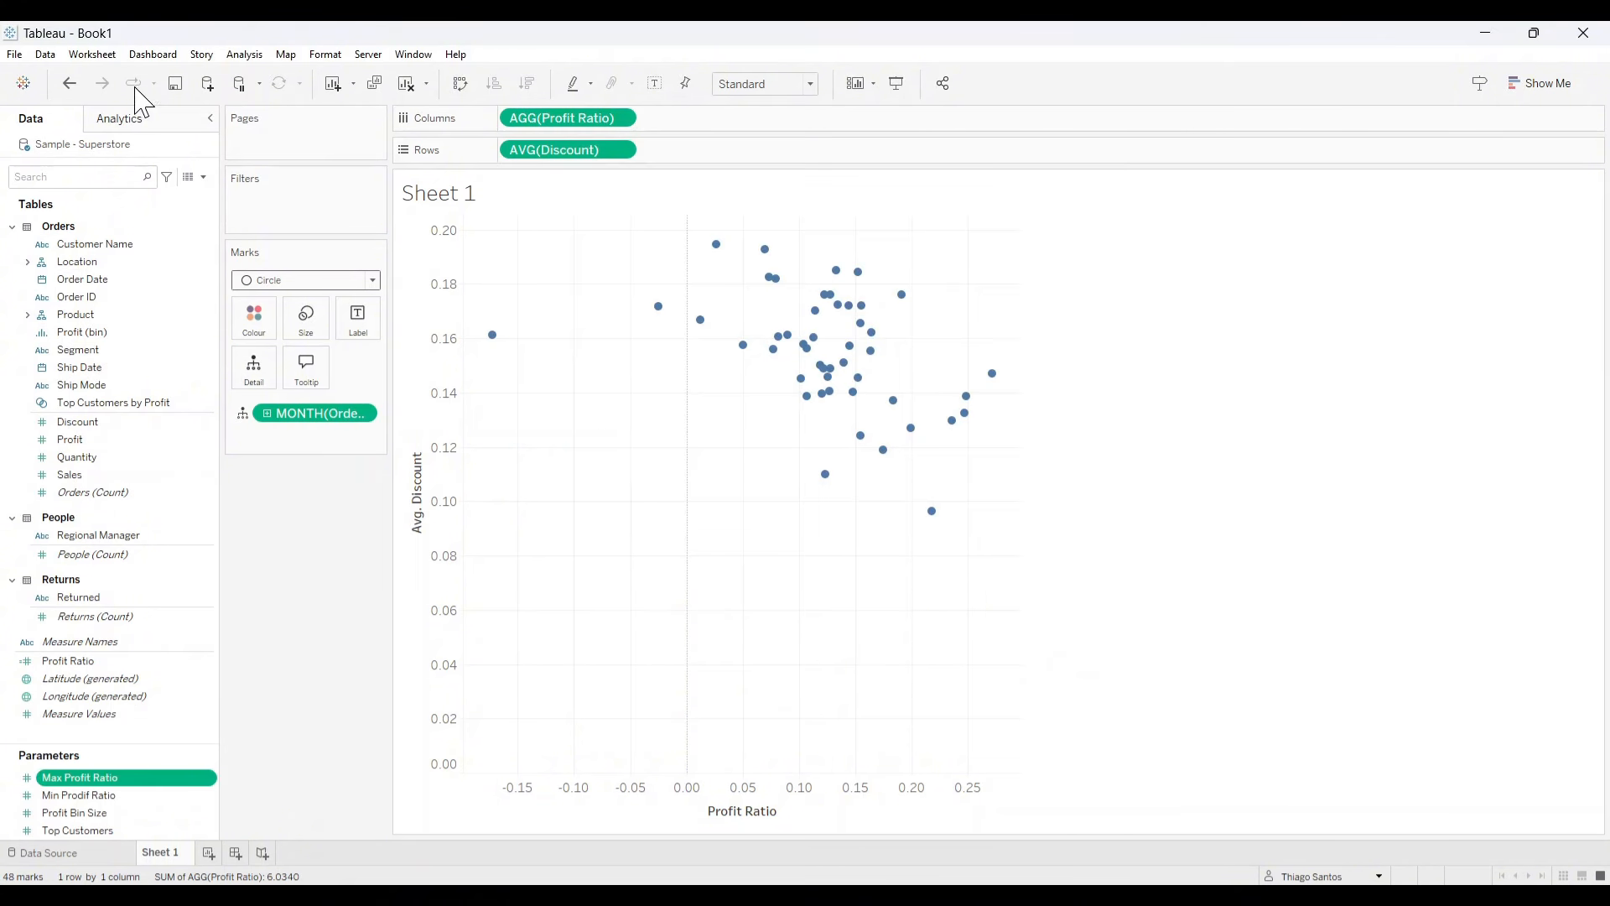
Create a float parameter named "Min Avg Discount".
click(204, 176)
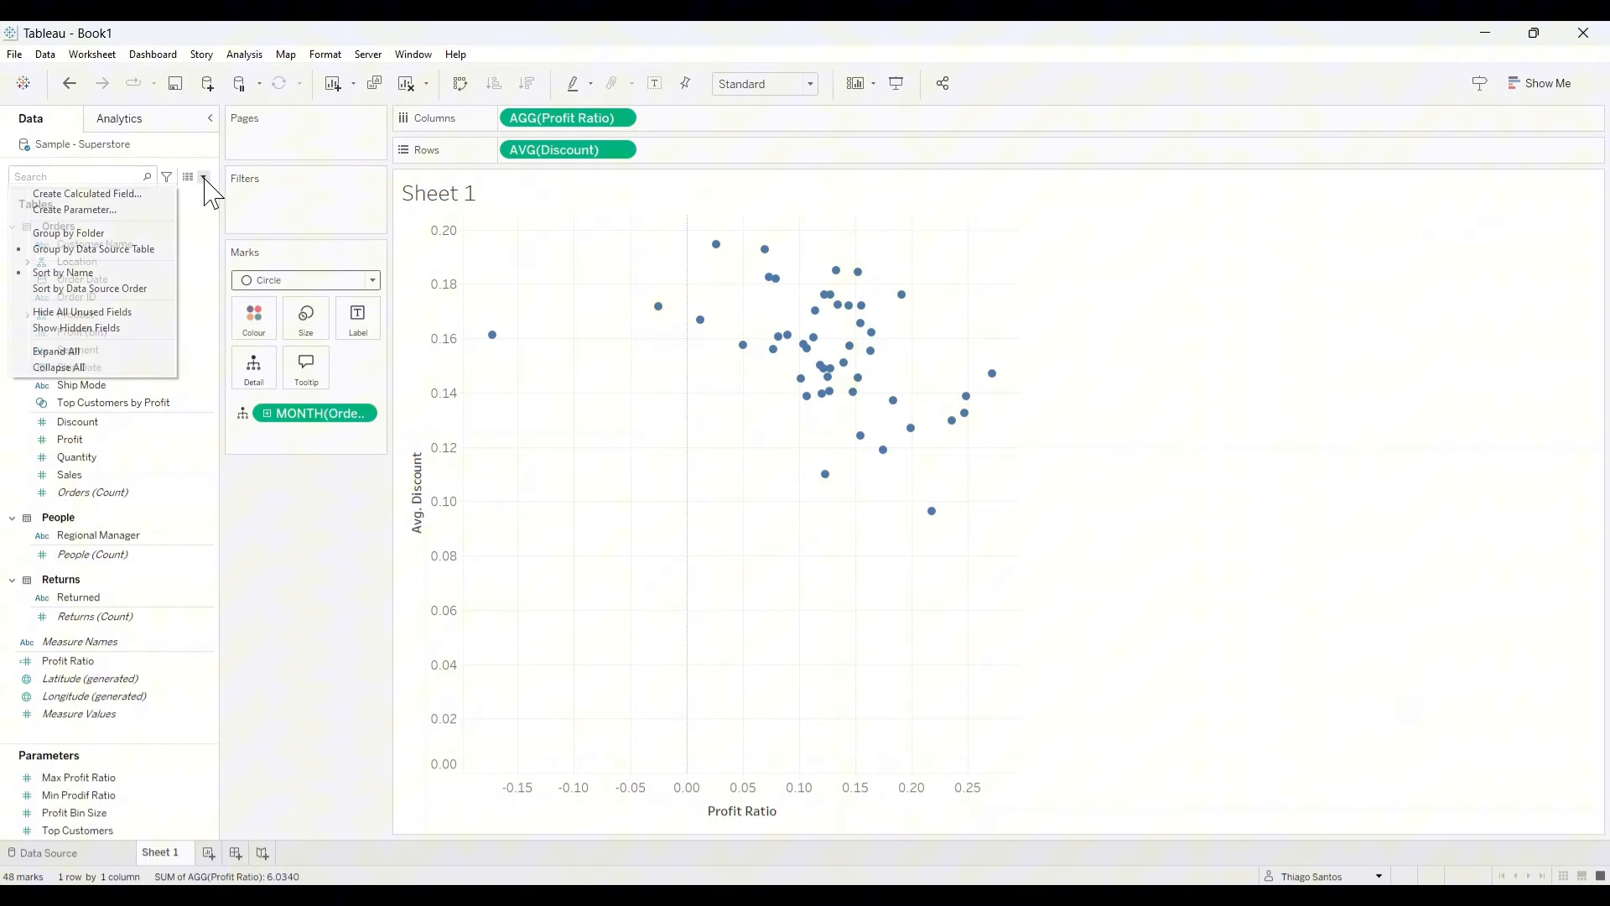
click(149, 212)
drag(637, 280, 482, 297)
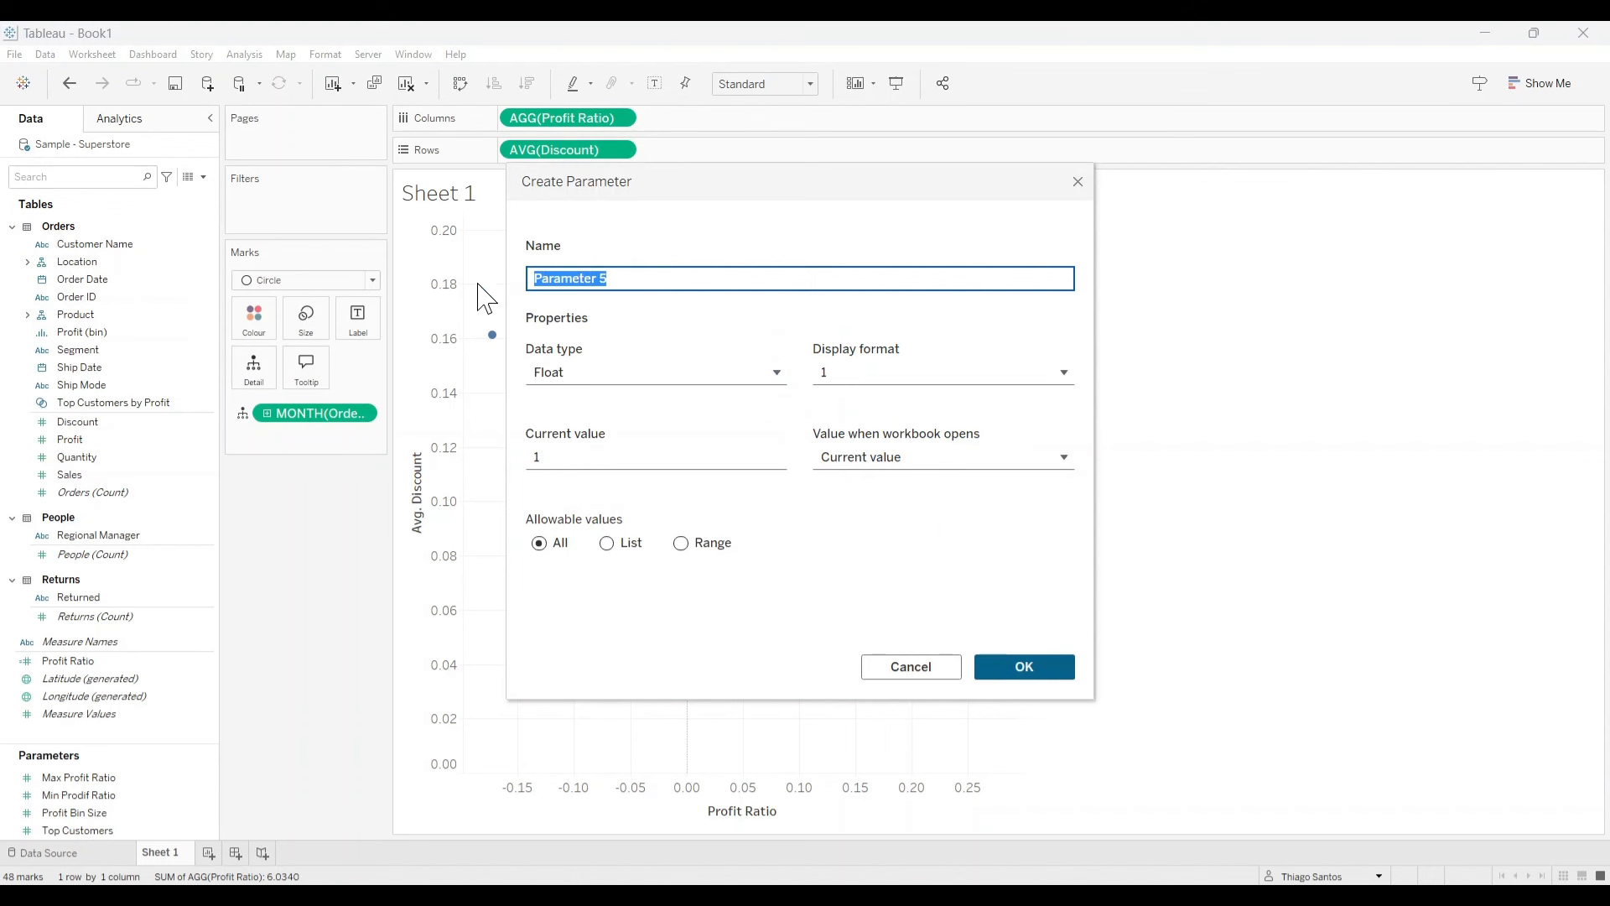
text(Min Avg Discount)
click(1020, 677)
Create a float parameter named "Max Avg Discount".
click(203, 177)
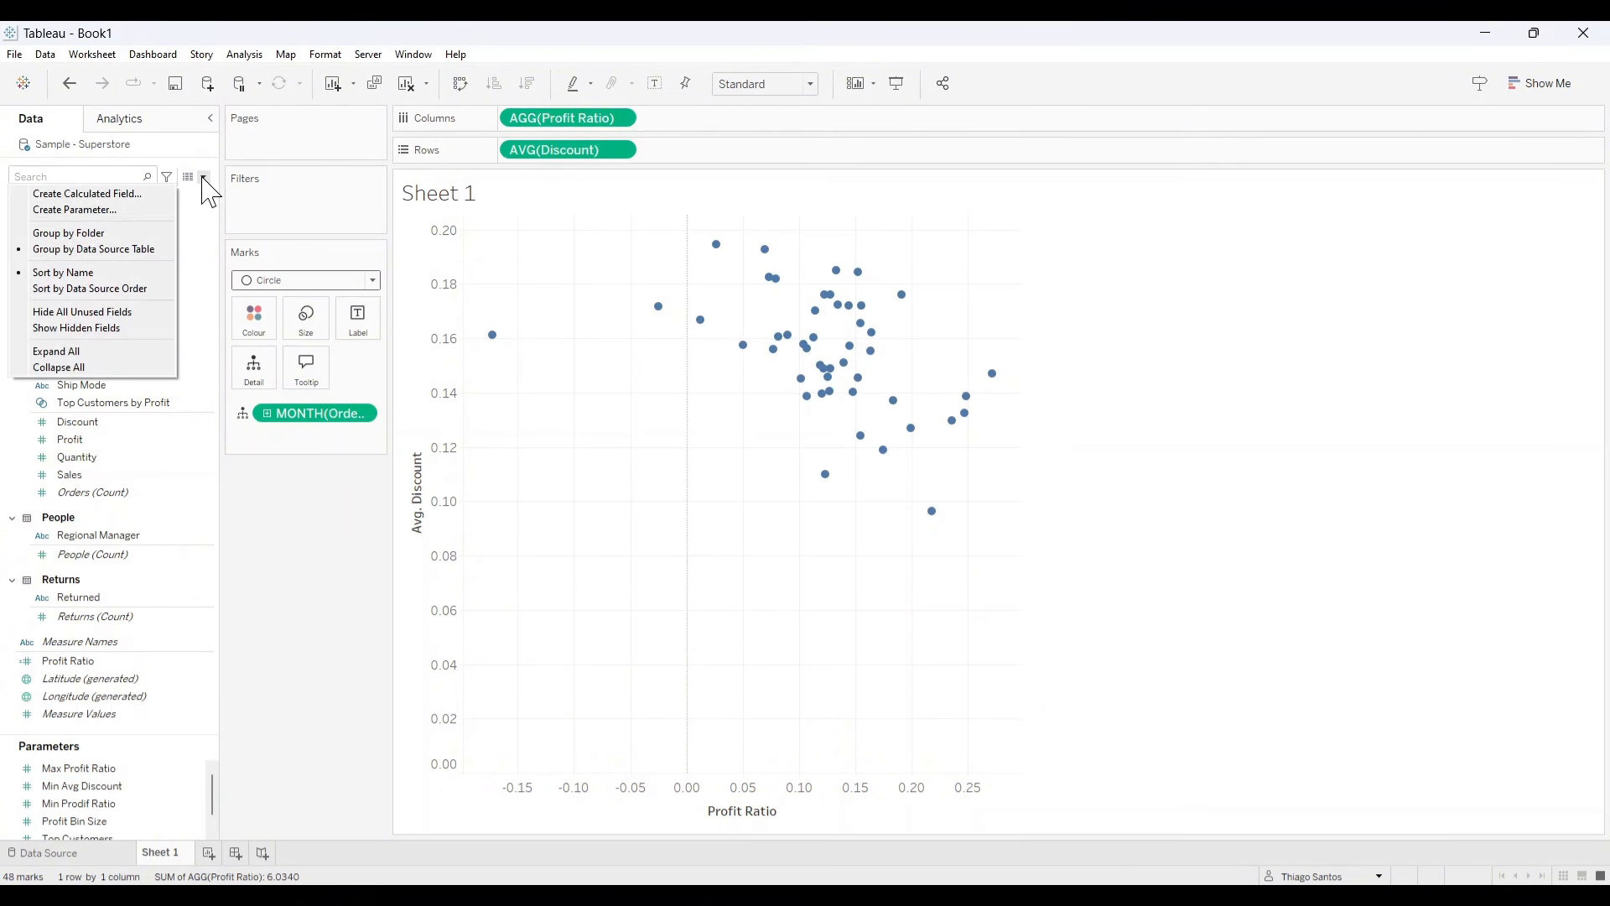
click(155, 210)
text(Max Avg Discount)
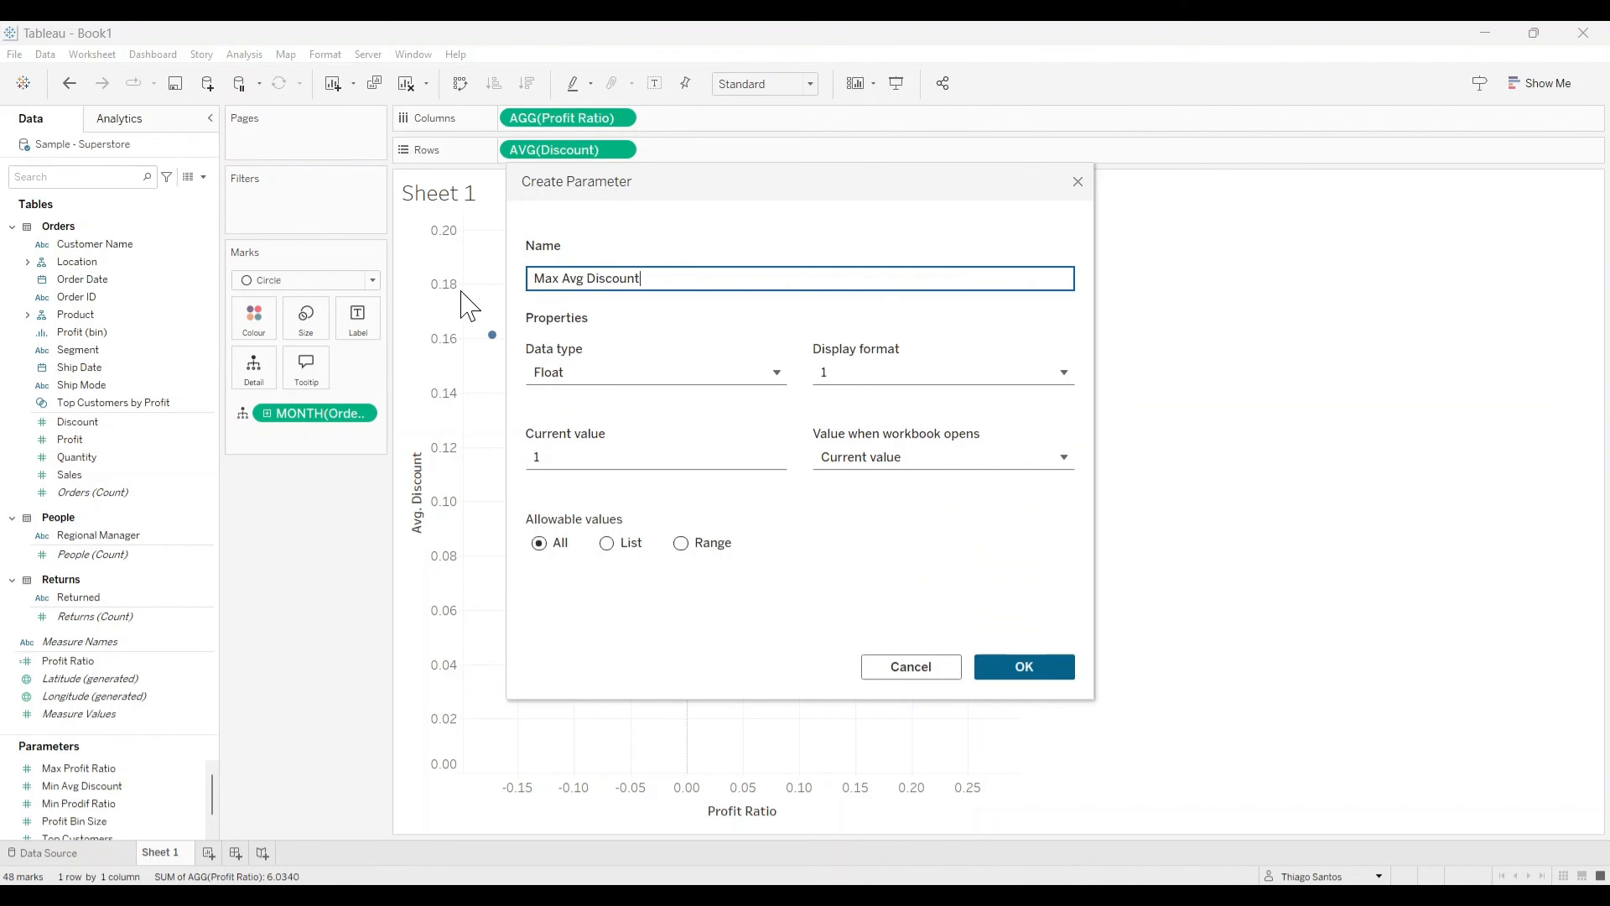
click(1040, 676)
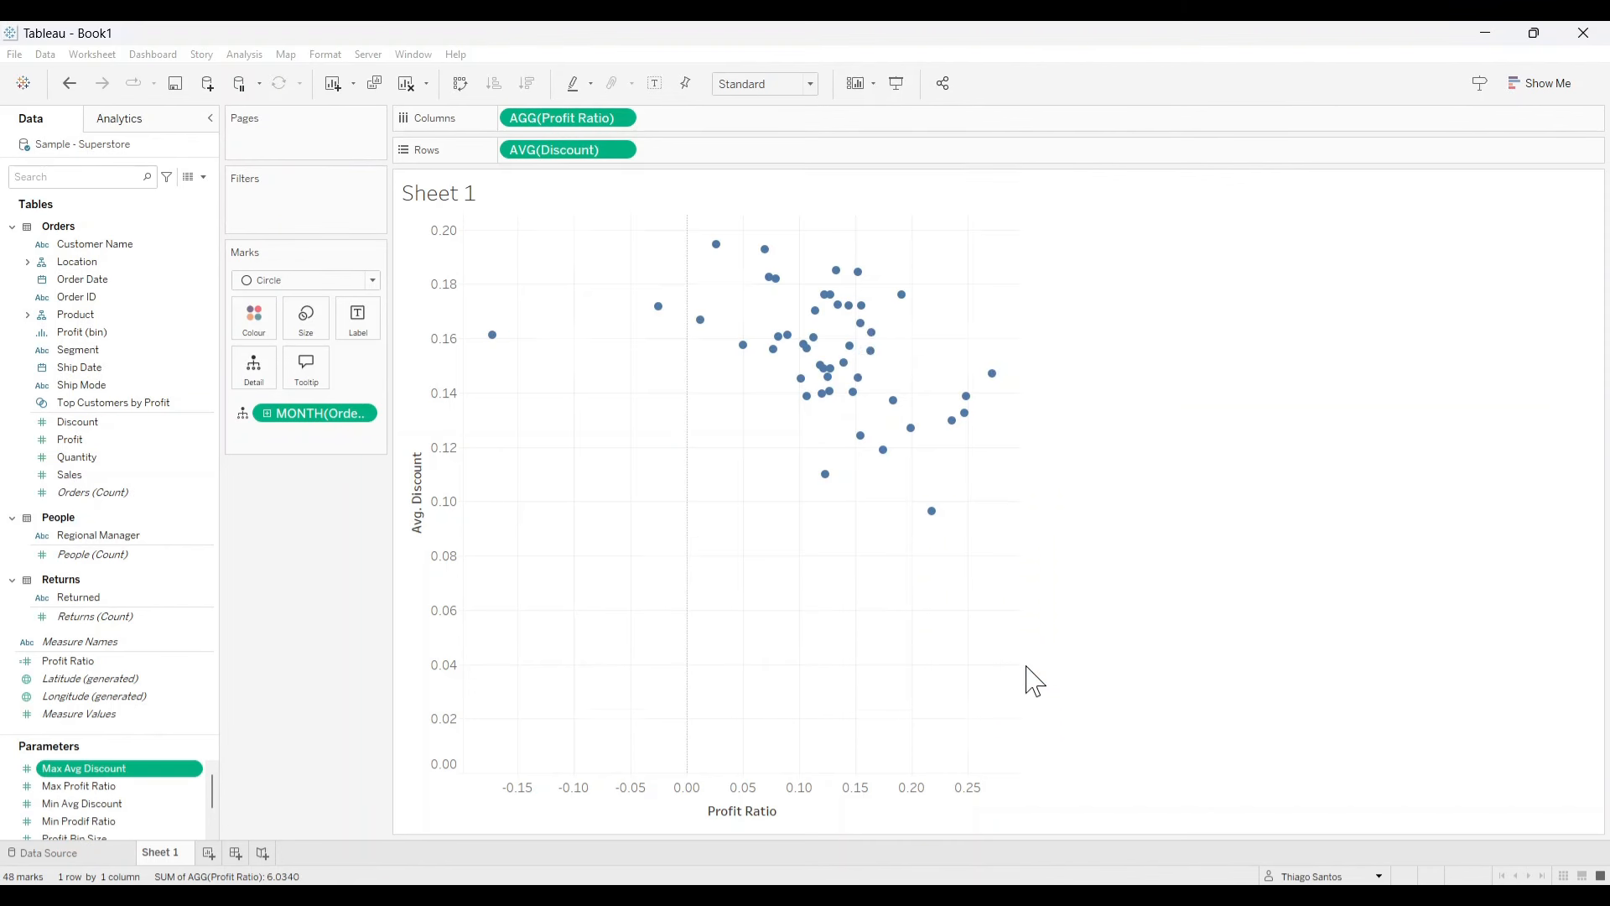
Show the controls of the four min and max parameters on the sheet and fit the chart to Entire View.
click(198, 769)
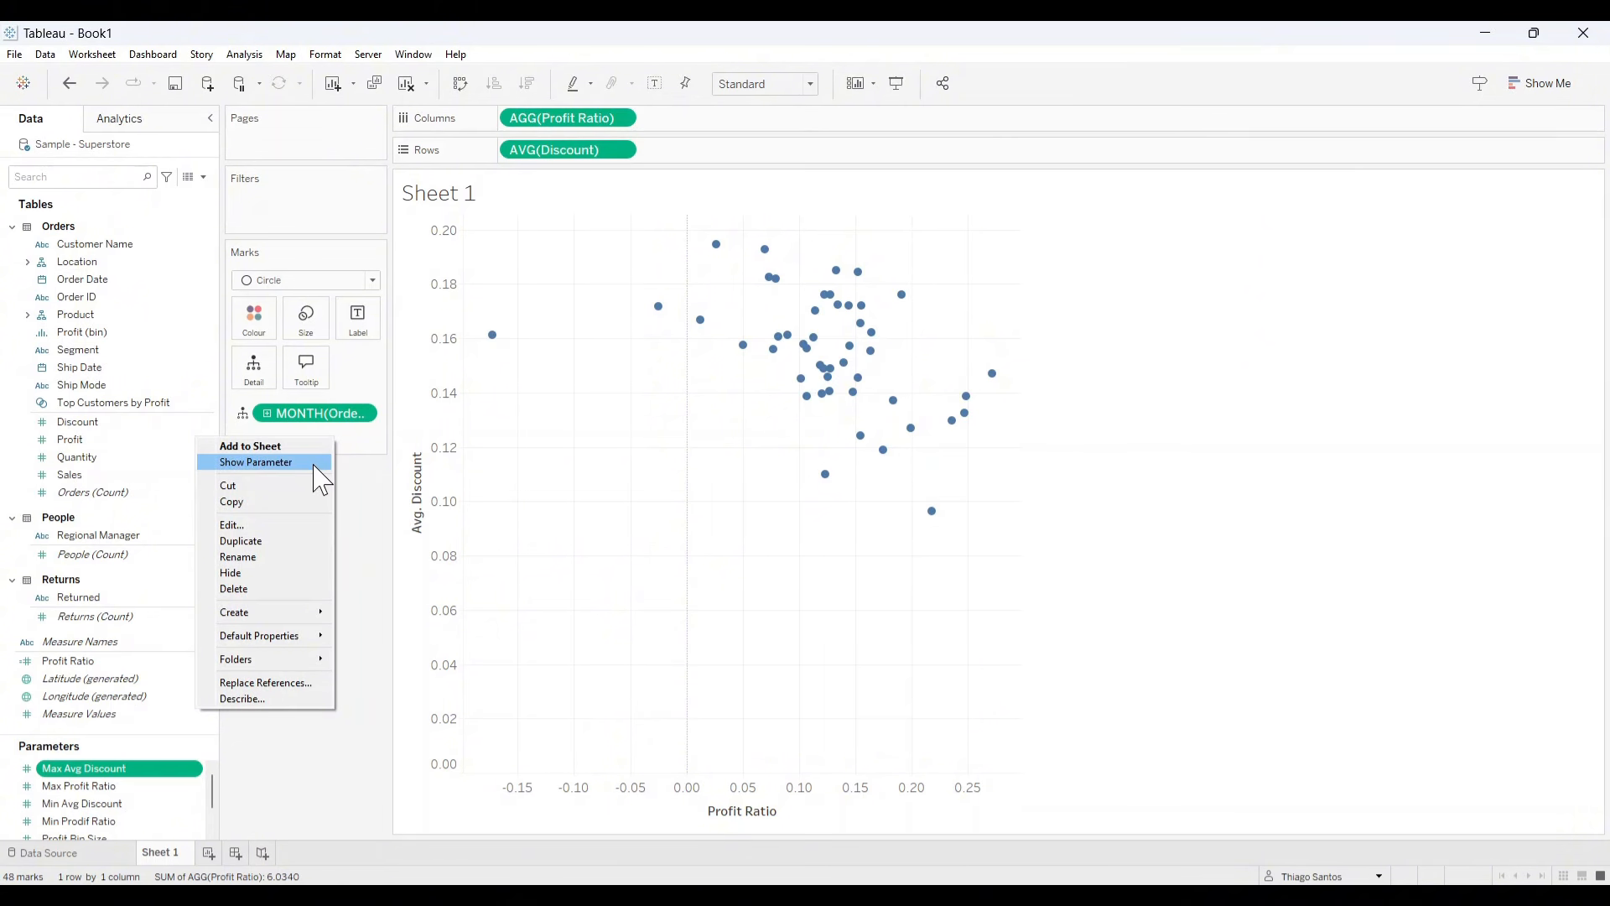
click(256, 463)
click(187, 788)
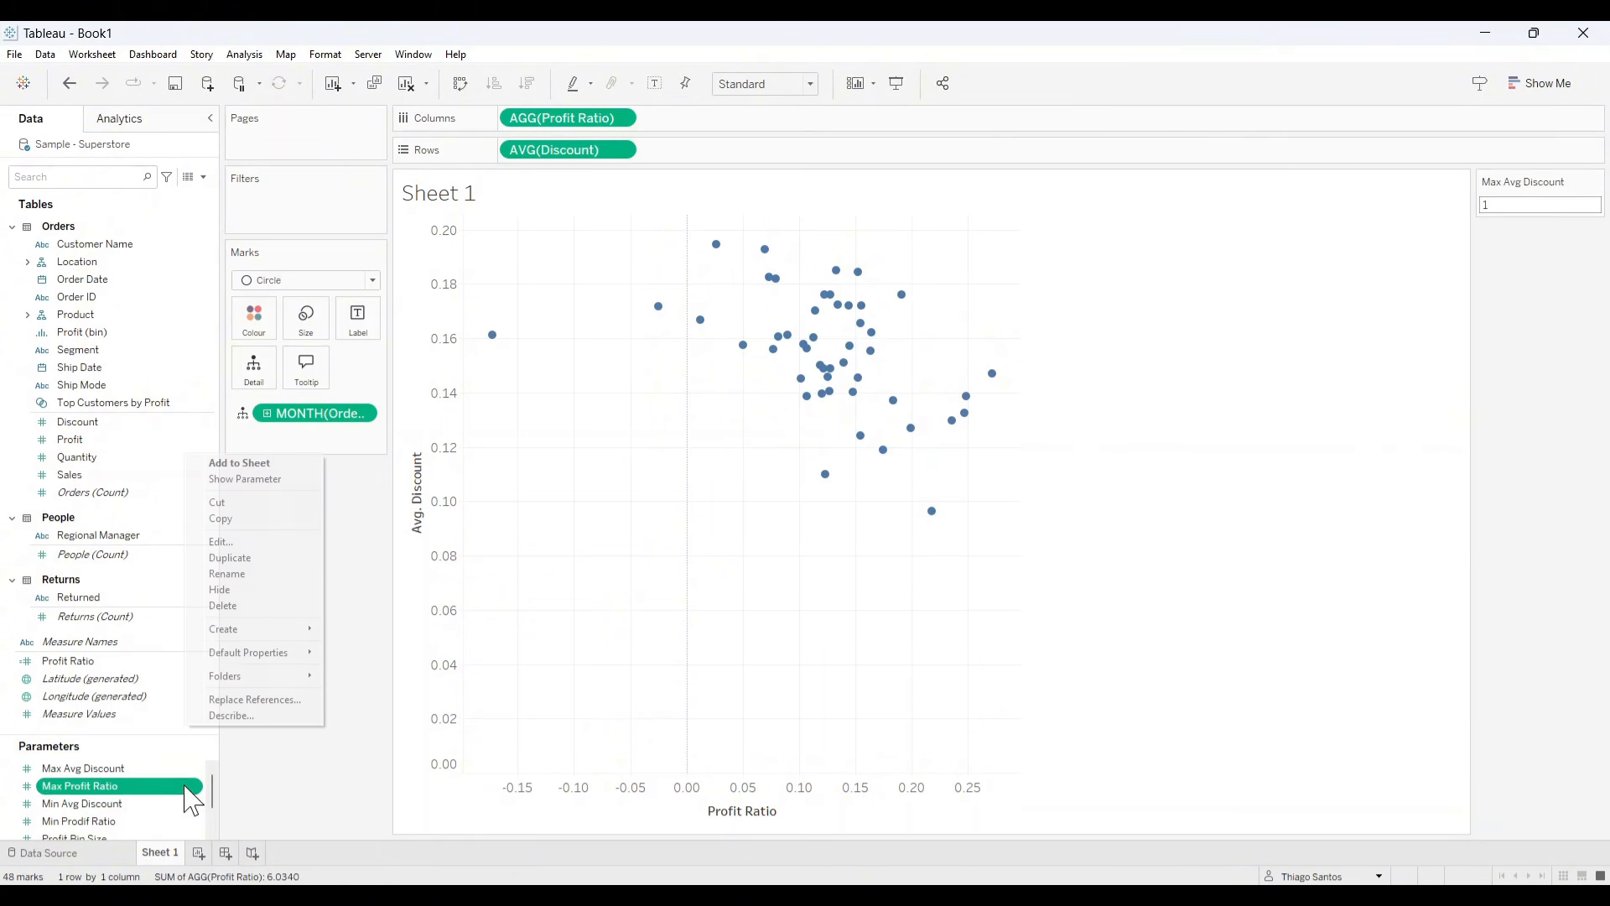
click(251, 479)
click(182, 805)
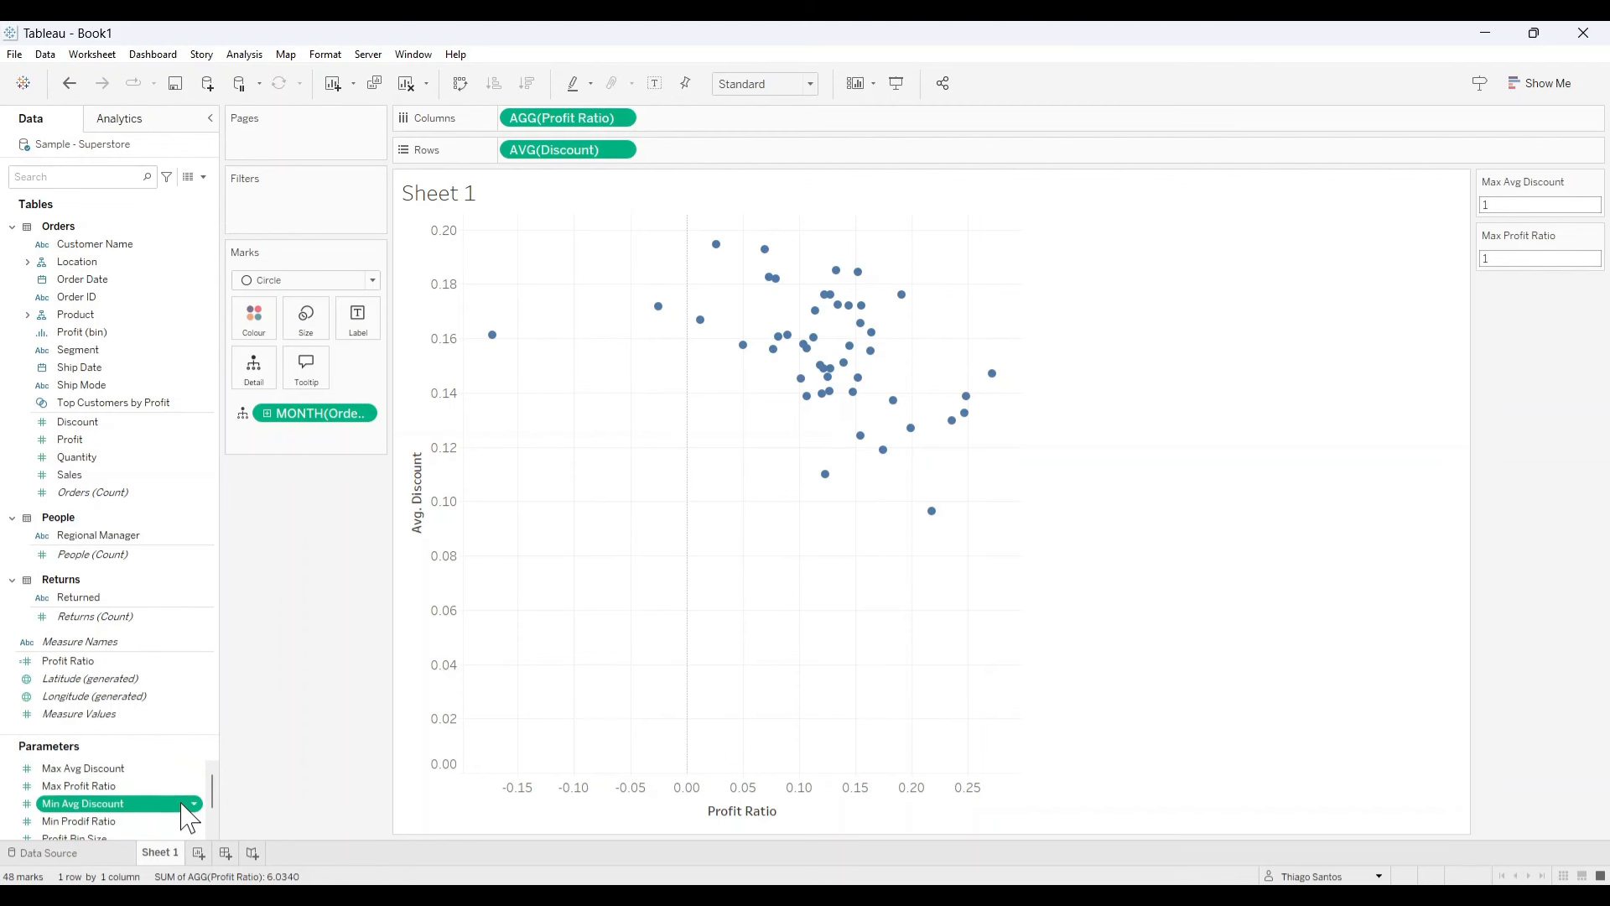
click(256, 494)
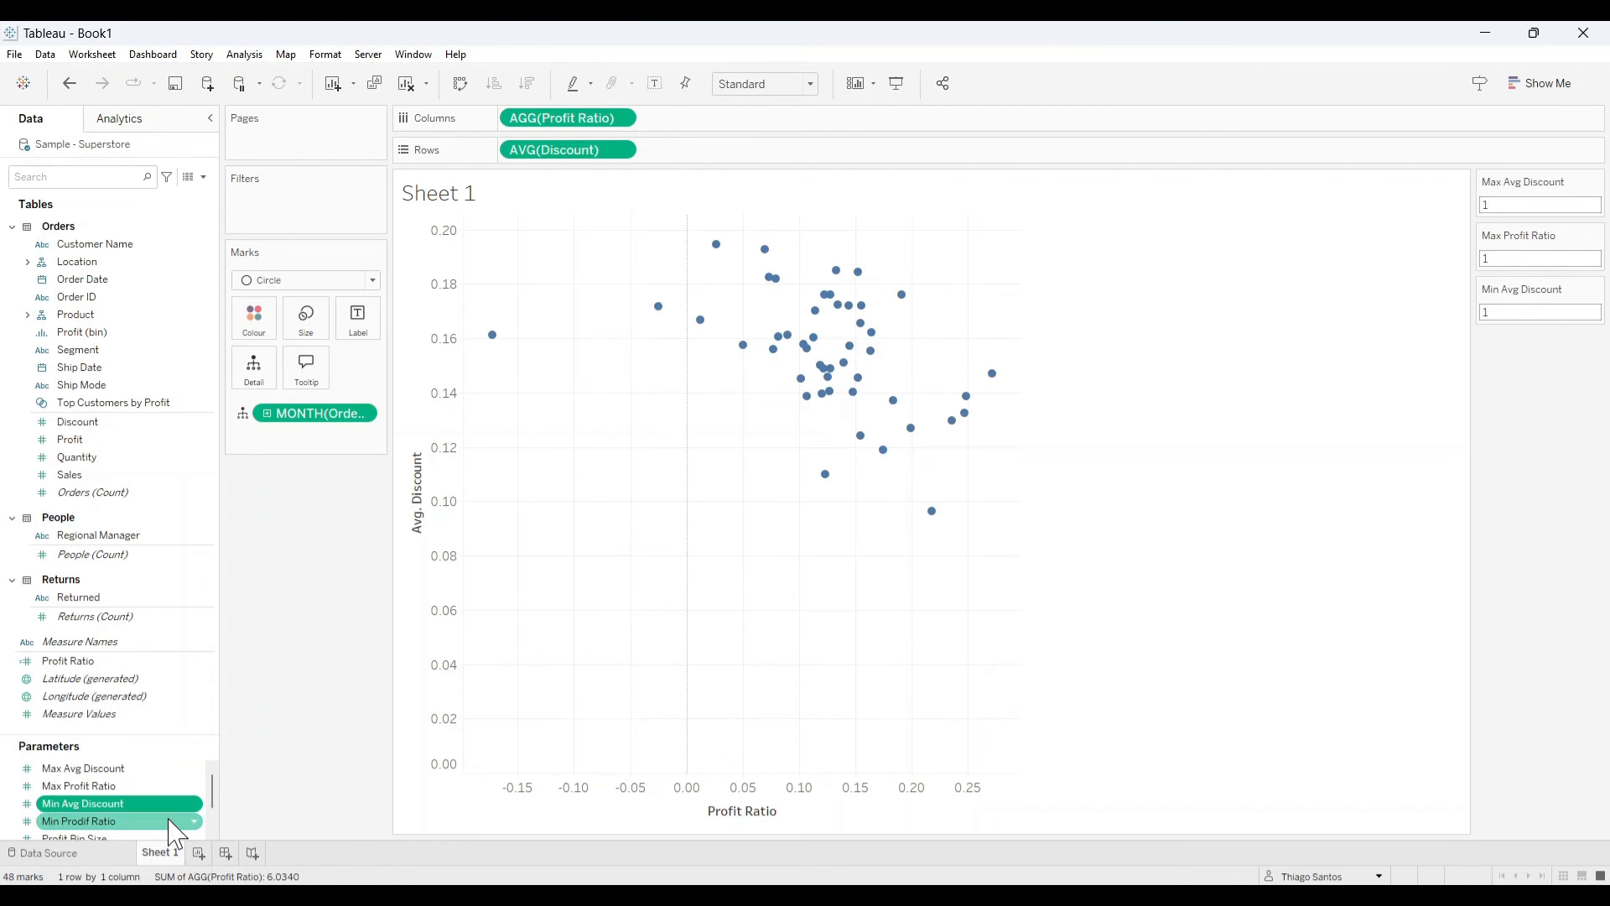
right_click(168, 821)
click(256, 515)
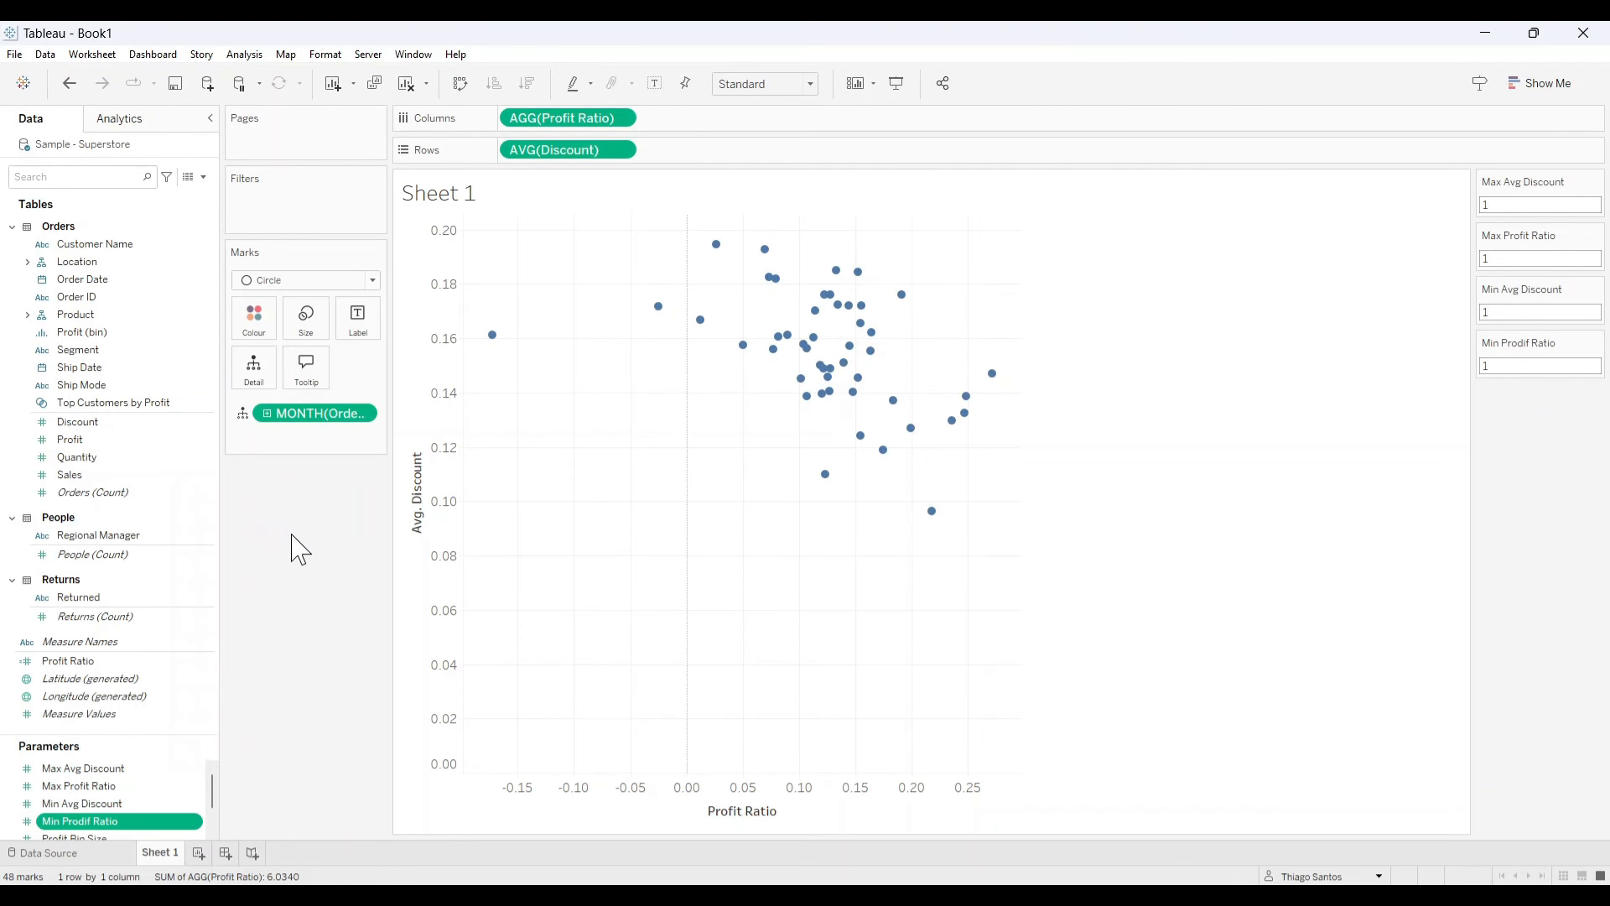
click(809, 84)
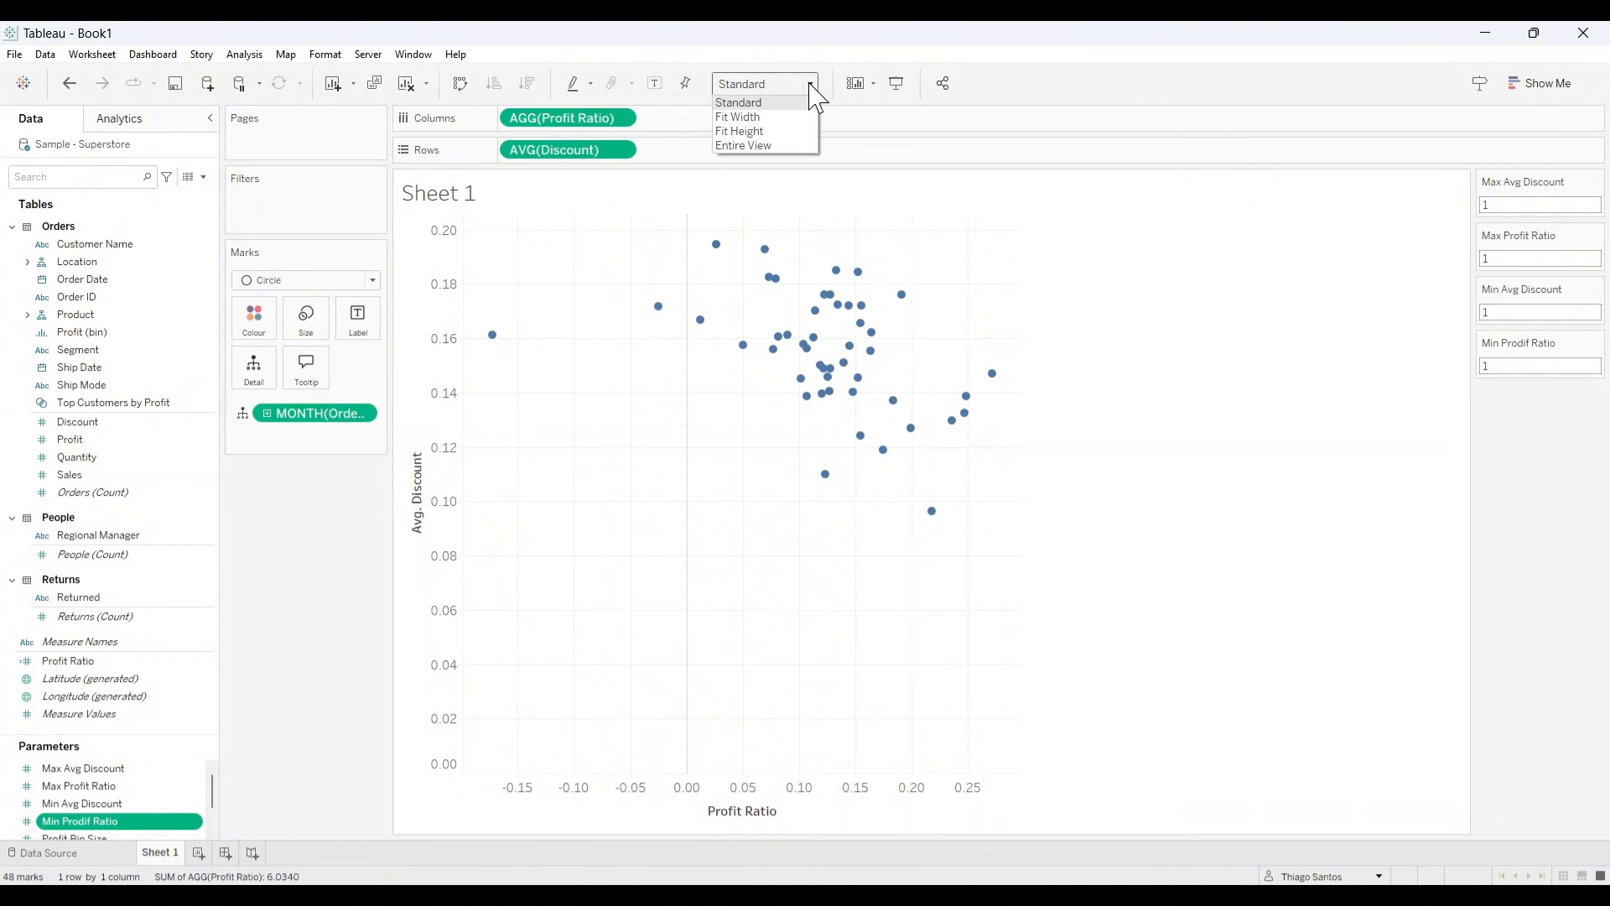
click(780, 153)
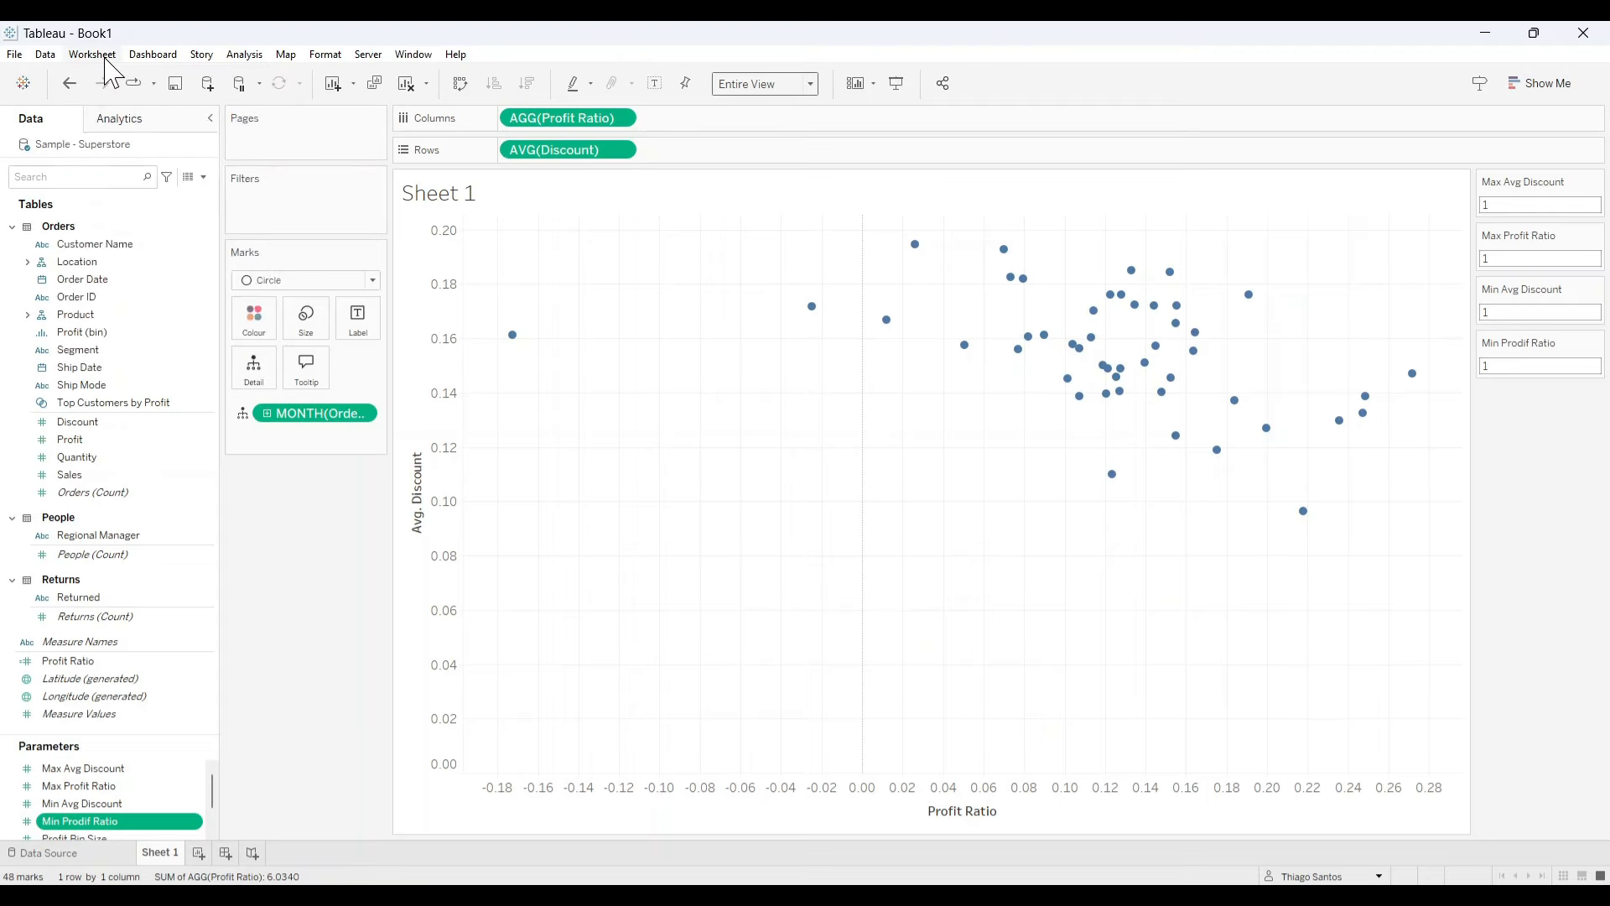
Add a parameter action named "Min Profit Ratio" that targets the Min Profit Ratio parameter.
click(168, 87)
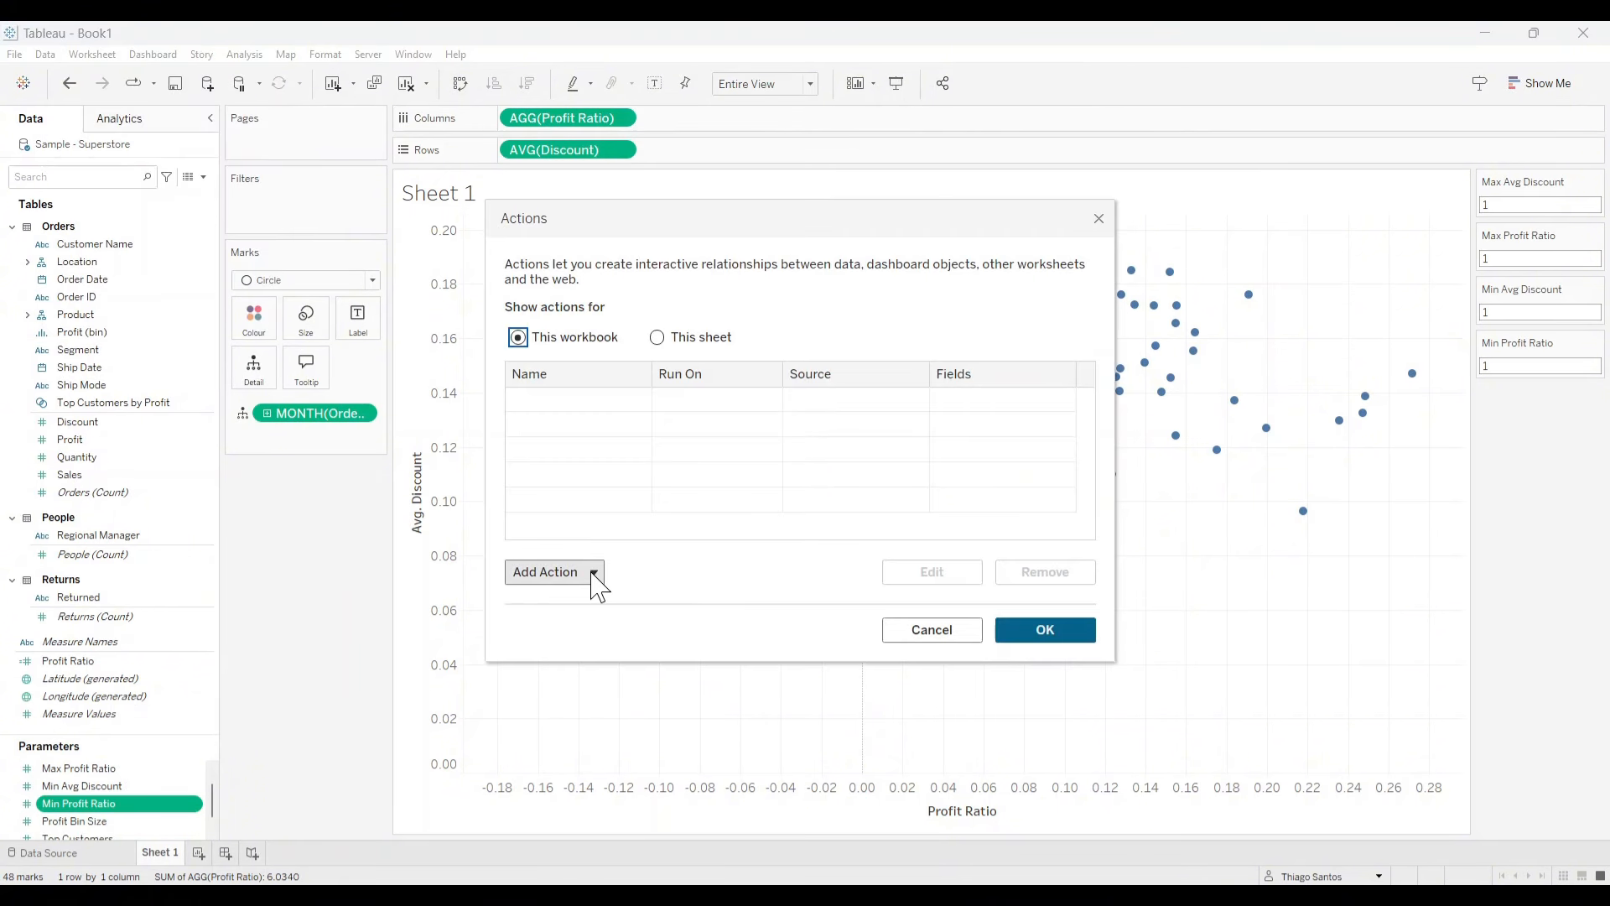
click(593, 572)
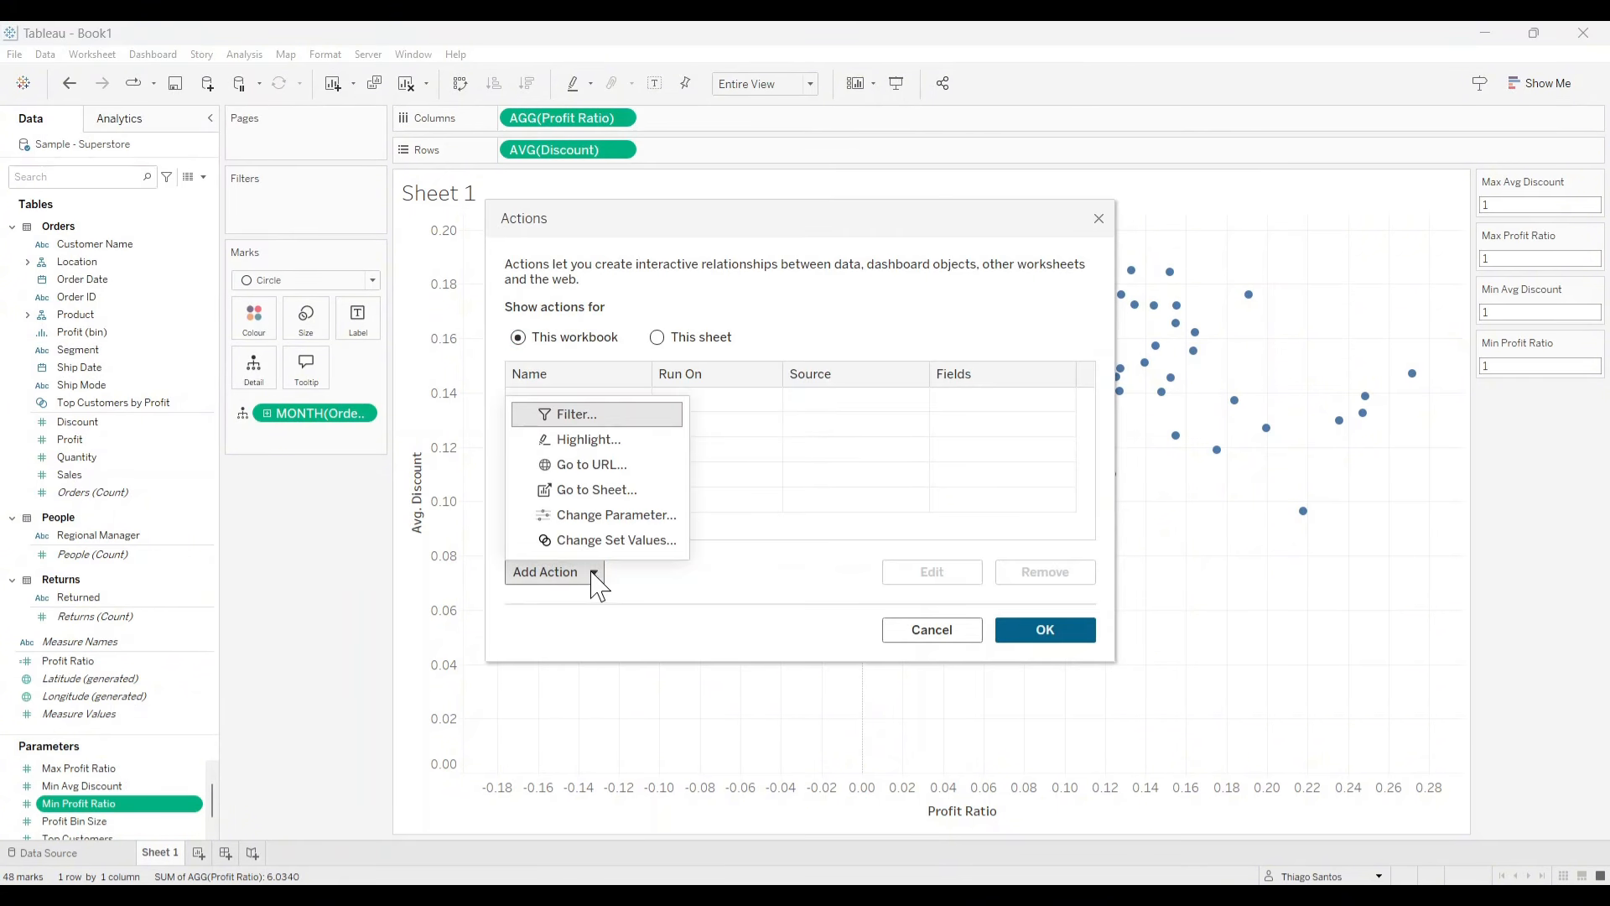
click(675, 514)
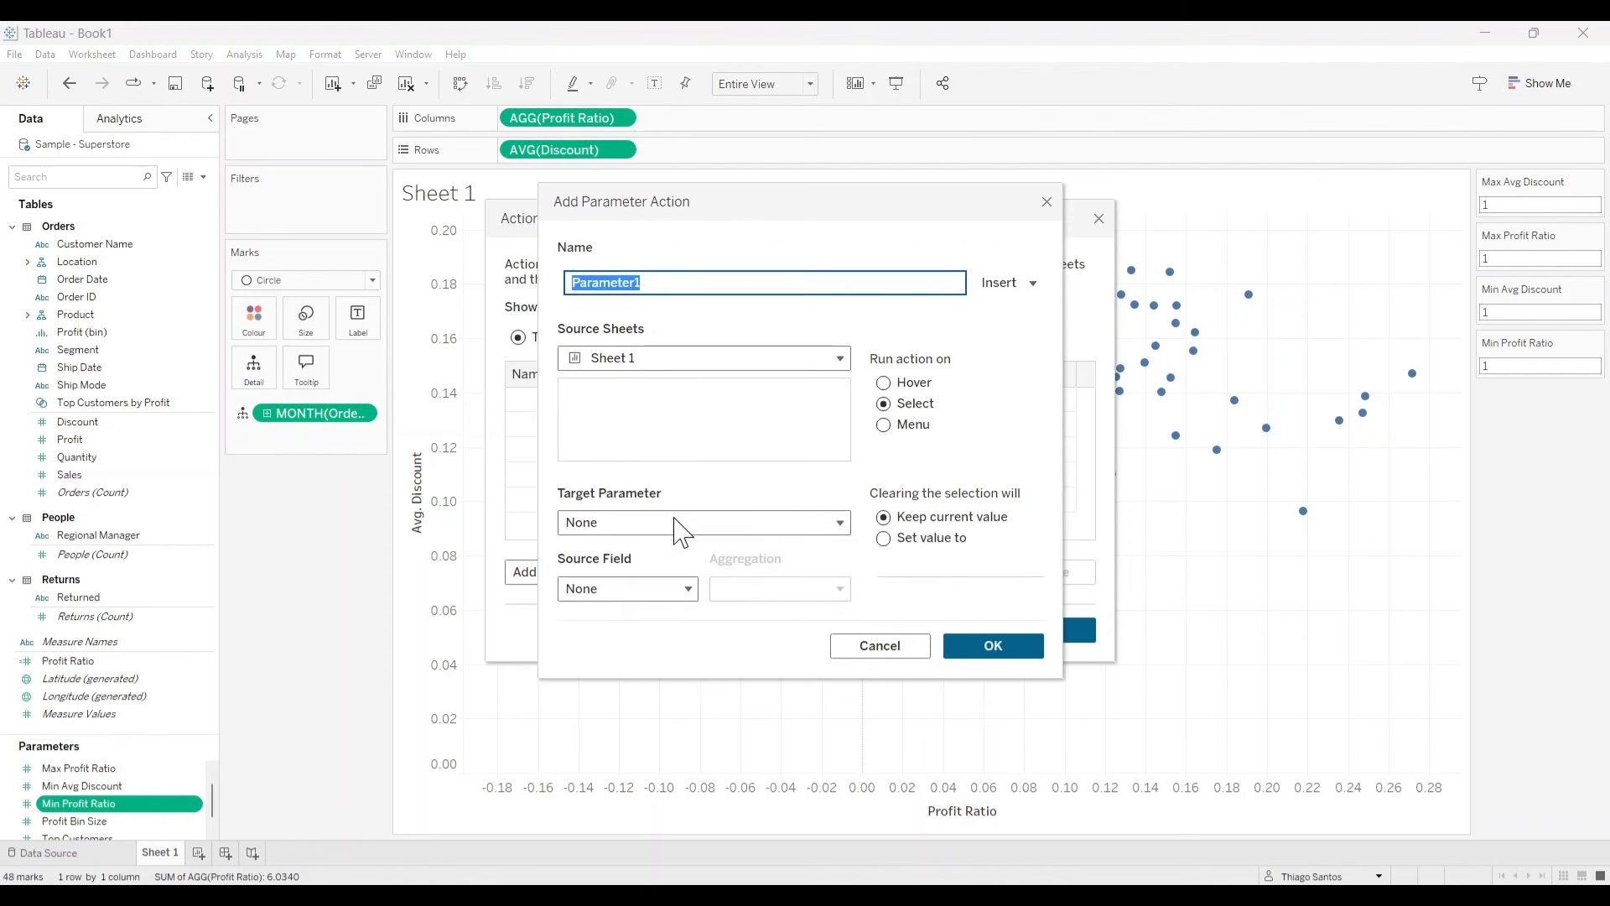
text(Min Profit Ratio)
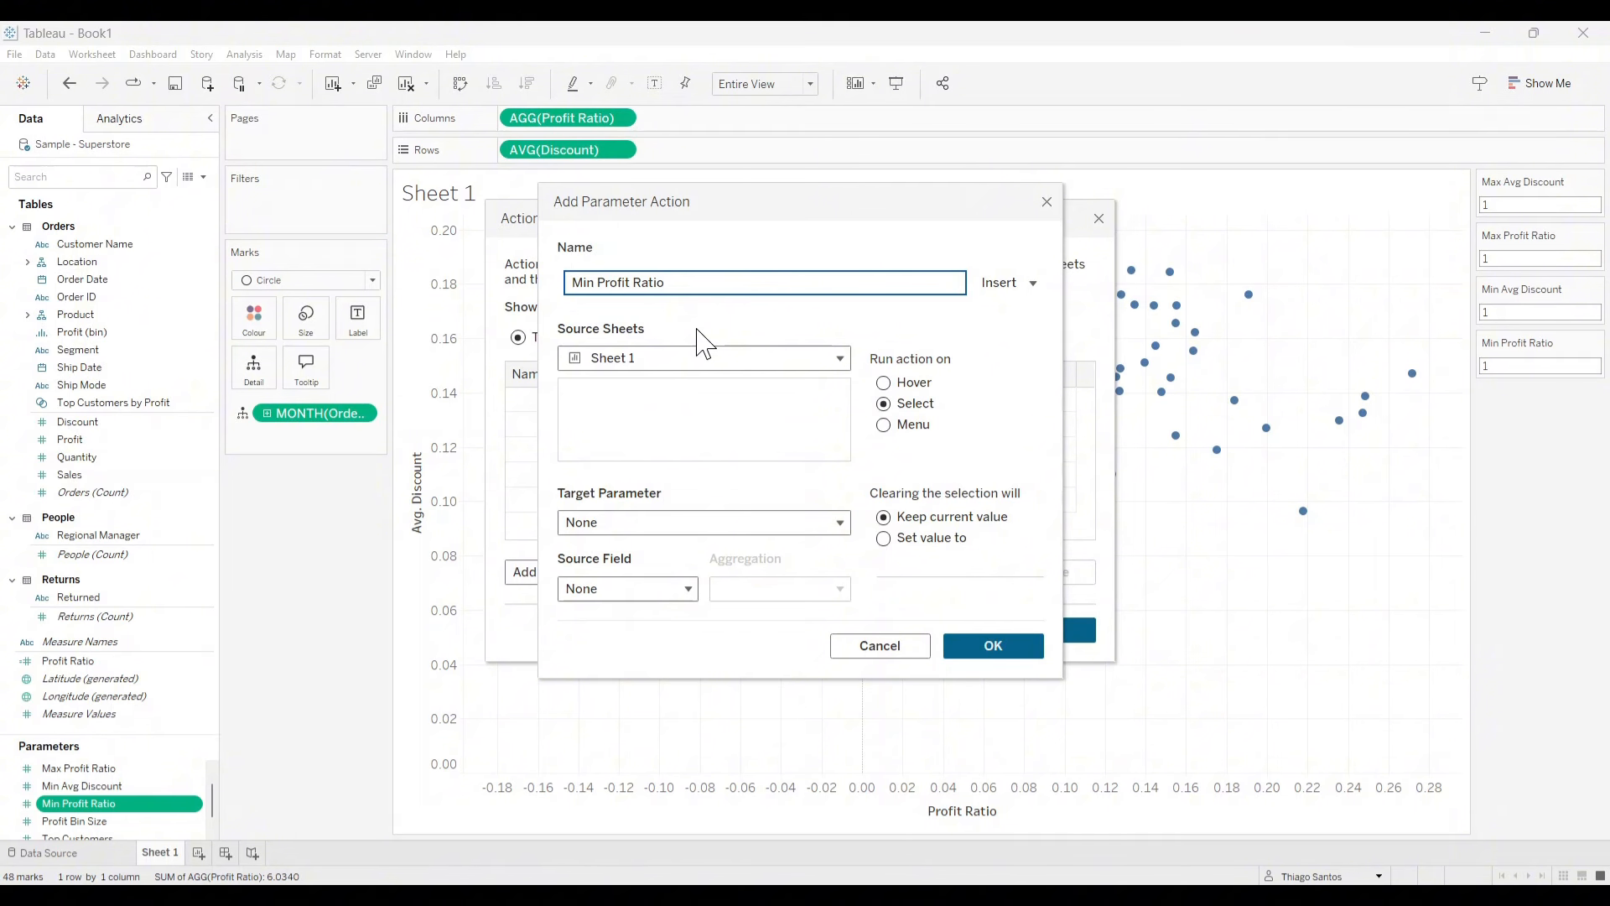
click(656, 527)
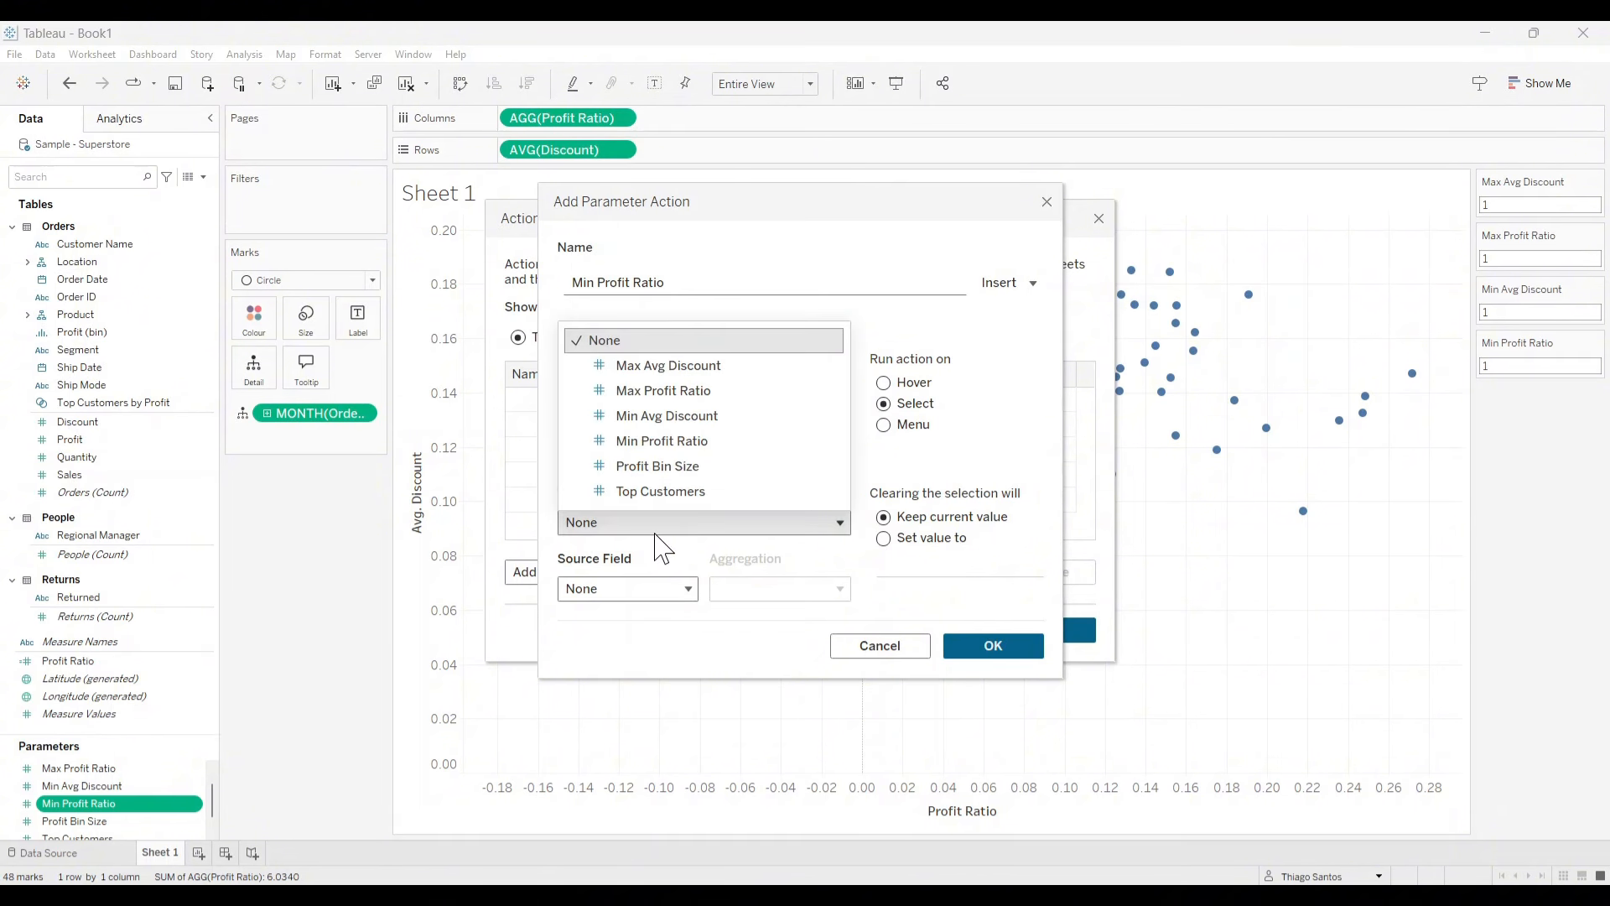
click(730, 451)
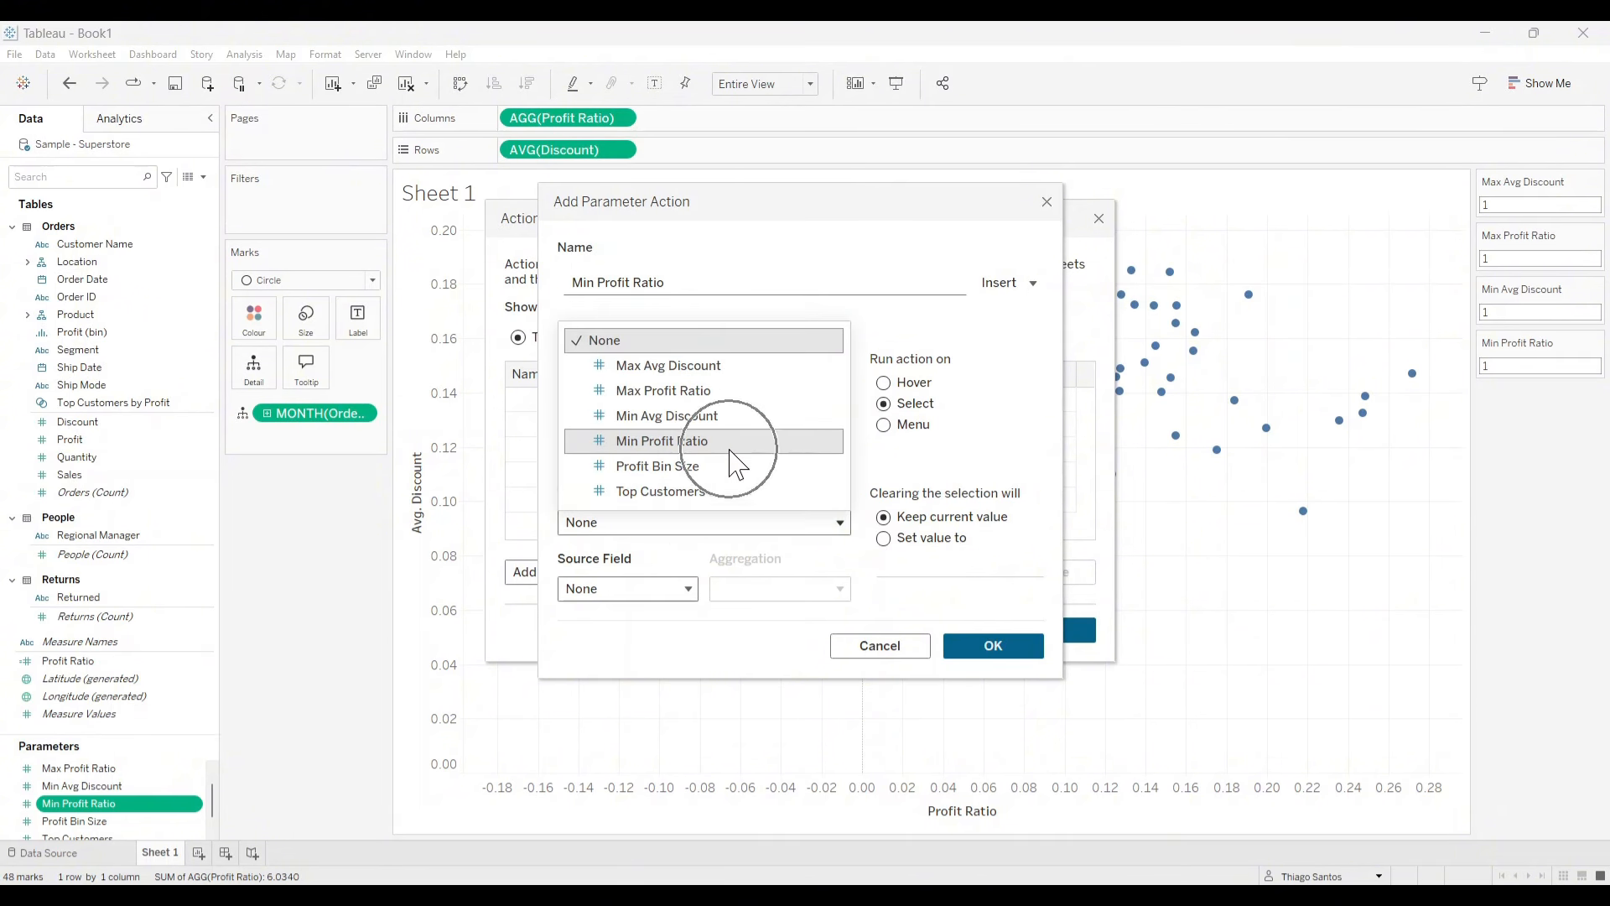
Use AGG(Profit Ratio) as the action's source field with Minimum aggregation.
click(683, 590)
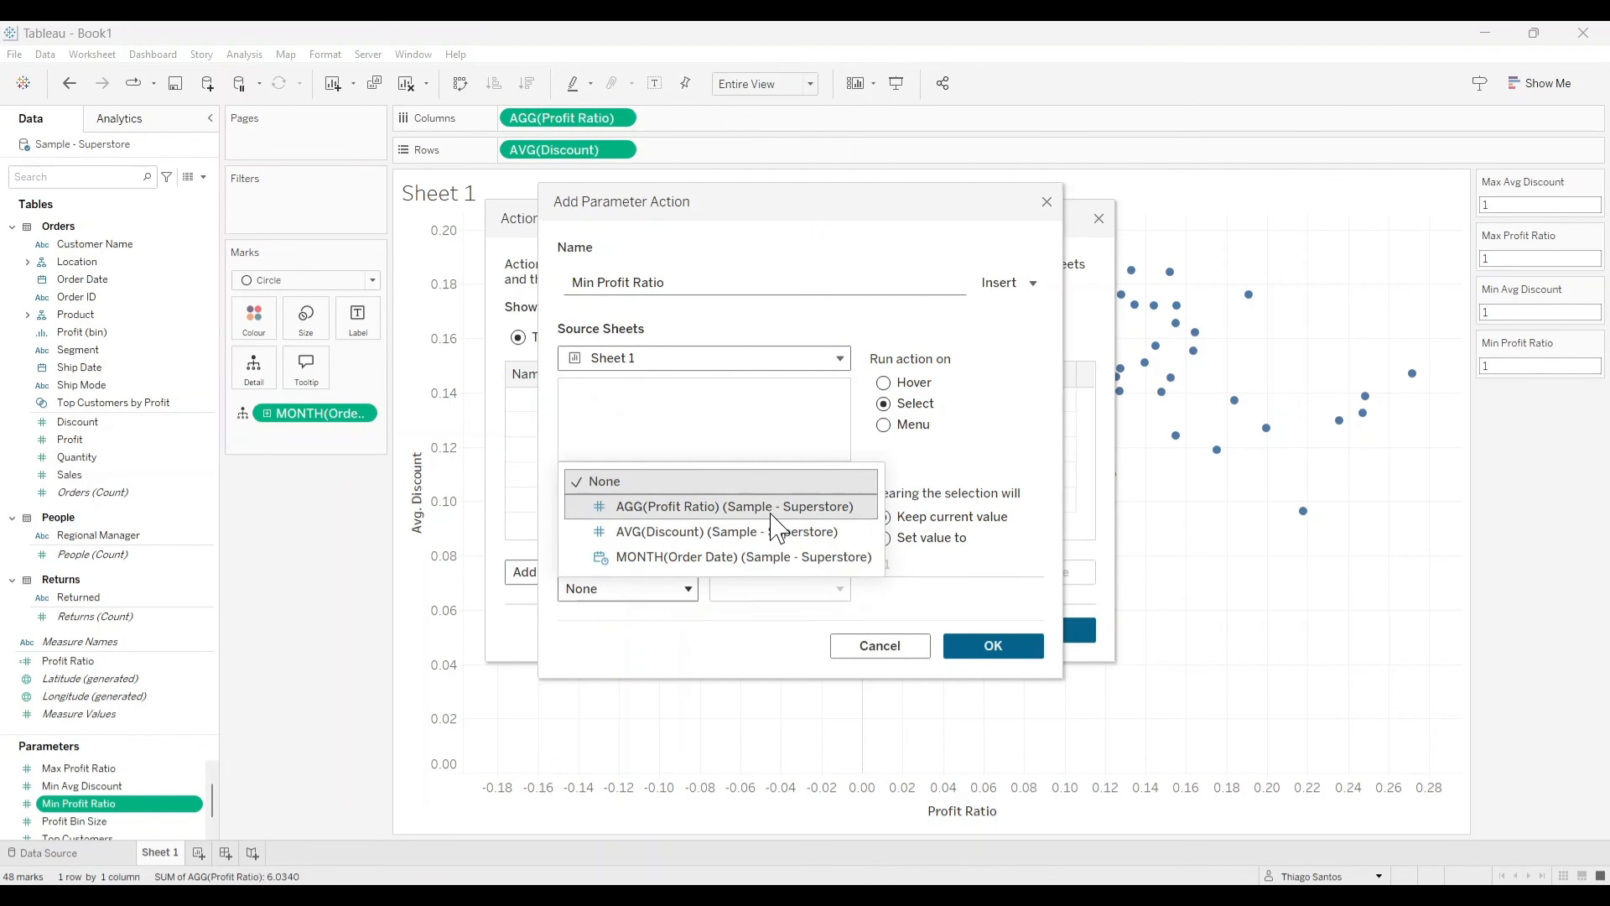
click(872, 514)
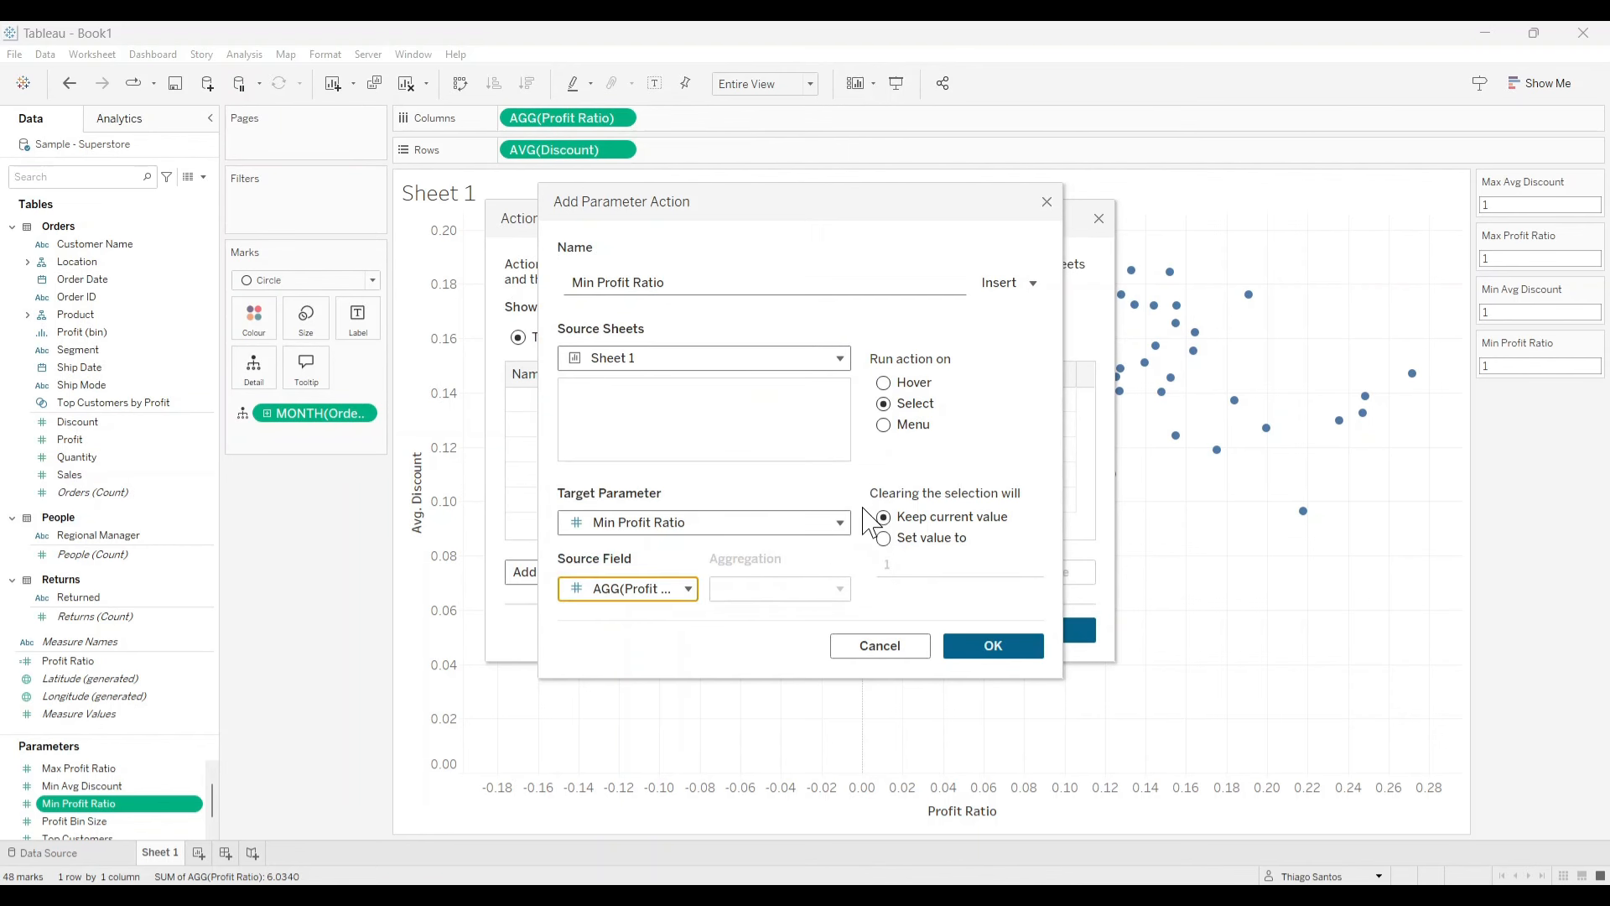
click(841, 589)
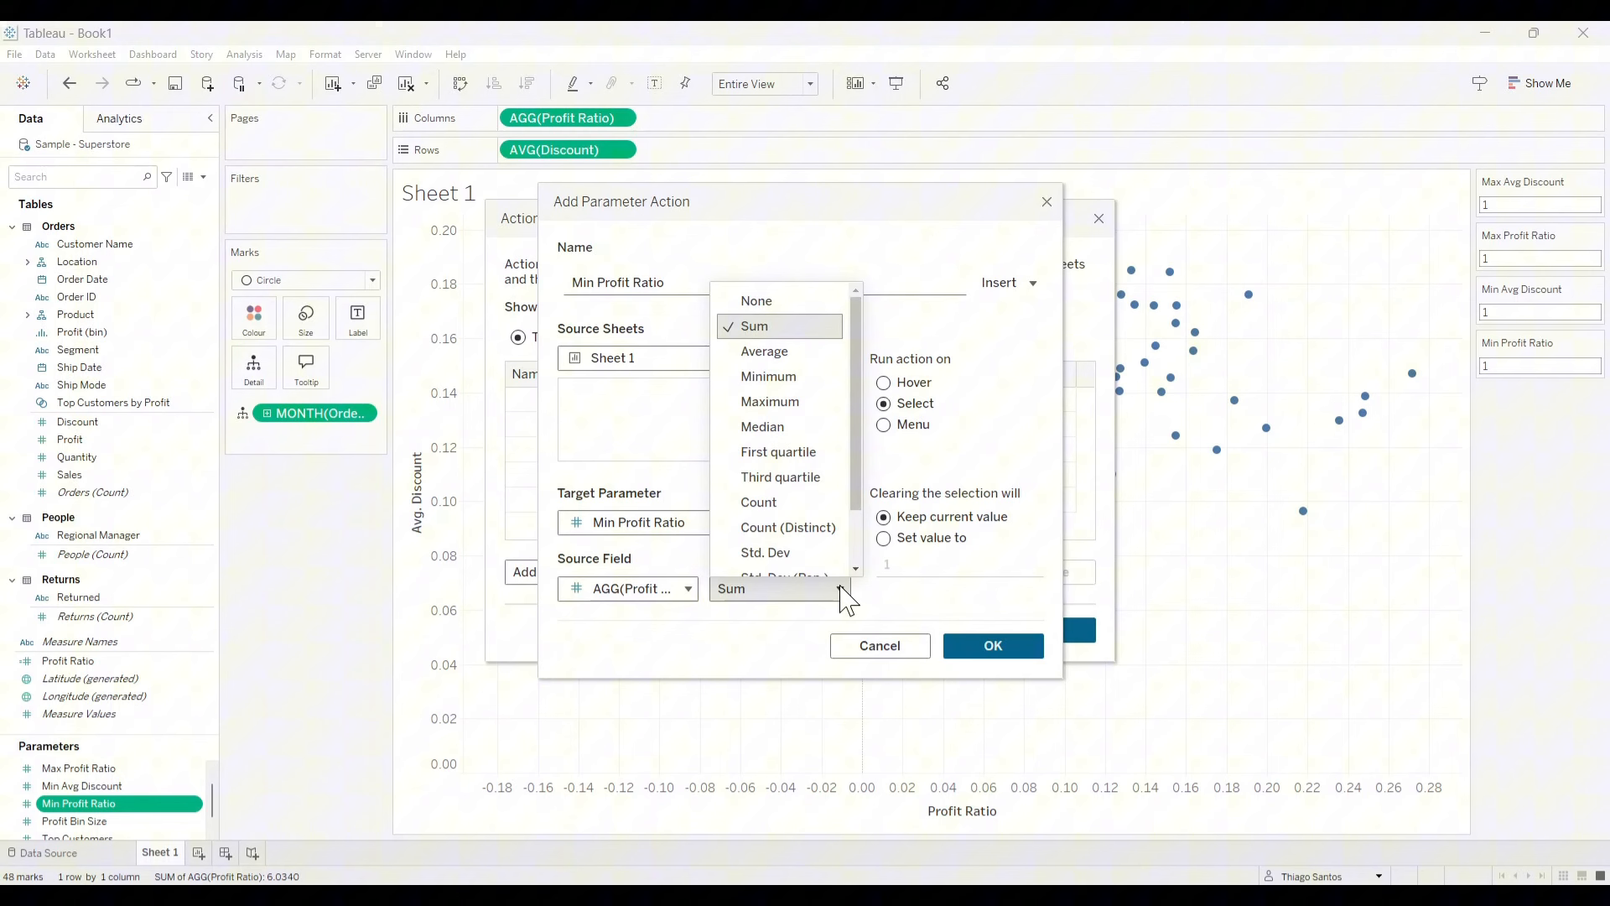
click(818, 382)
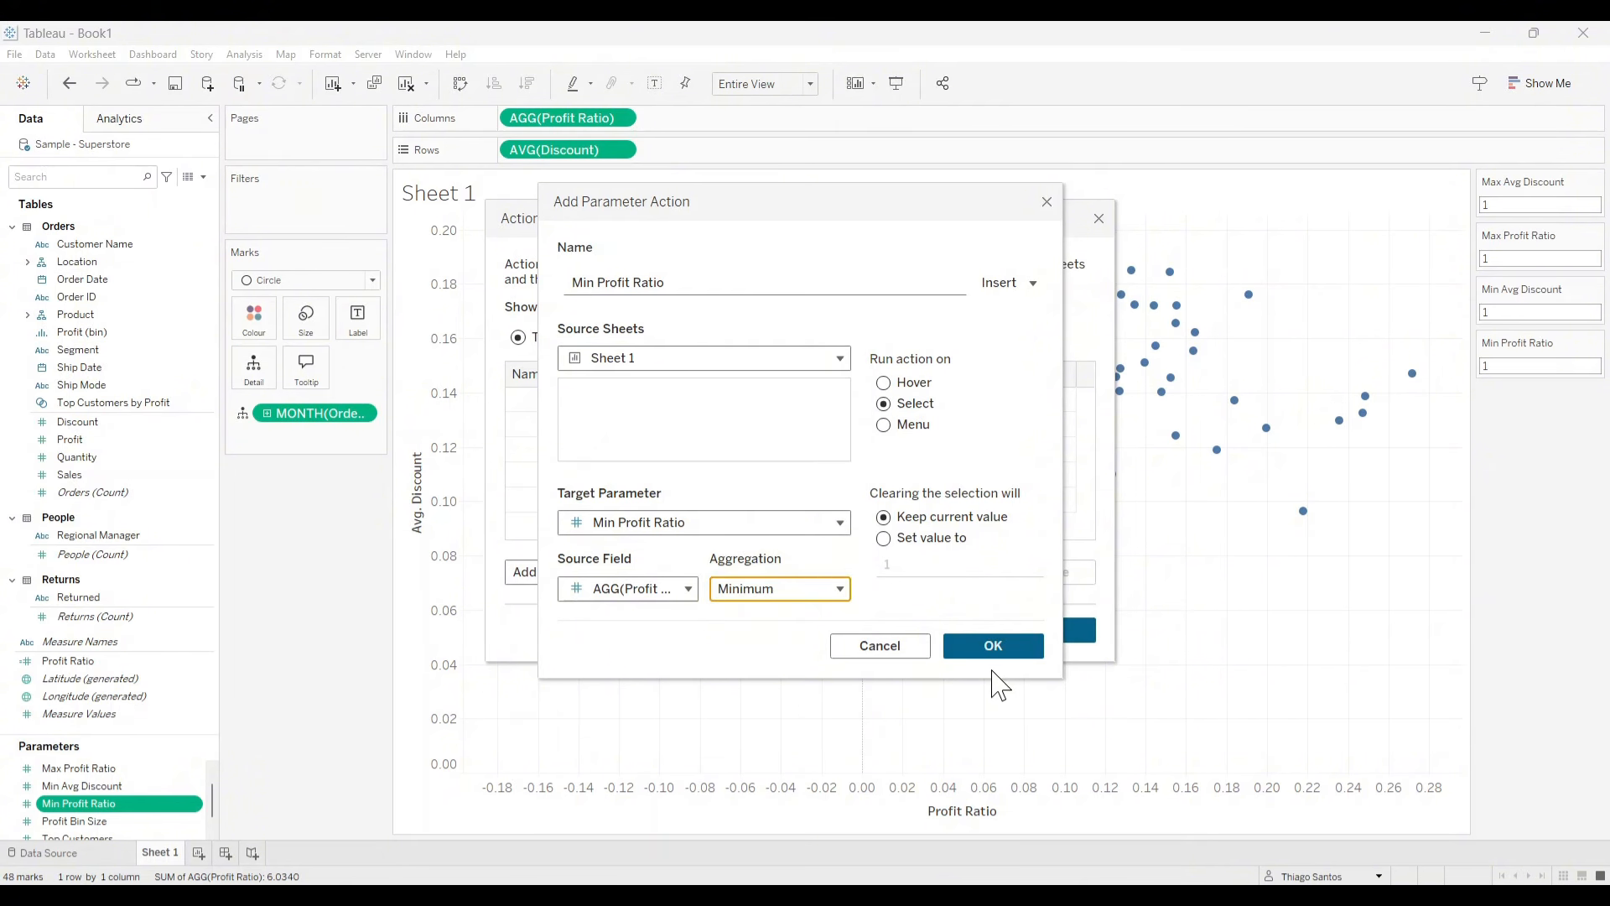
Make clearing the selection set Min Profit Ratio to 0 and save the action.
click(885, 539)
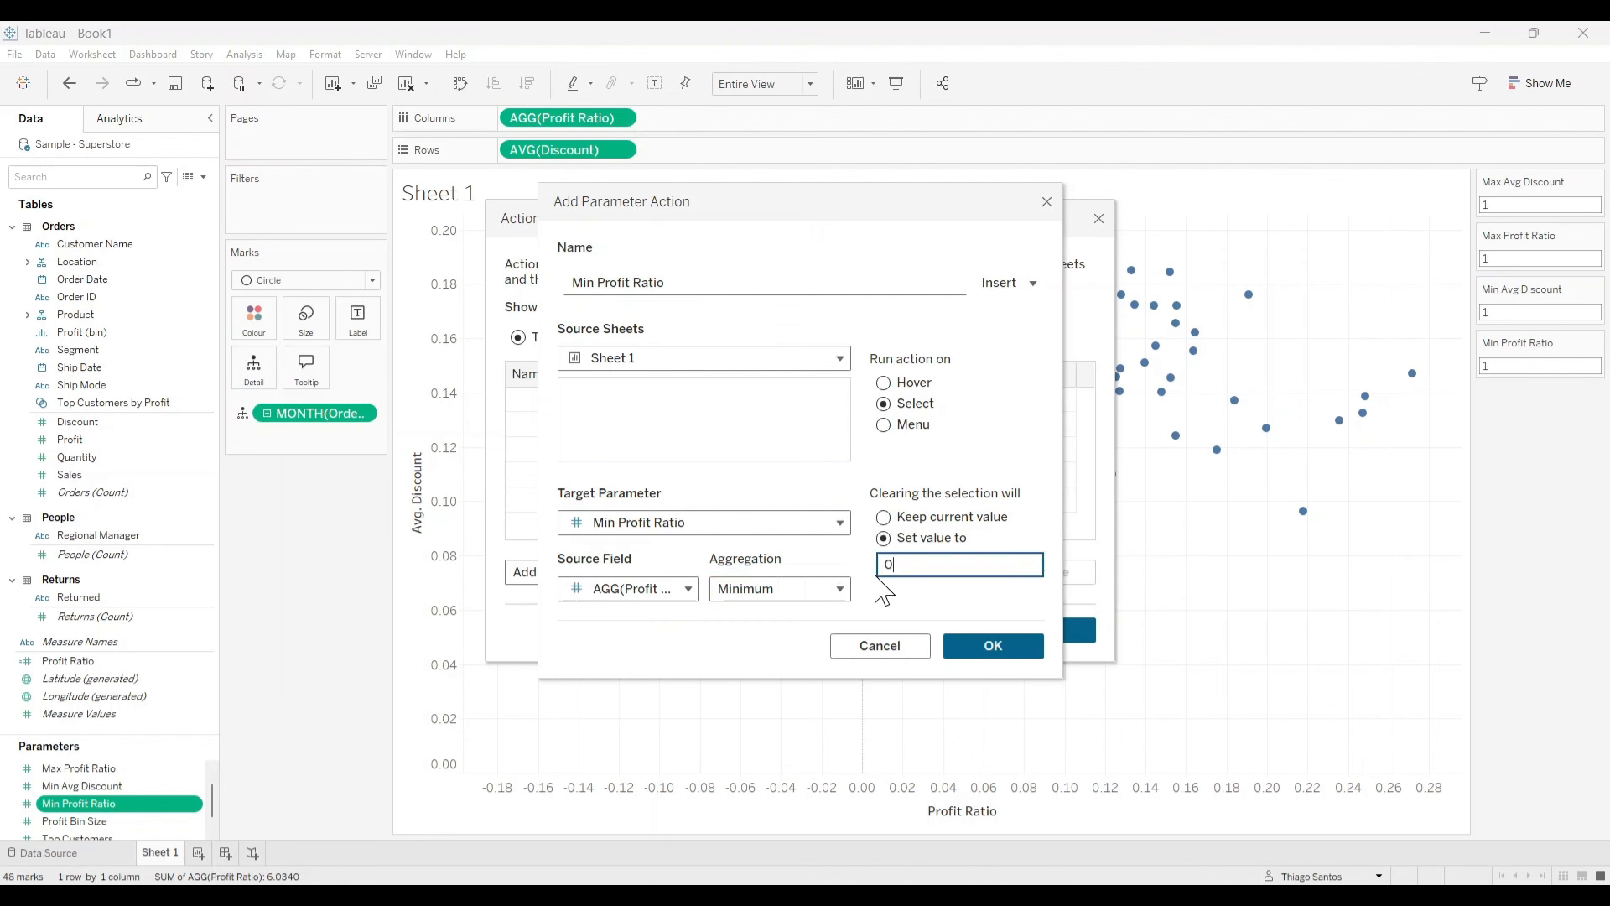
double_click(876, 564)
click(1002, 646)
Add a parameter action named "Max Profit Ratio" that targets the Max Profit Ratio parameter.
click(592, 574)
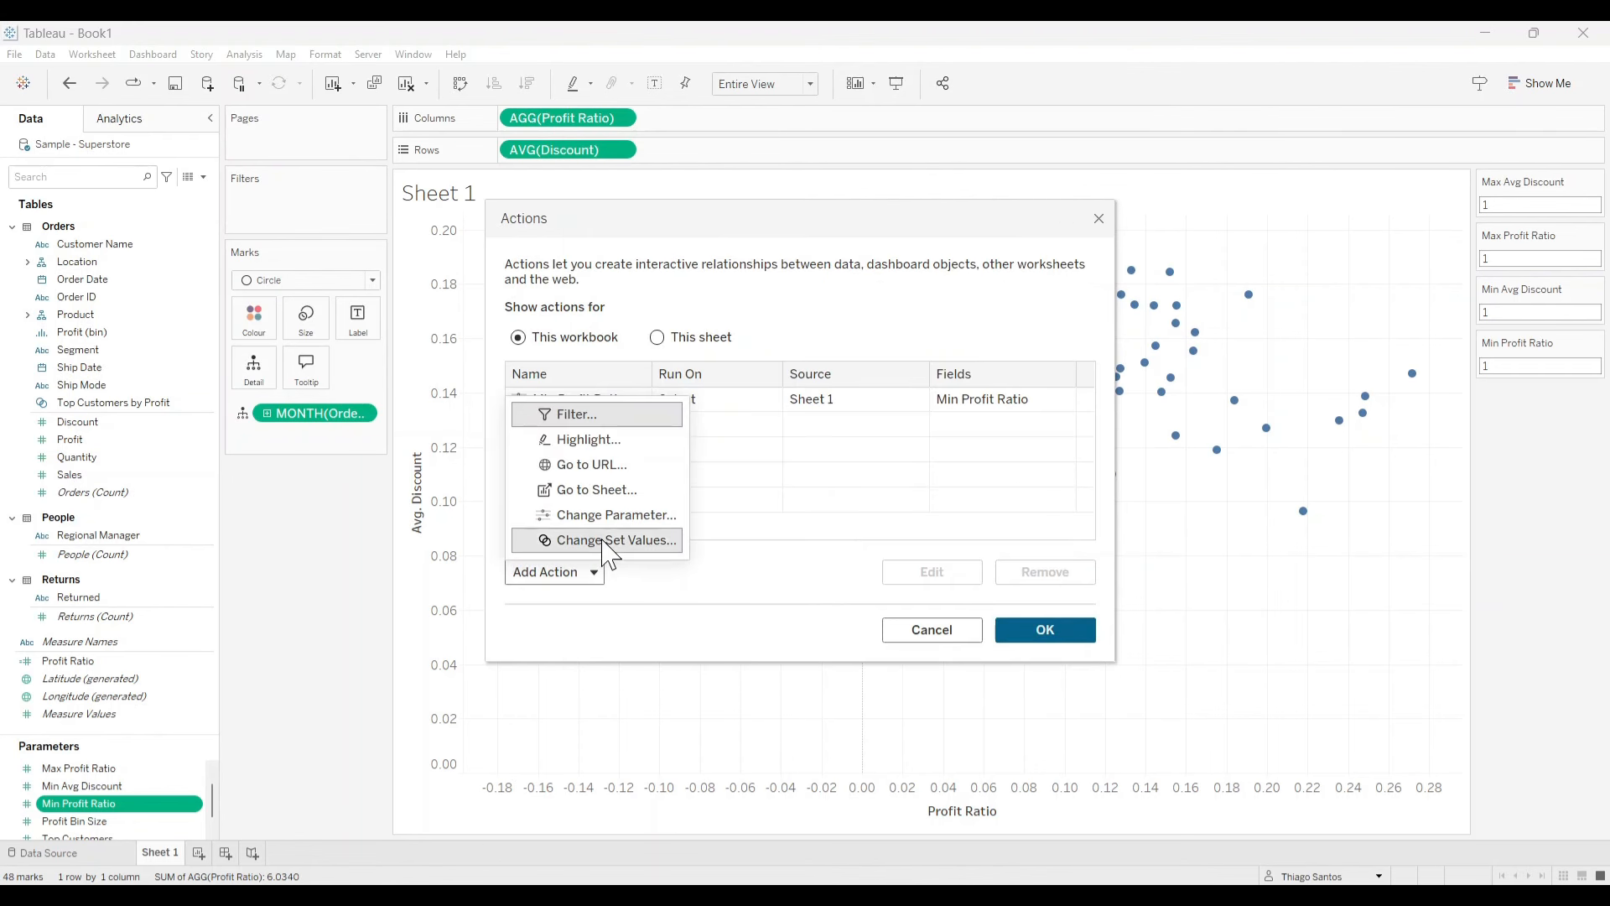
click(663, 515)
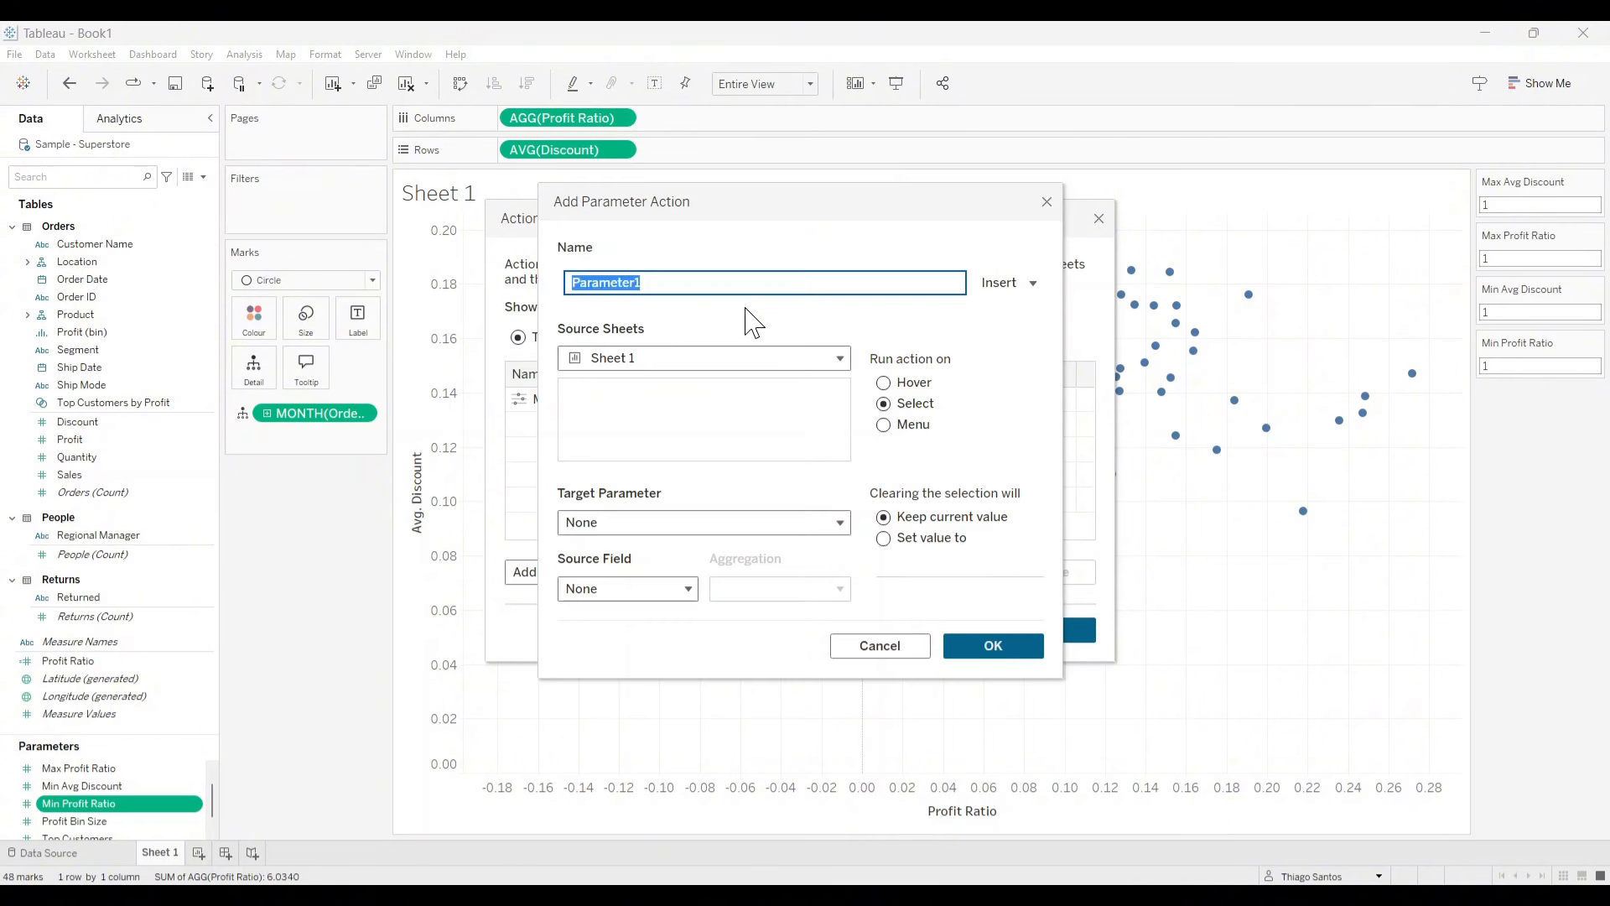
text(Max Profit Ratio)
click(748, 522)
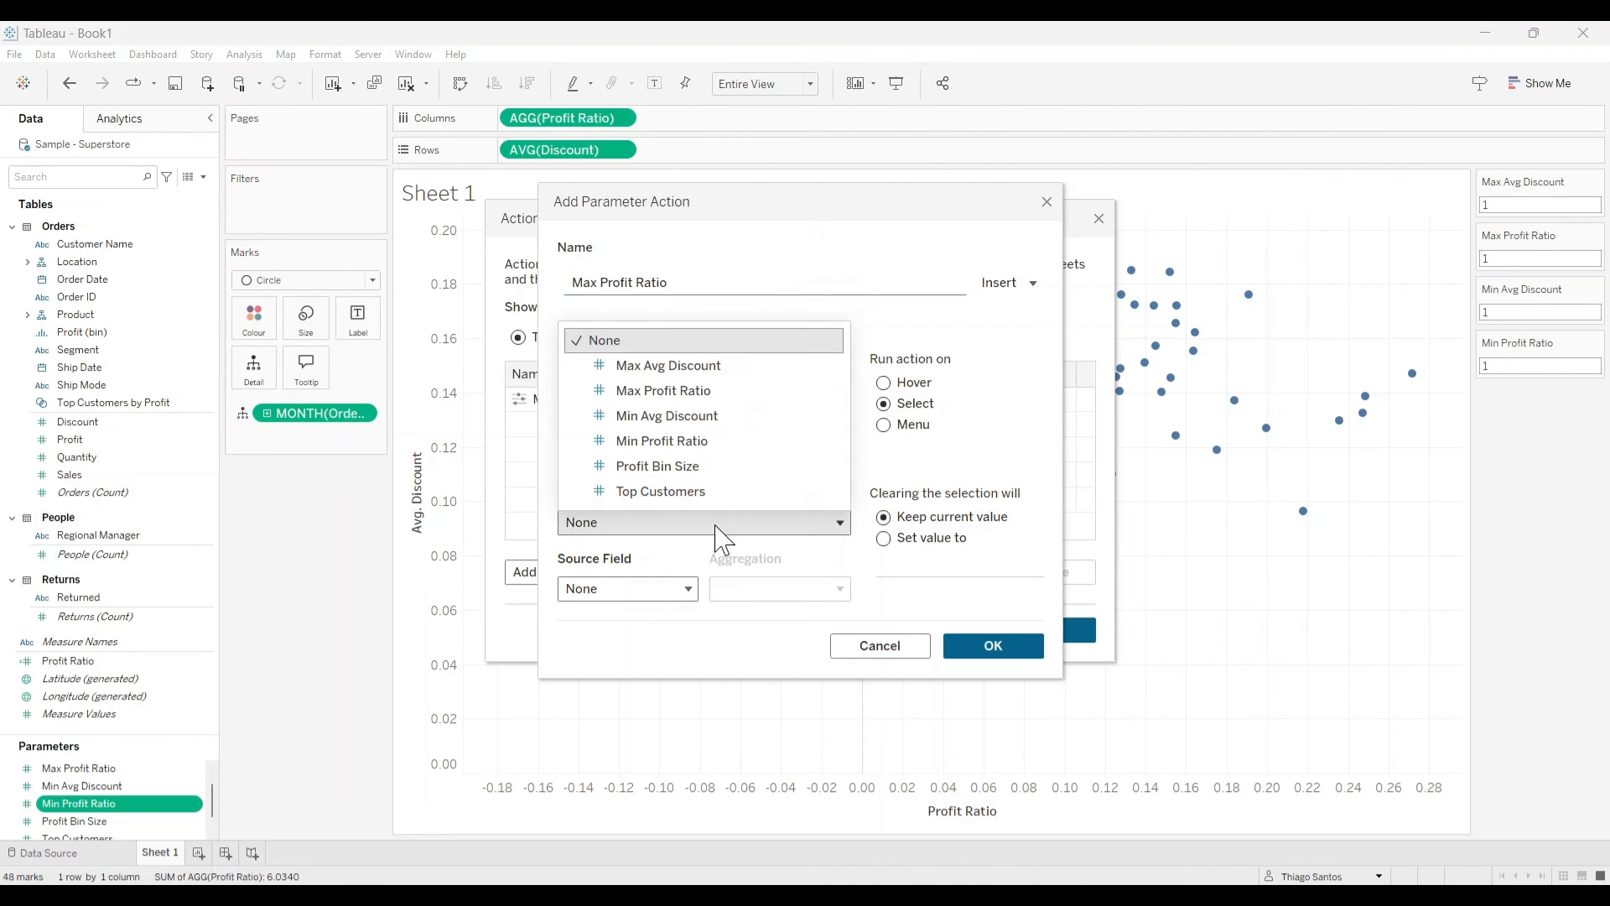
click(663, 390)
Set the Max Profit Ratio action's source field to AGG(Profit Ratio) with Maximum aggregation.
click(688, 589)
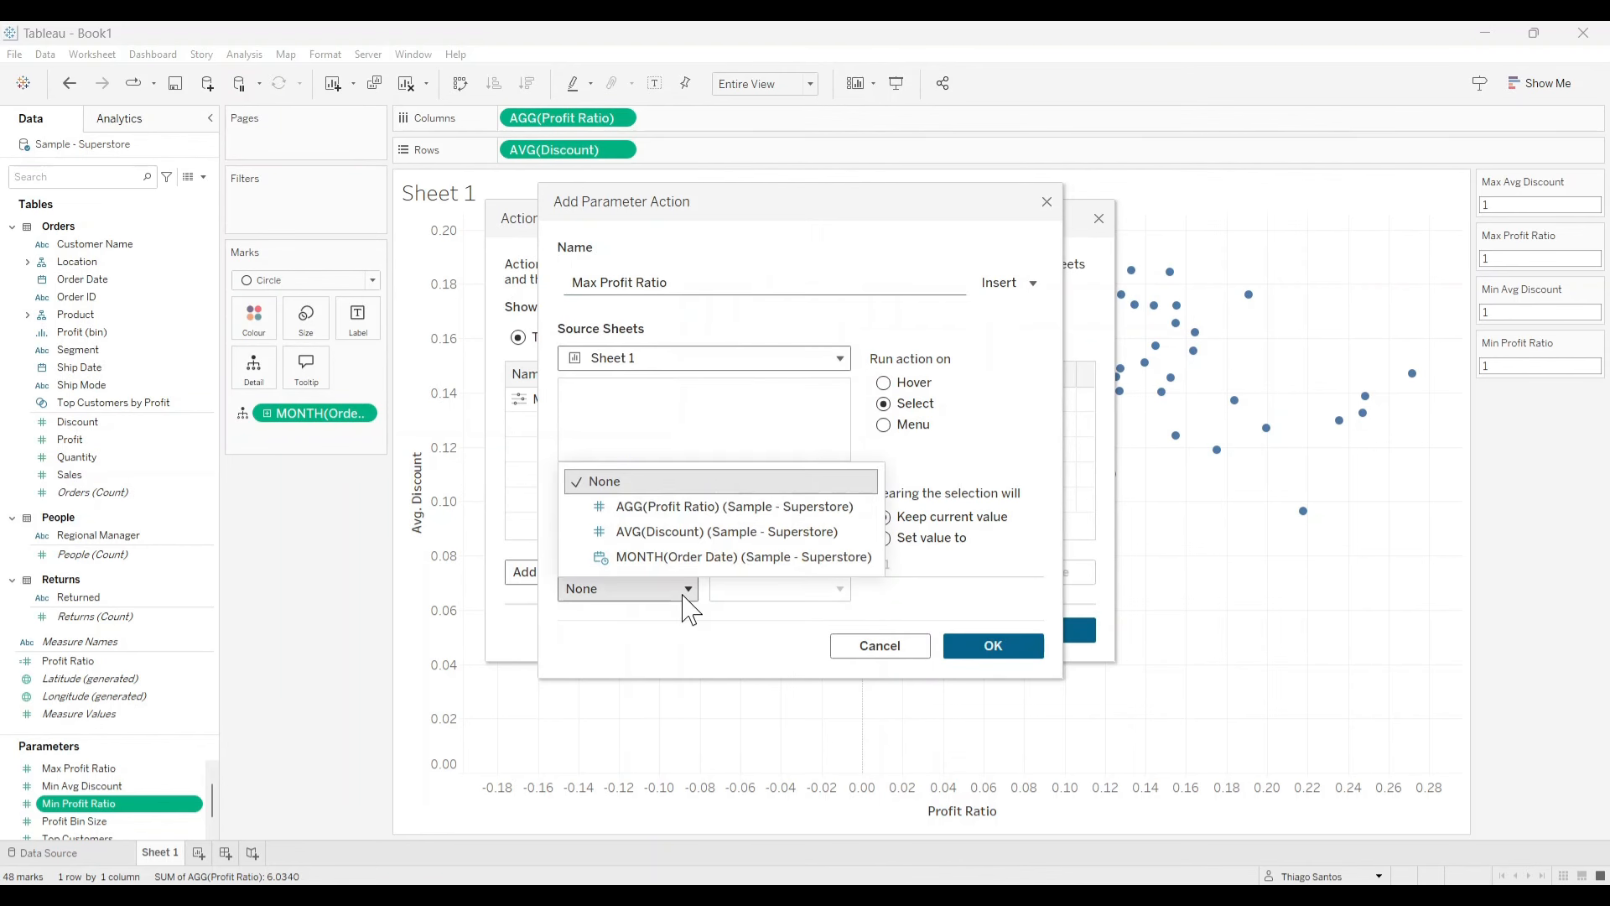
click(870, 507)
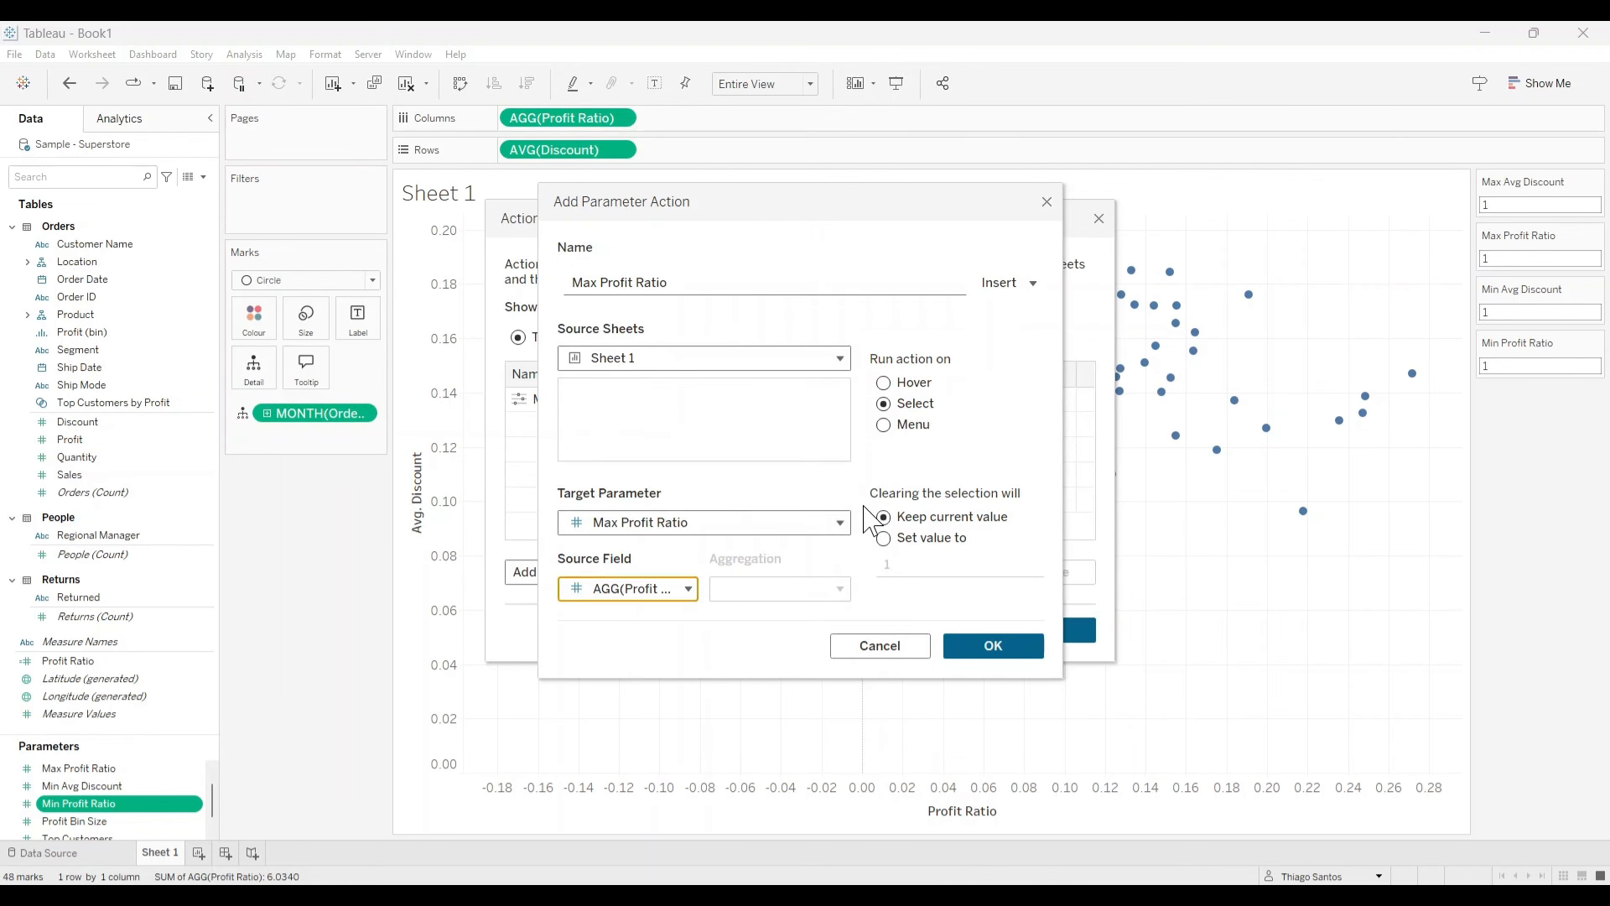
click(839, 588)
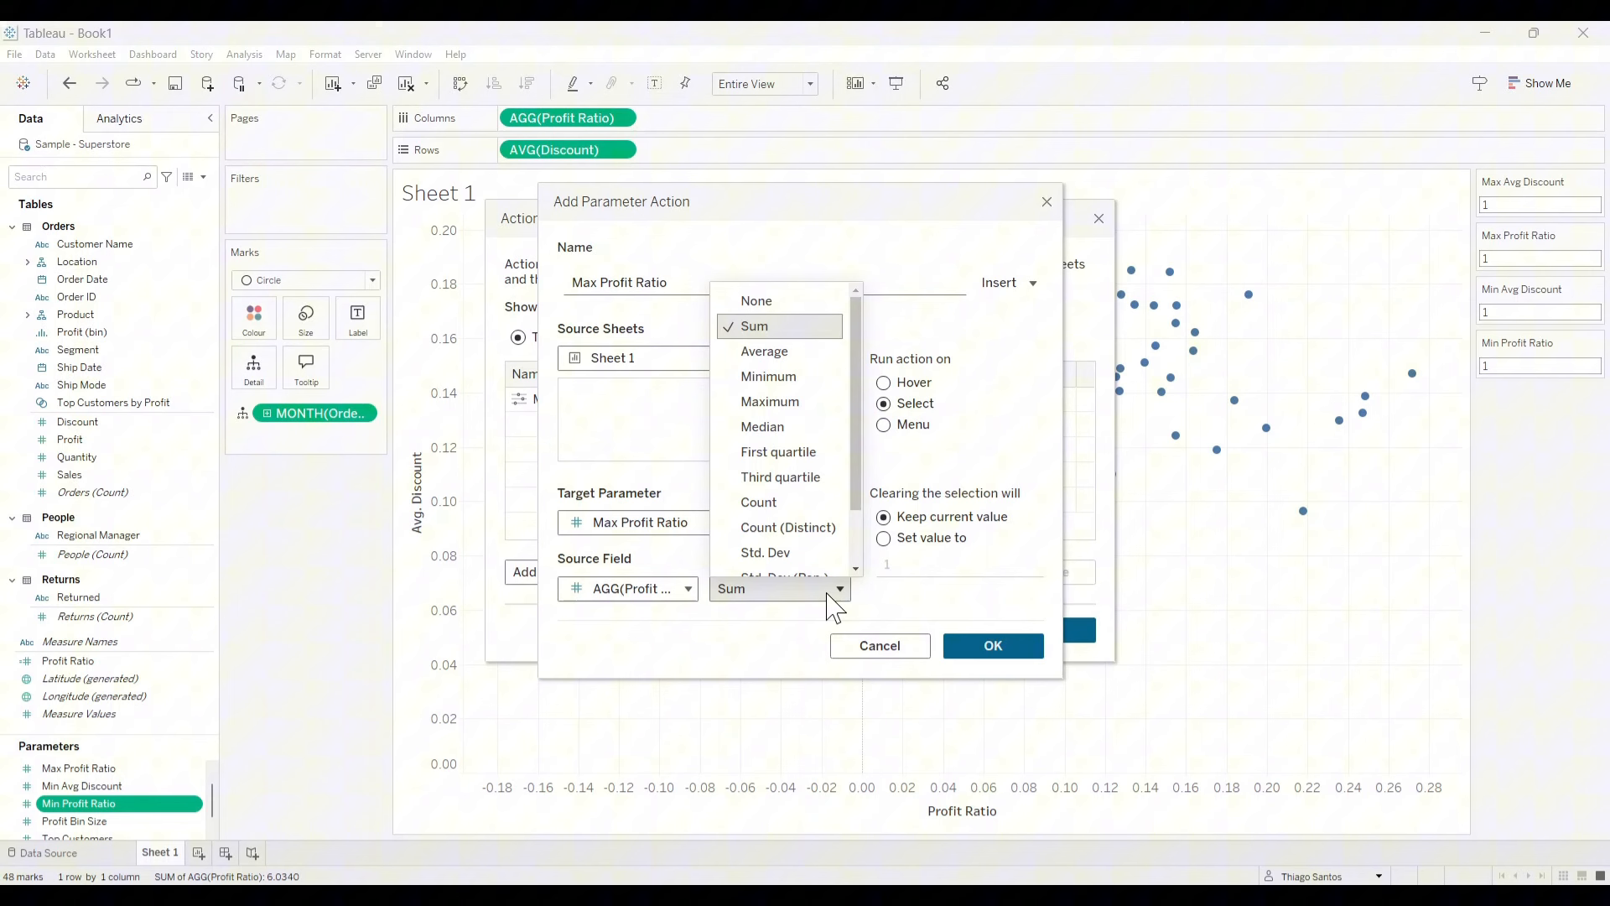
click(803, 404)
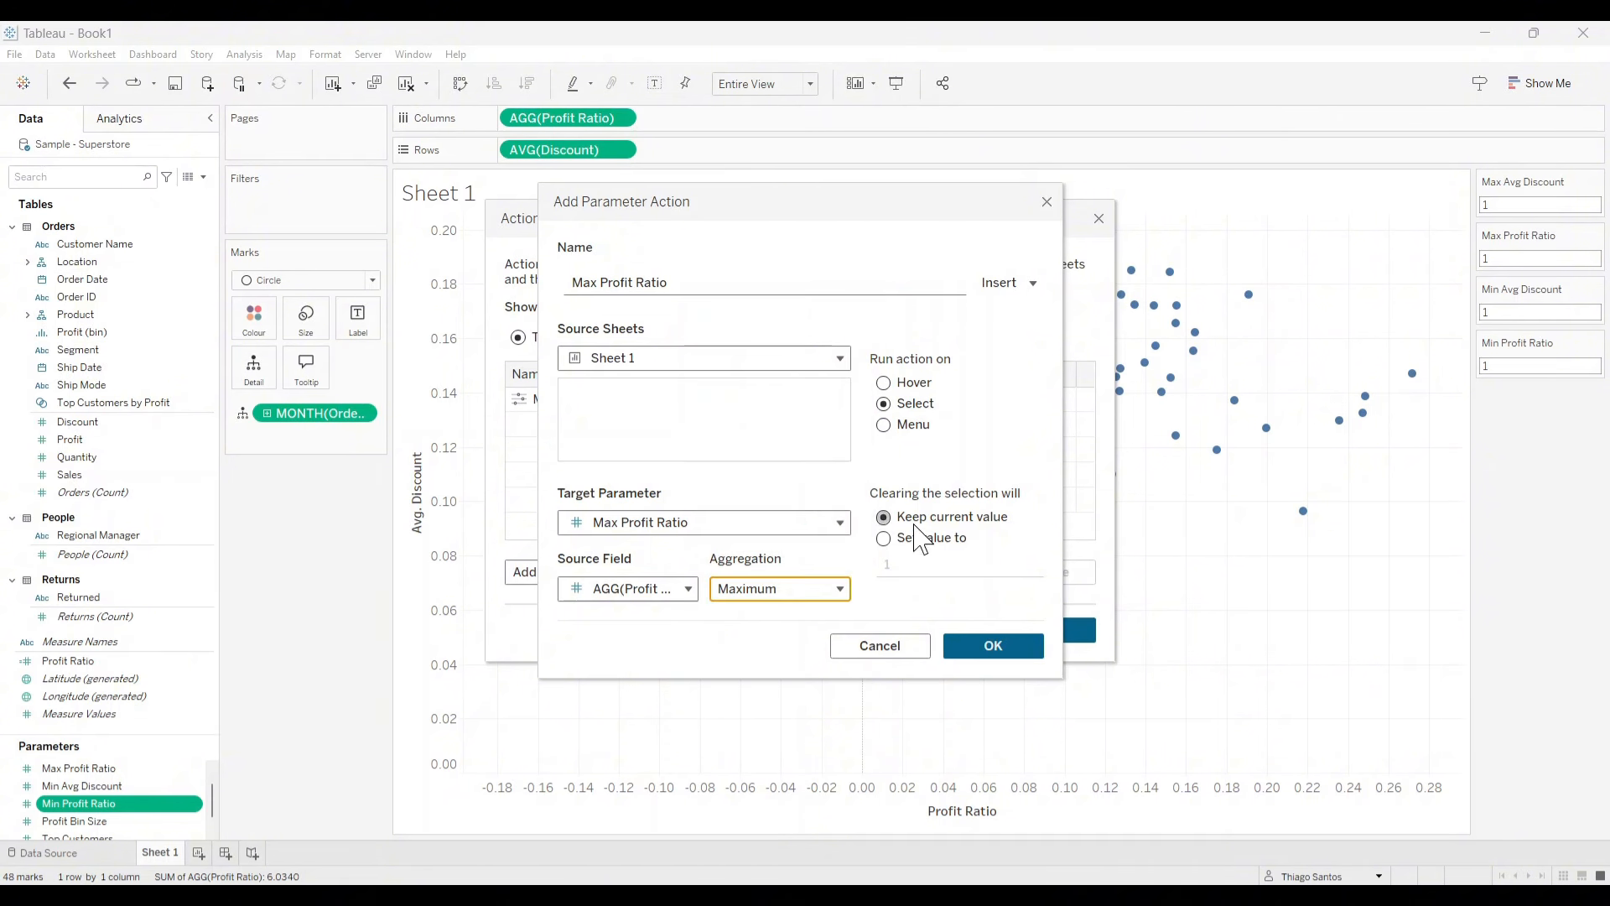
Make clearing the selection set Max Profit Ratio to 0.3 and save the action.
click(885, 538)
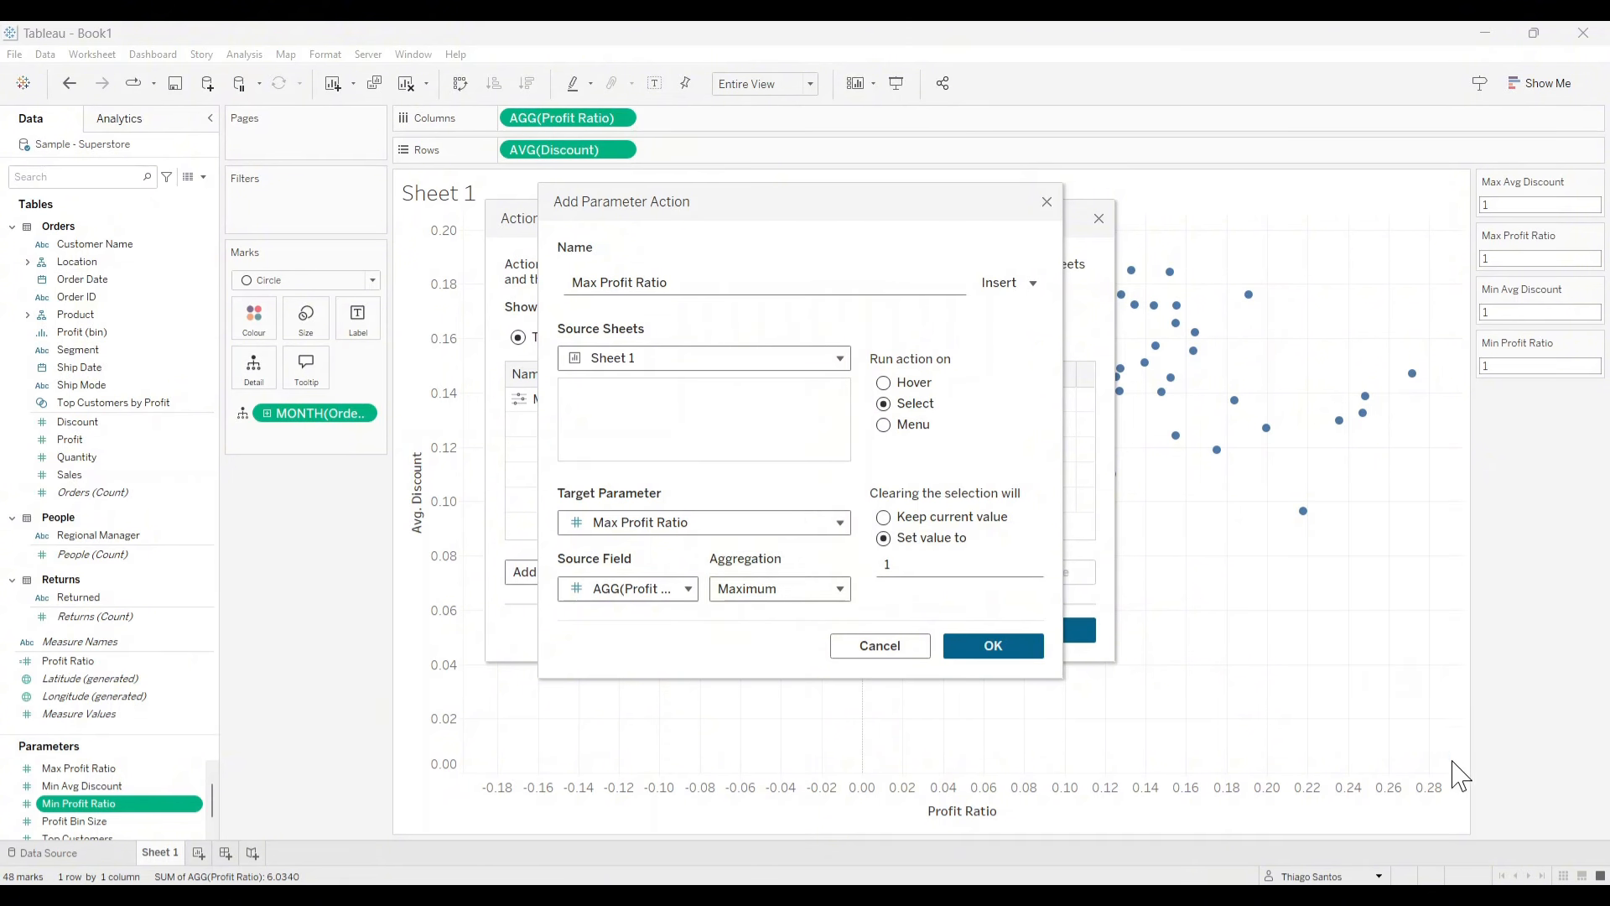
click(894, 564)
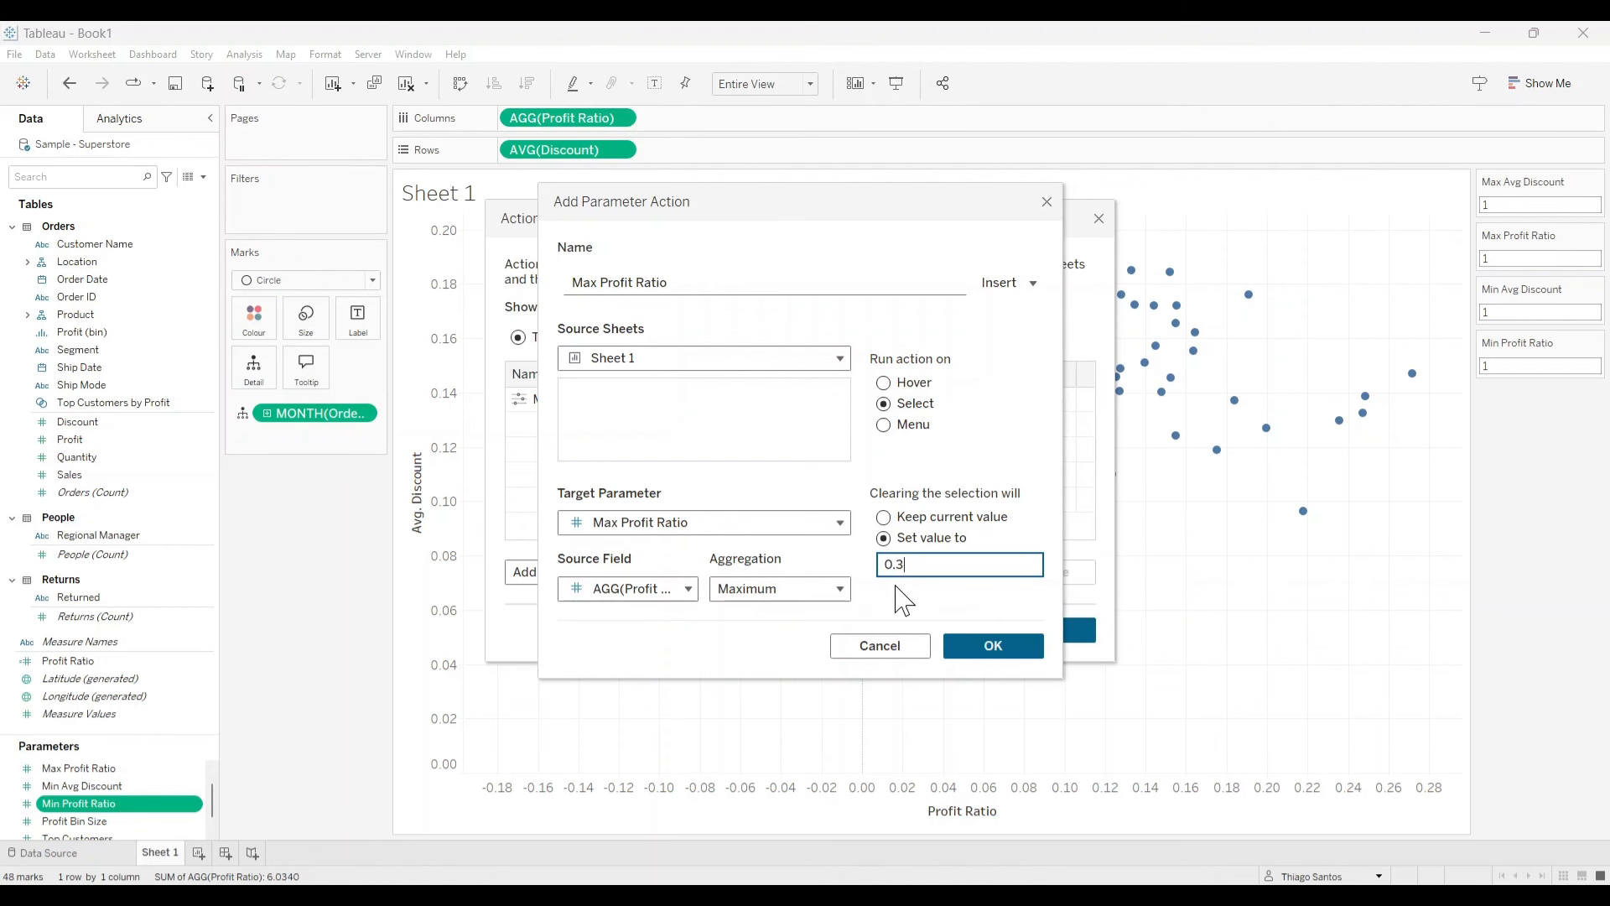
click(993, 645)
Add a parameter action named "Min Avg Discount" that targets the Min Avg Discount parameter.
click(595, 572)
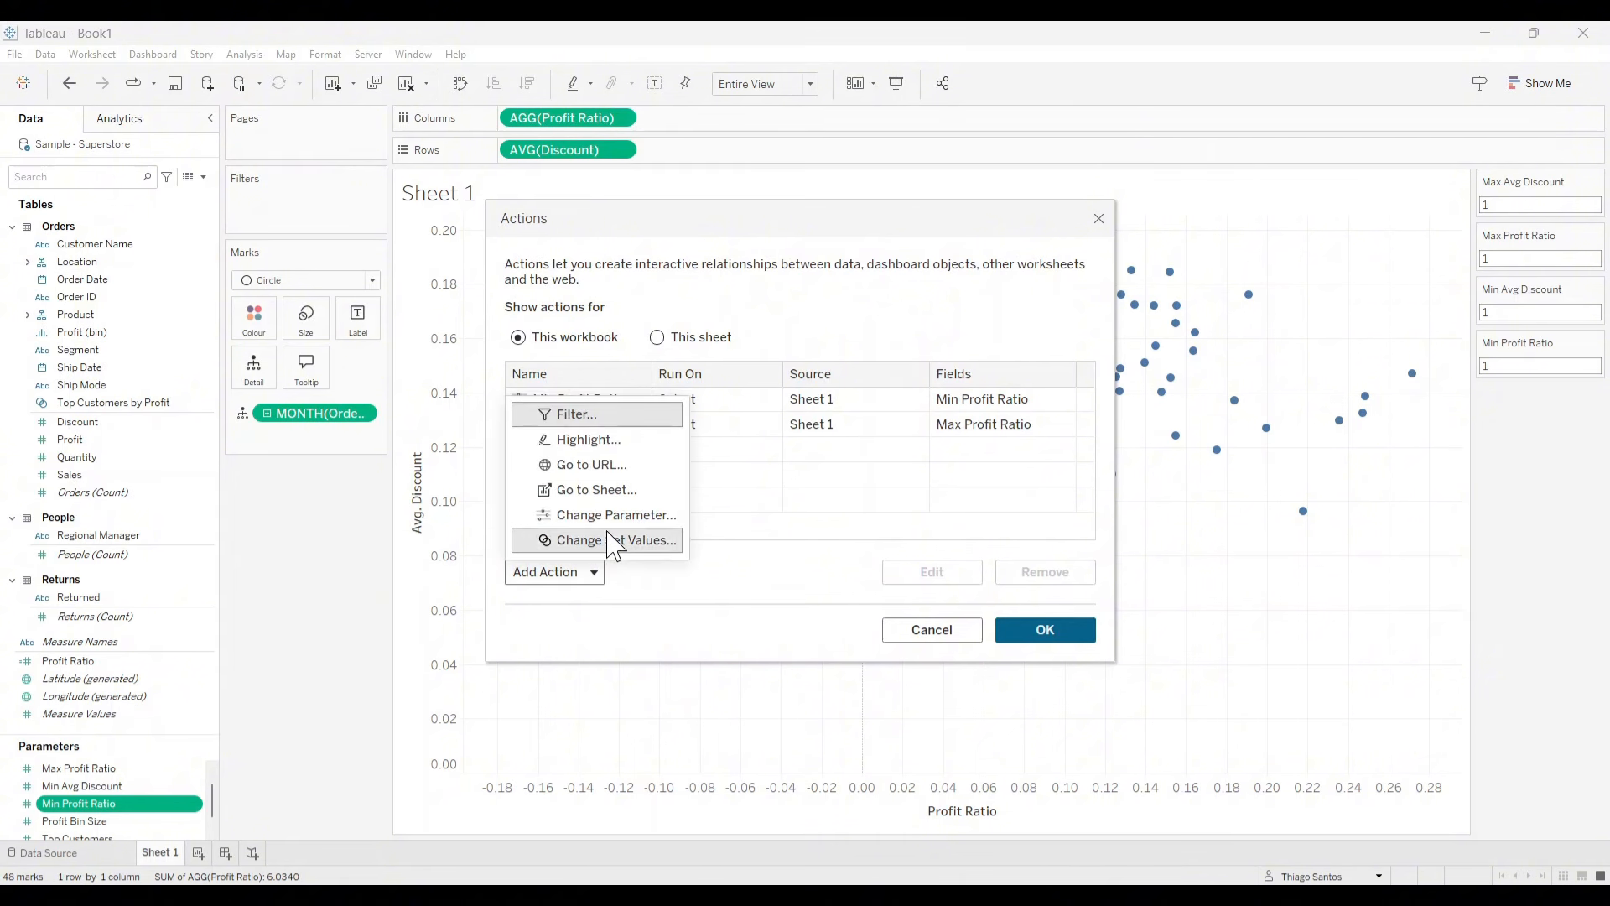
click(620, 523)
text(Min Avg Discount)
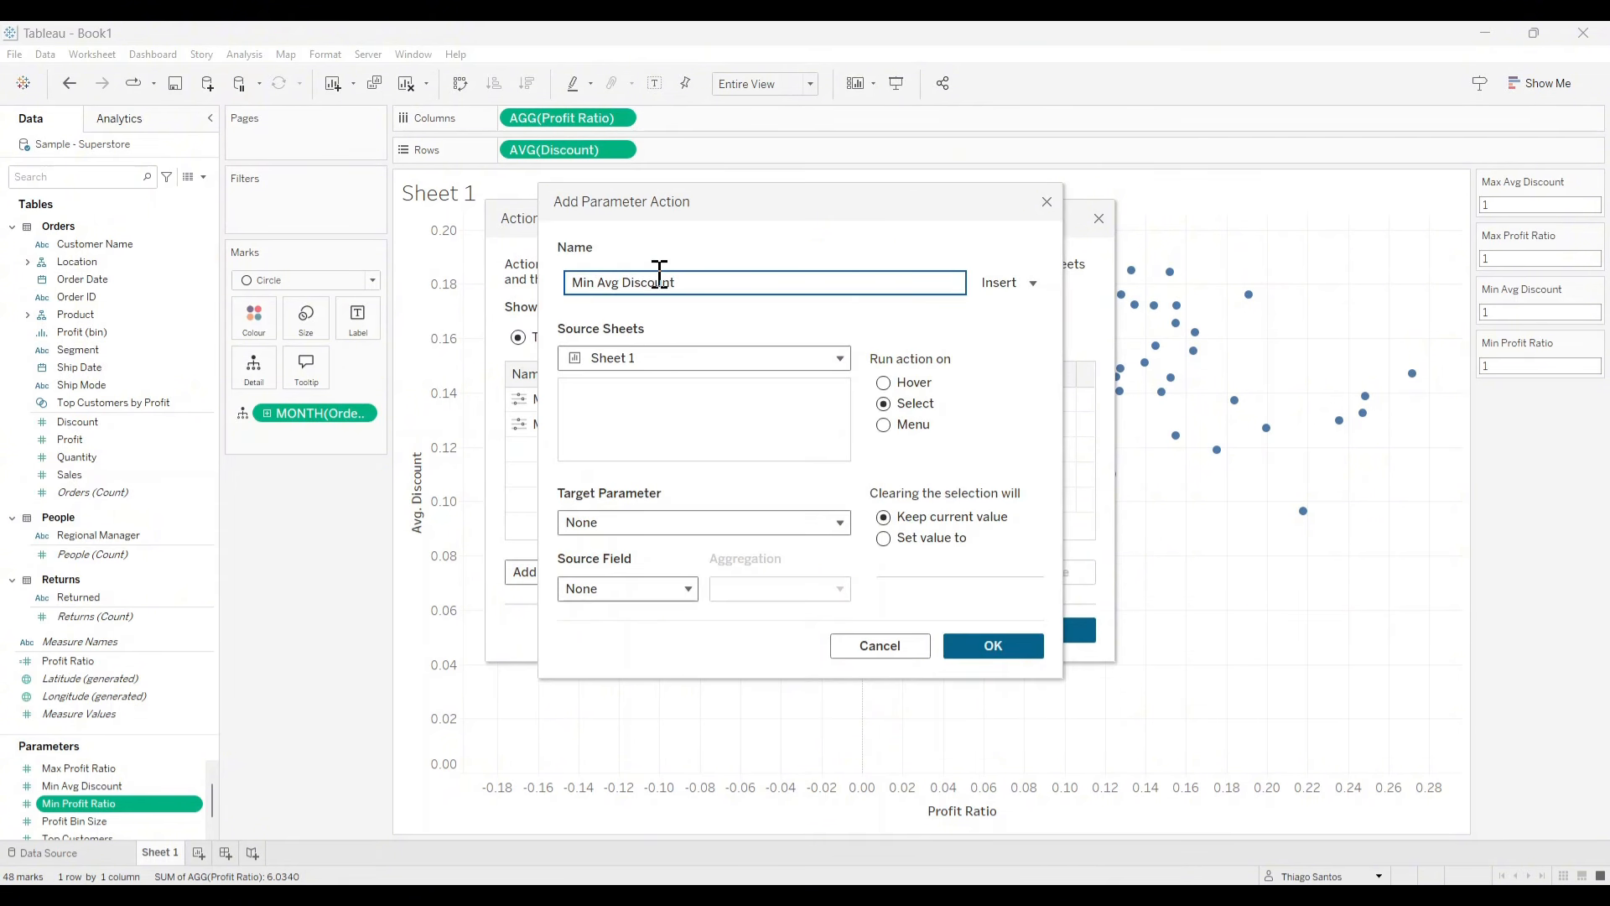
click(774, 526)
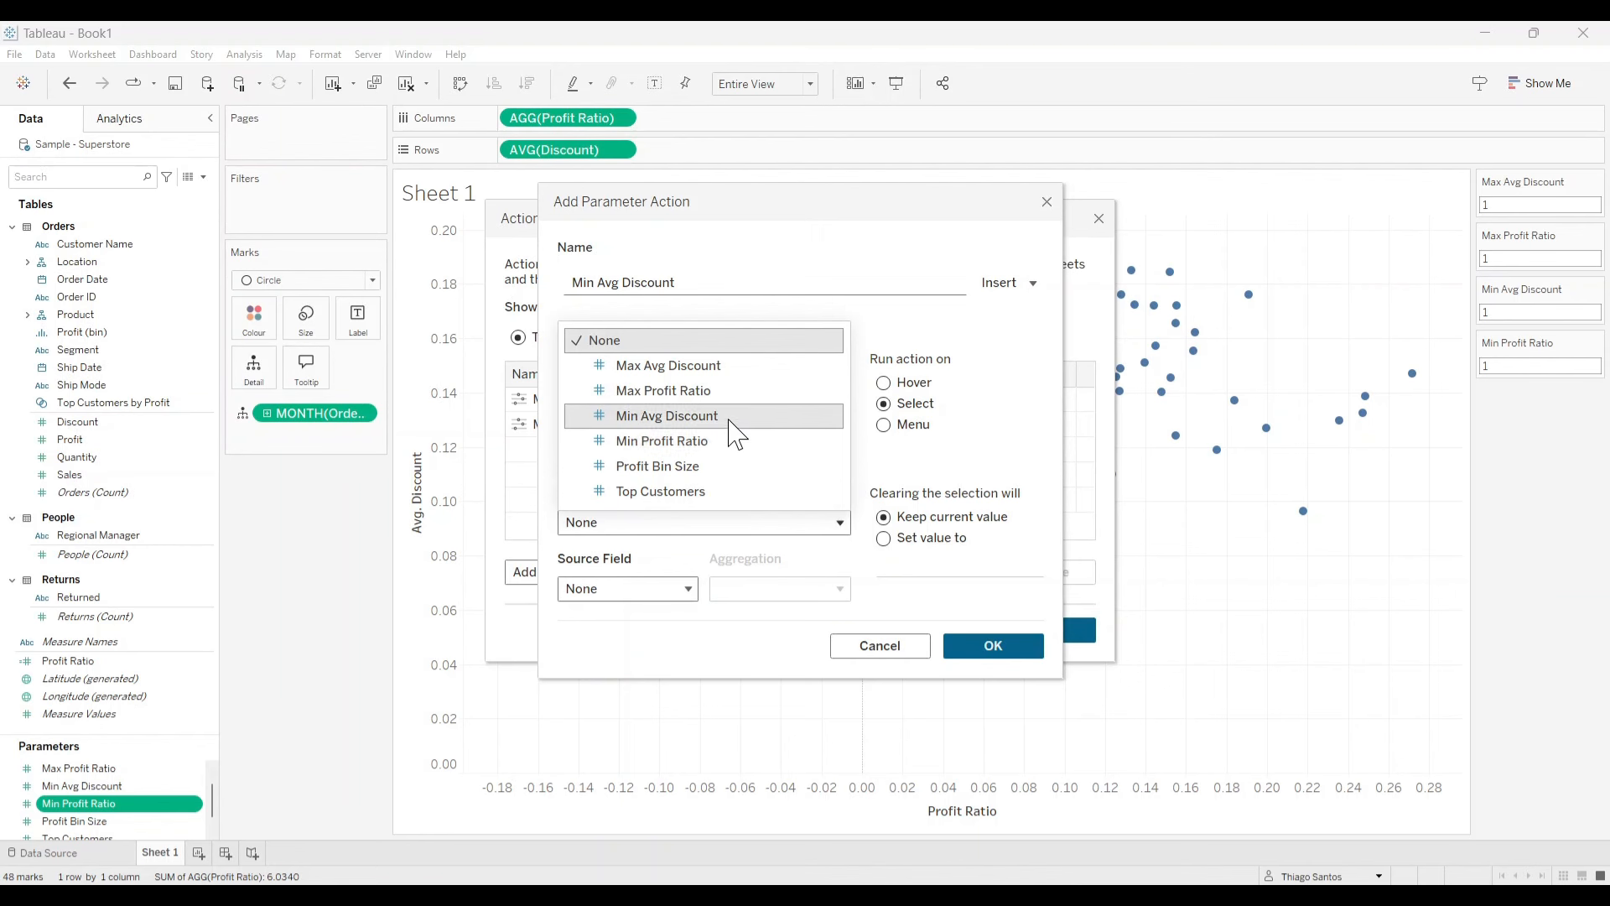
click(729, 416)
Set the Min Avg Discount action's source field to AVG(Discount) with Minimum aggregation.
click(689, 590)
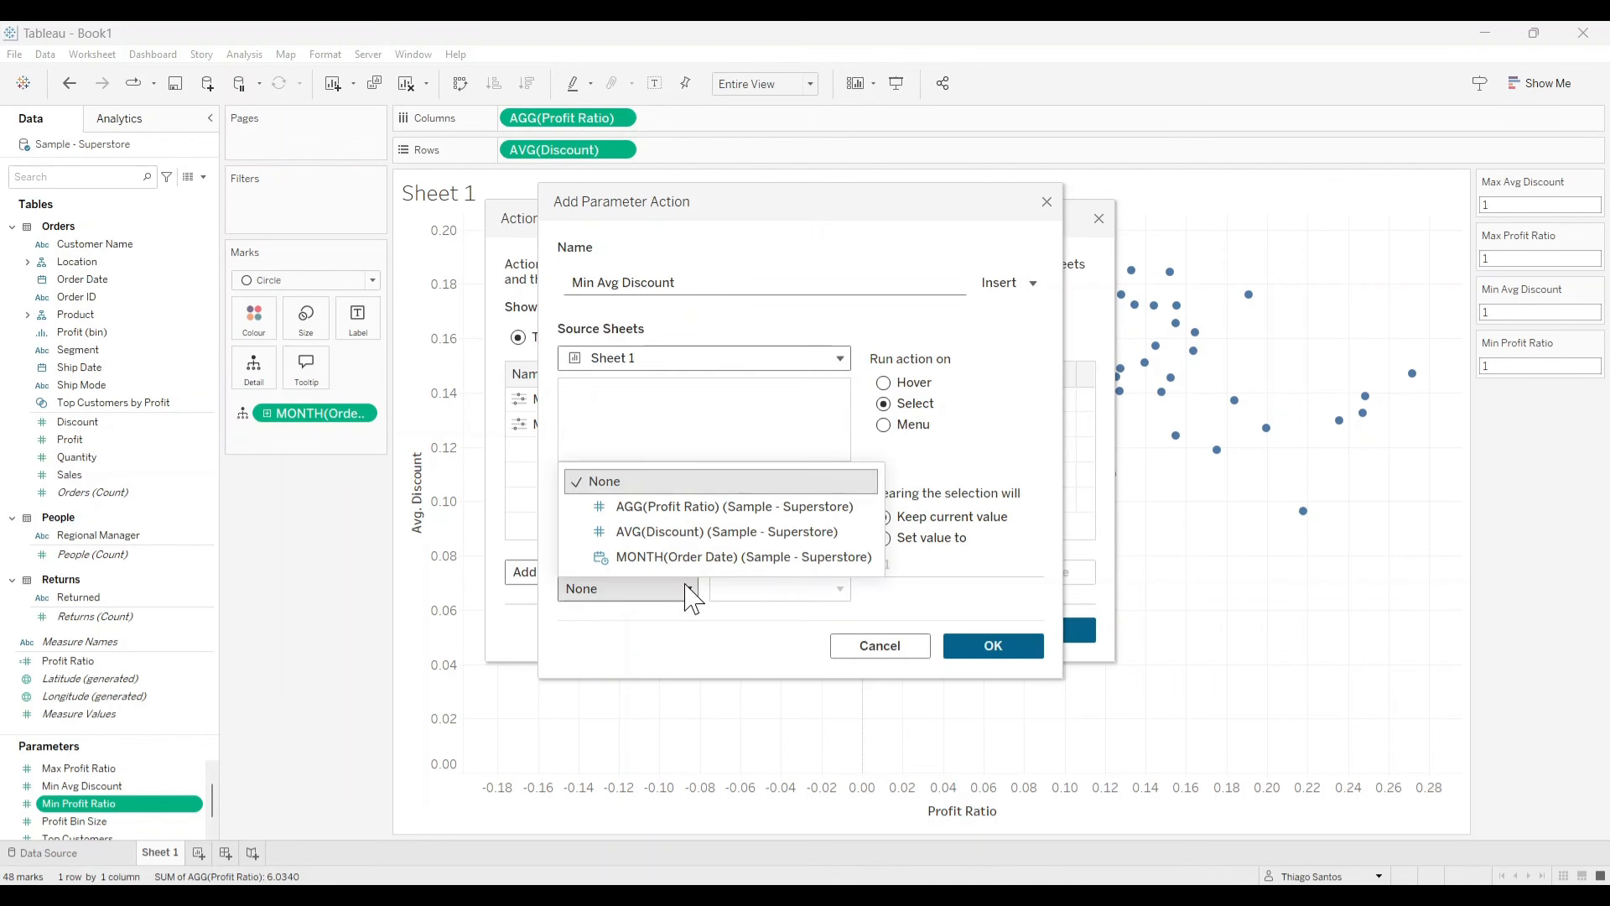
click(864, 533)
click(841, 589)
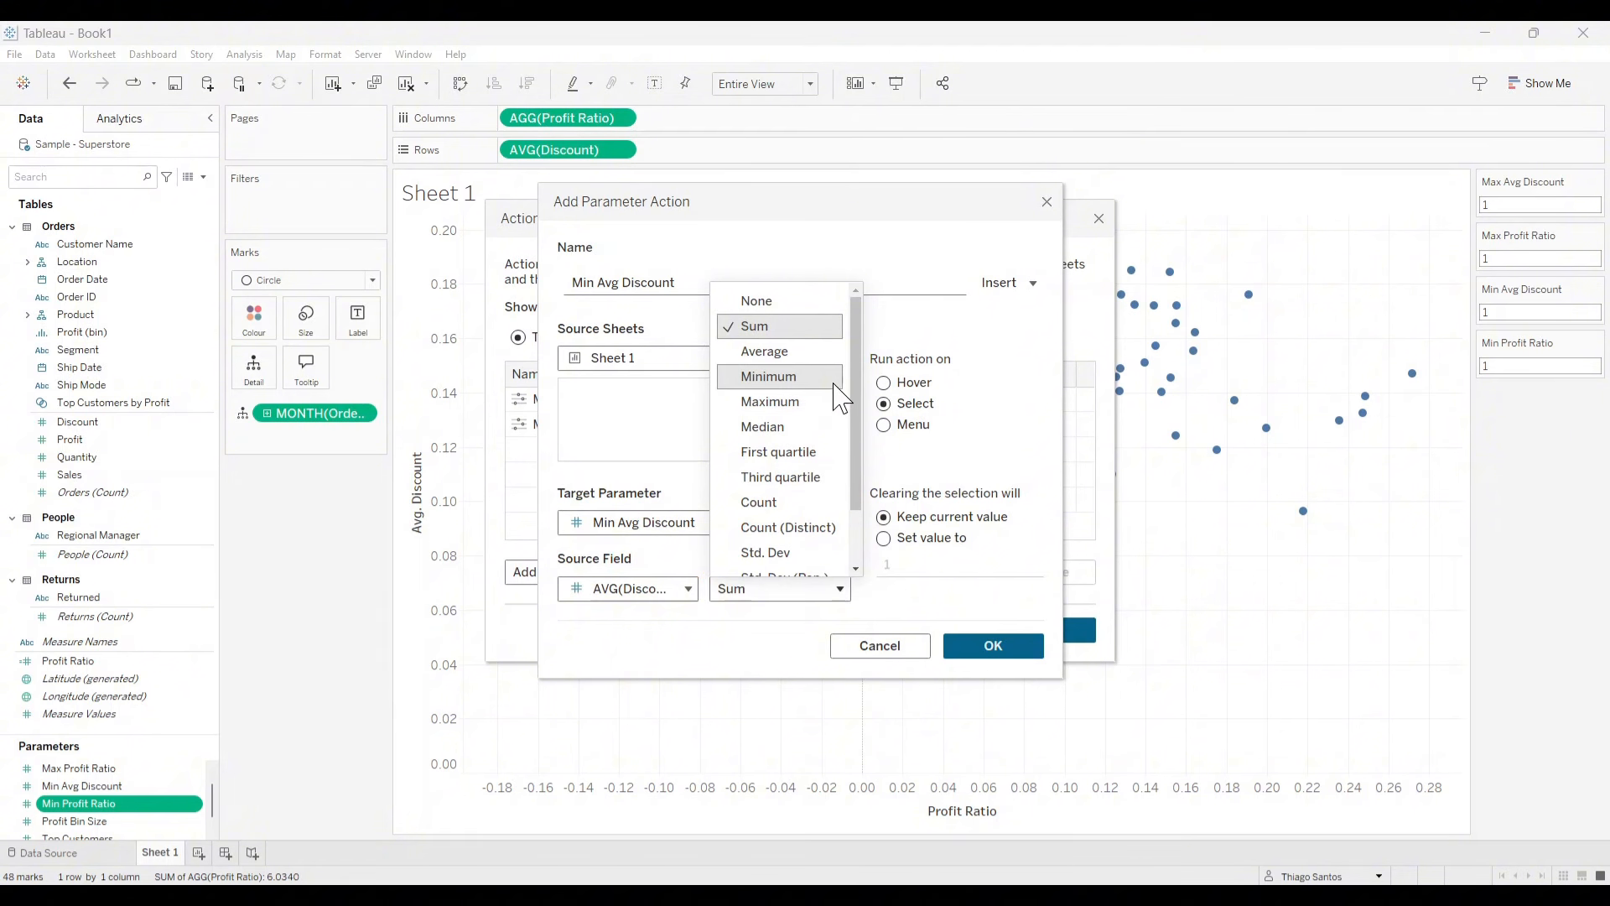
click(803, 376)
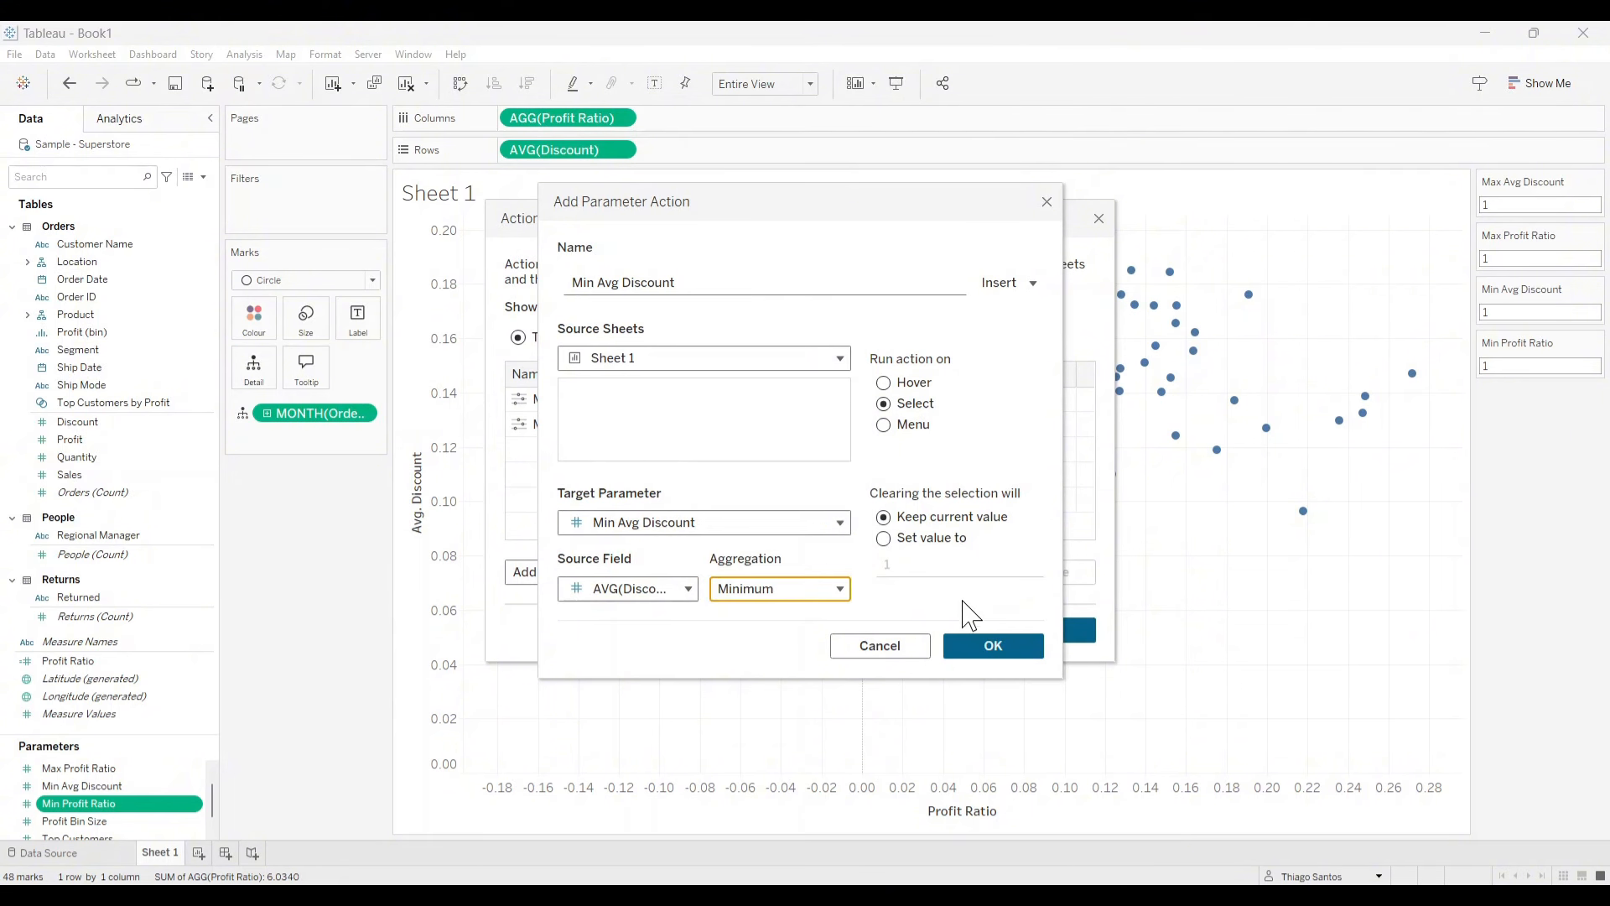
Make clearing the selection set Min Avg Discount to 0.07 and save the action.
click(883, 538)
click(908, 566)
drag(908, 566, 874, 579)
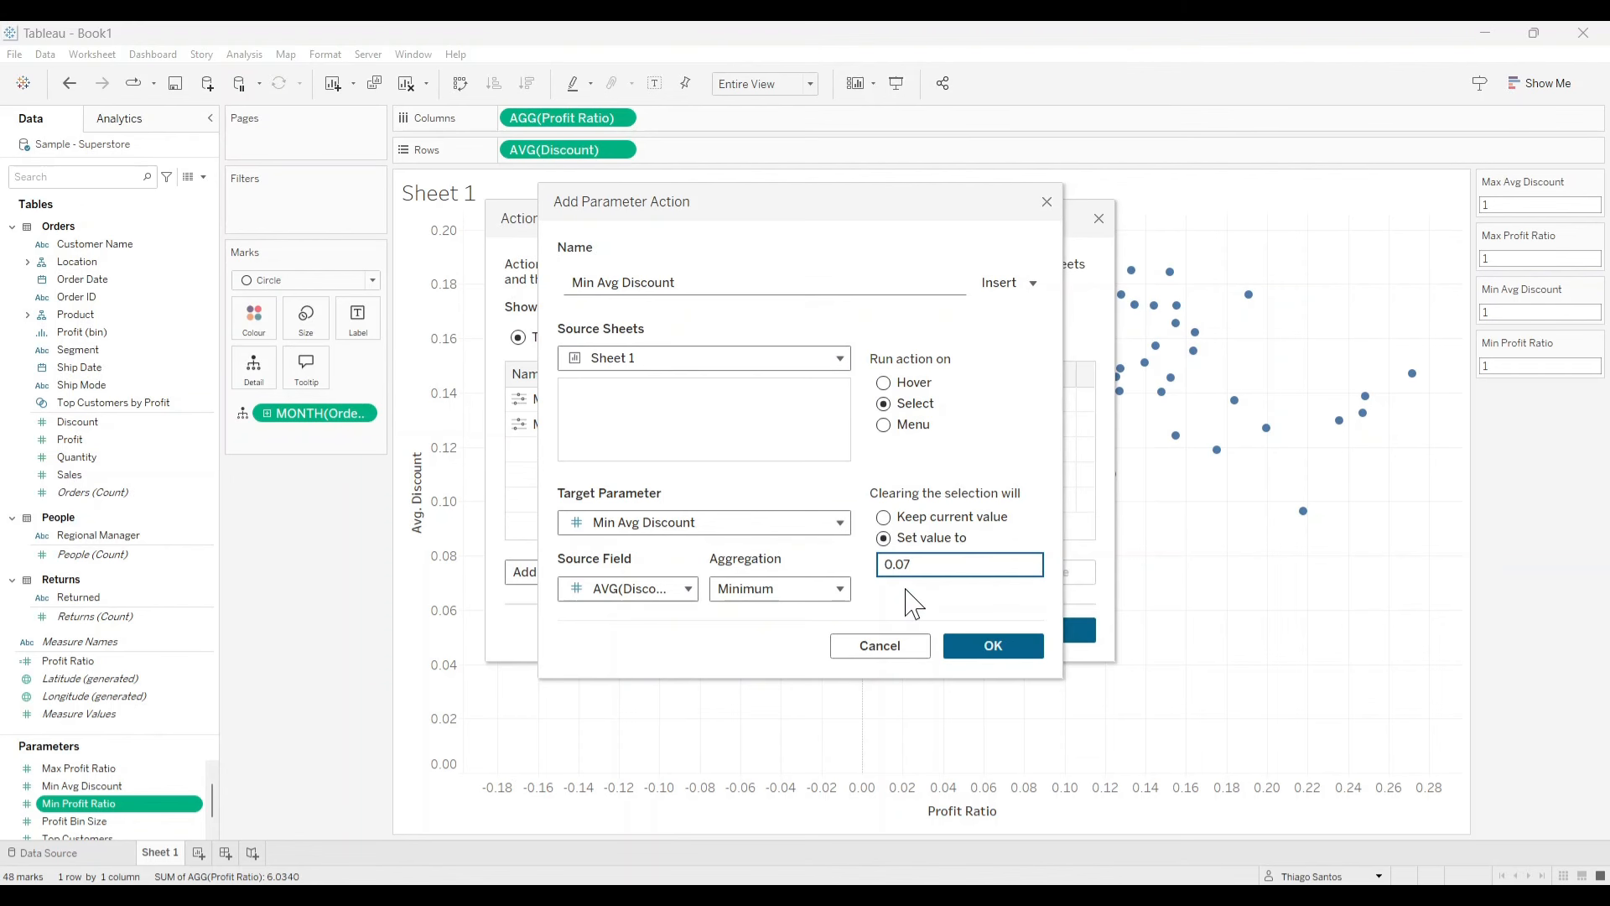
text(0.07)
click(994, 647)
Add a parameter action named "Max Avg Discount" that targets the Max Avg Discount parameter.
click(578, 574)
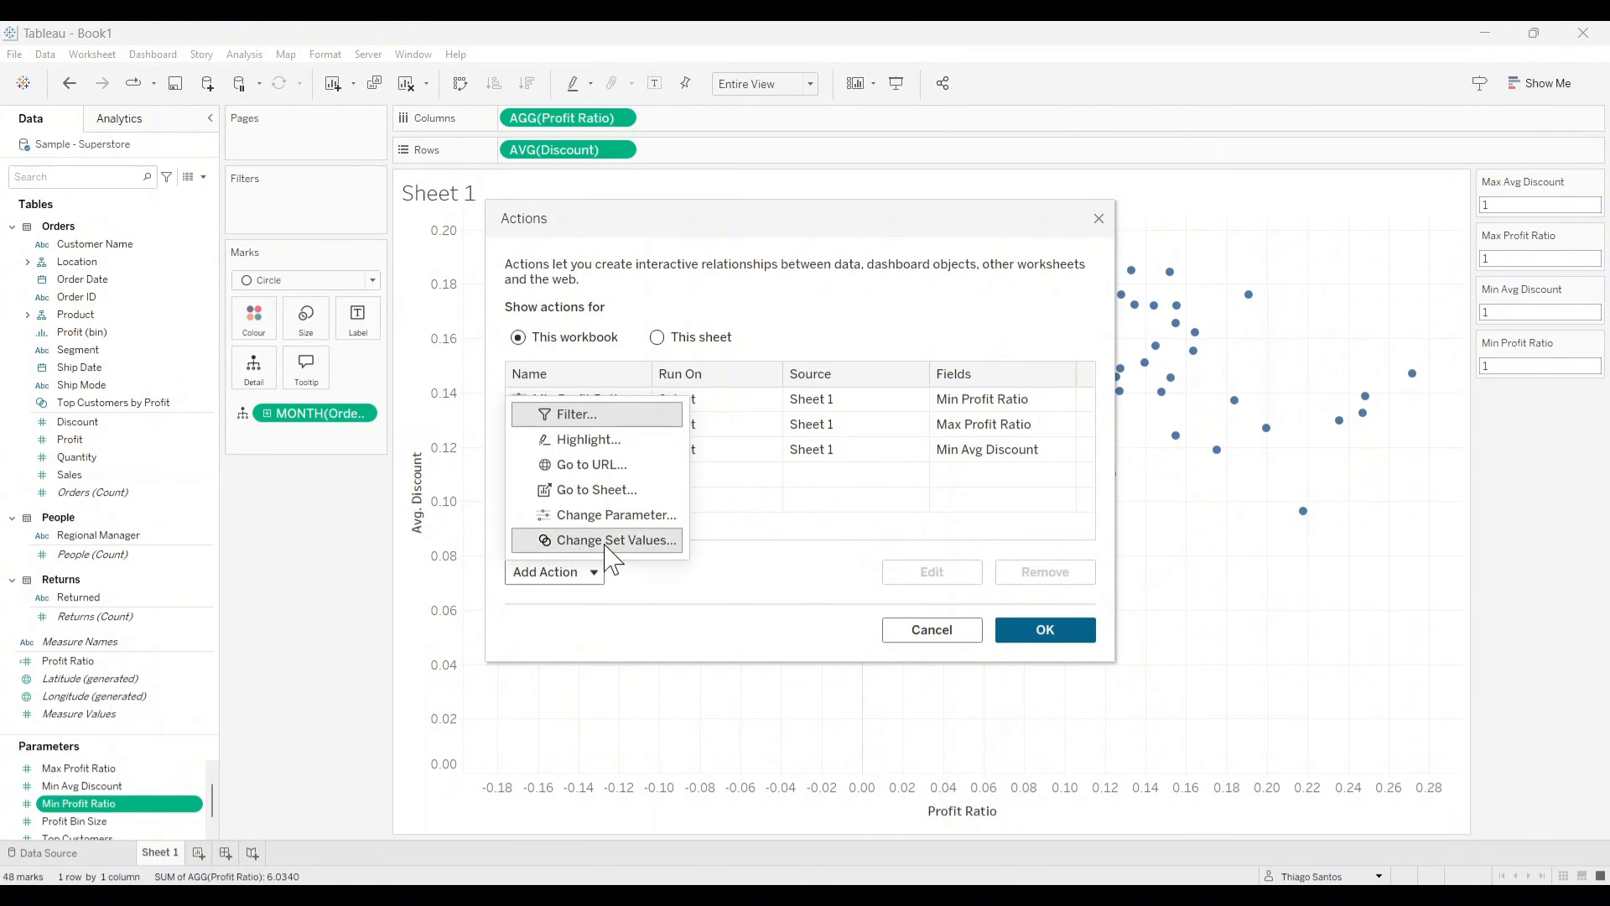
click(612, 516)
text(Max Avg Discou)
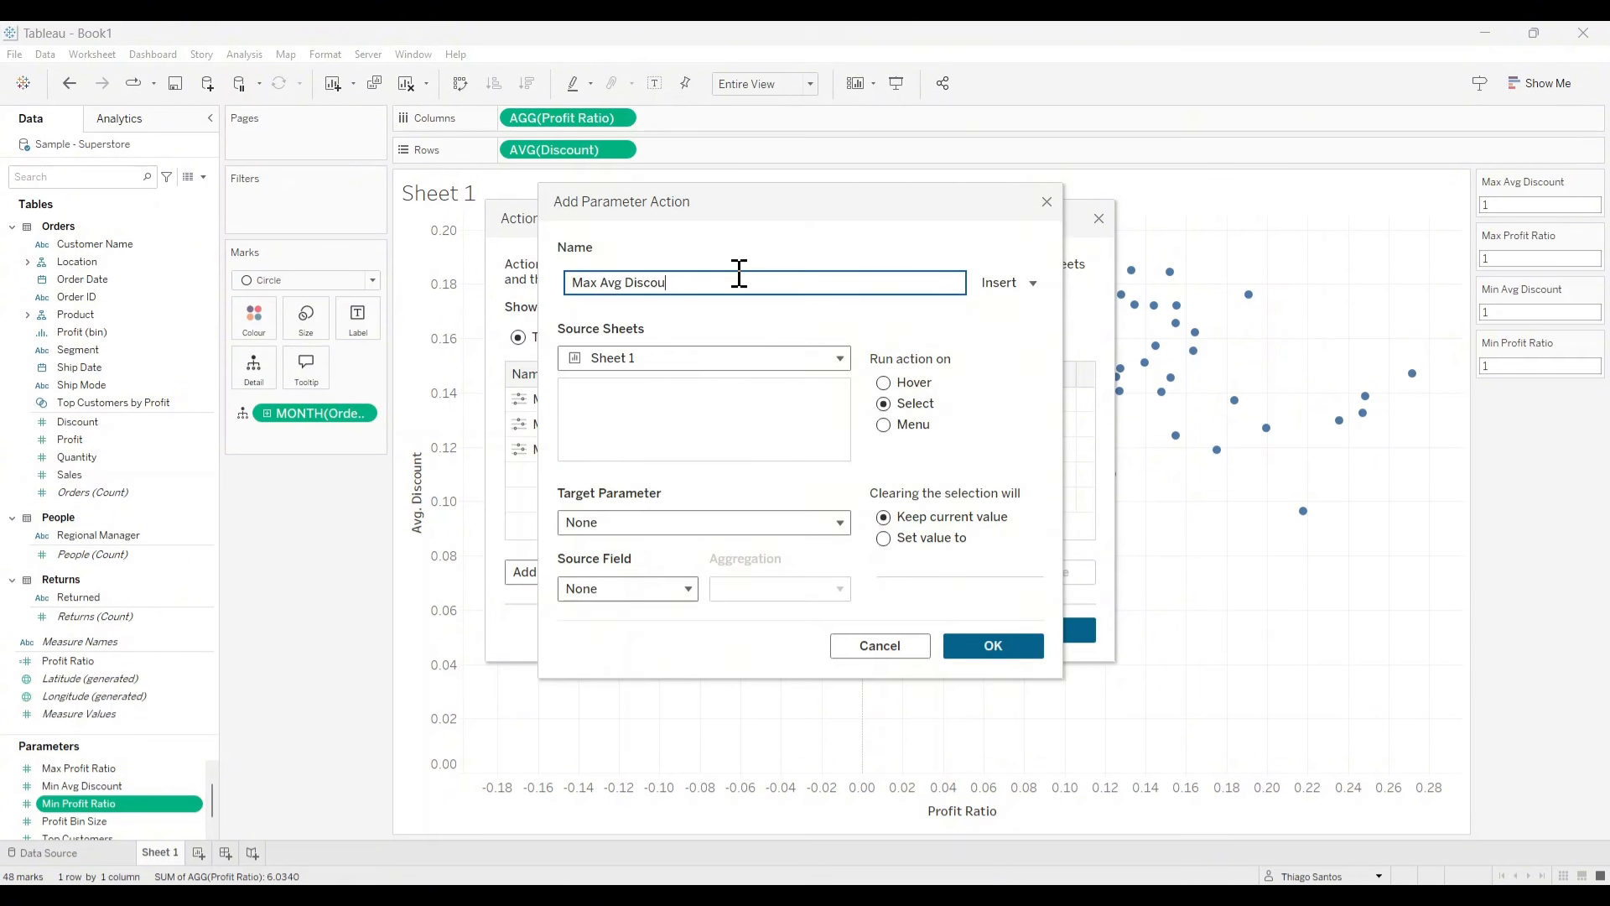
text(nt)
click(772, 524)
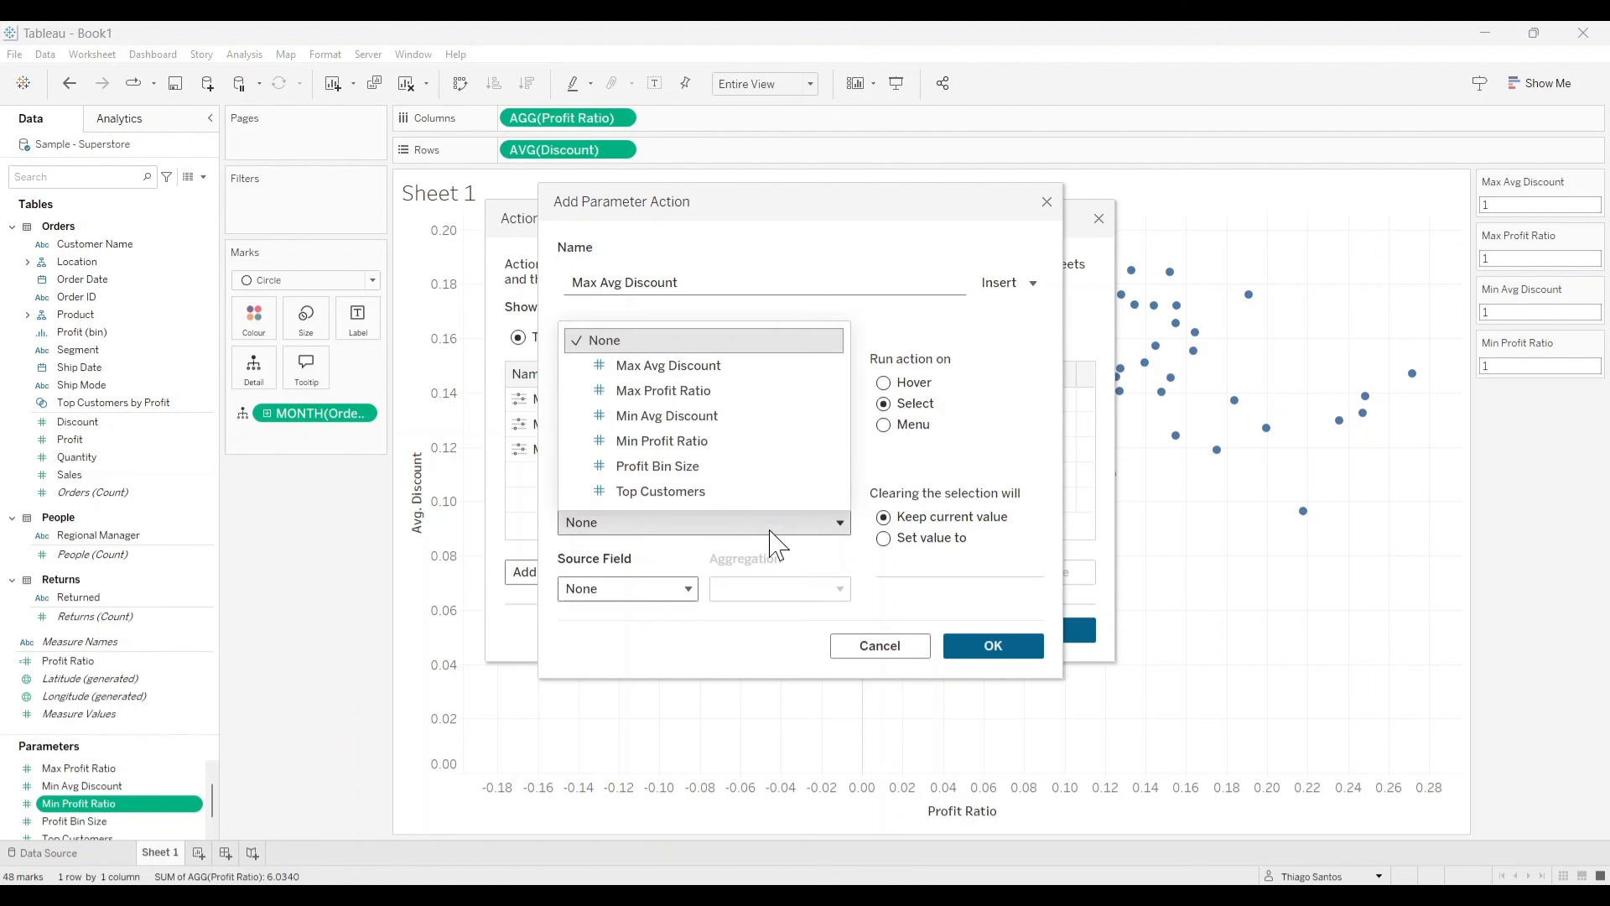
click(749, 369)
Set the Max Avg Discount action's source field to AVG(Discount) with Maximum aggregation.
click(690, 589)
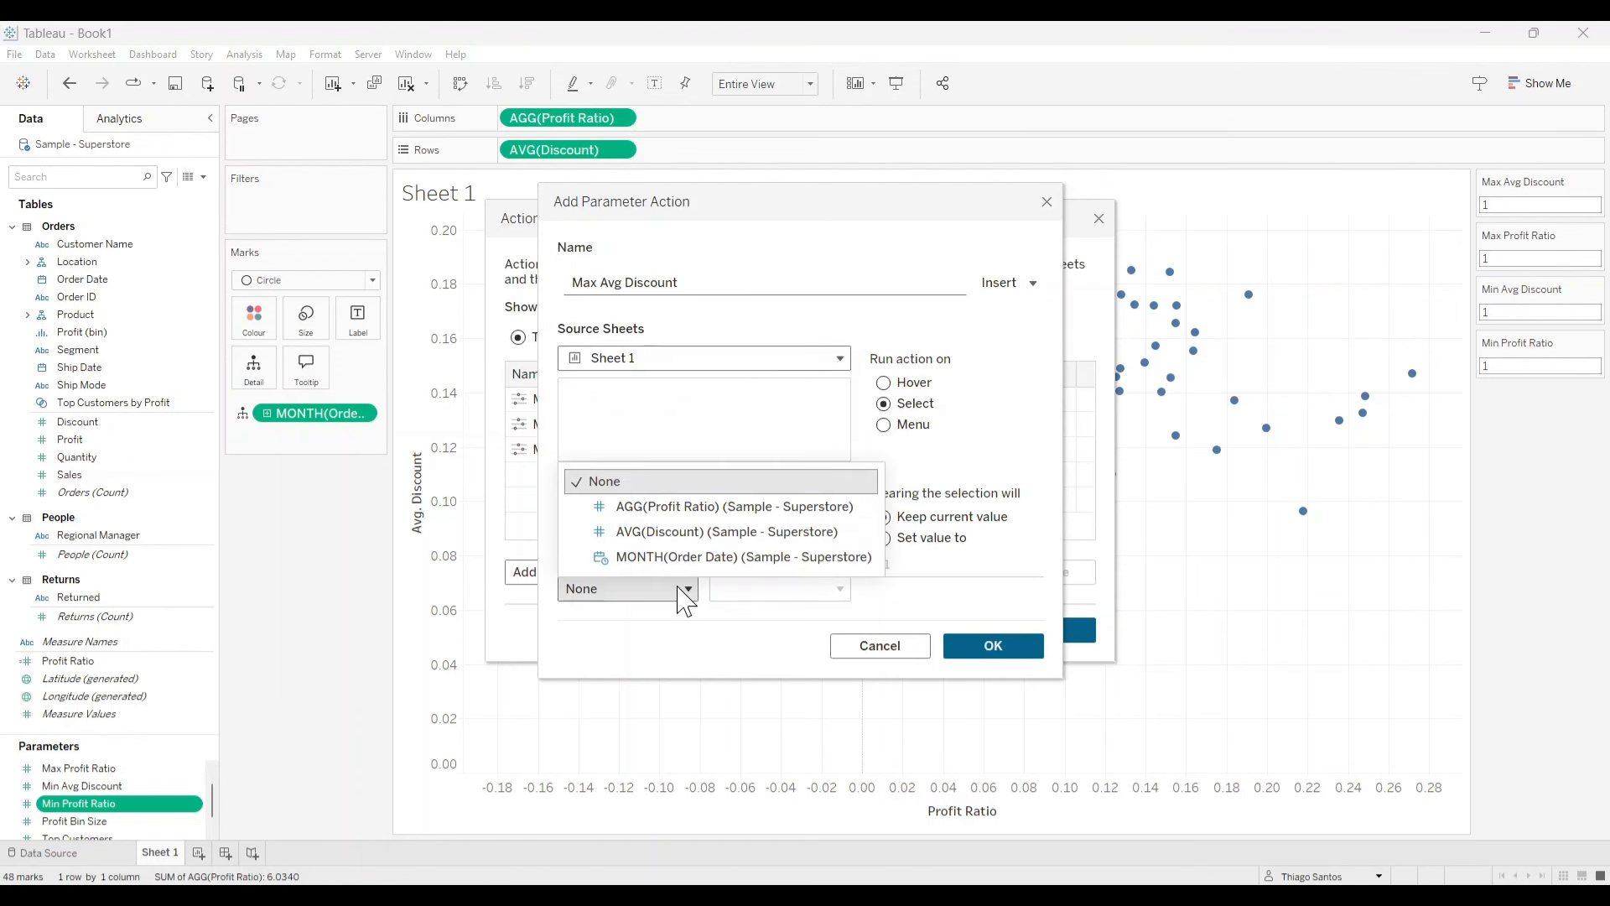
click(864, 534)
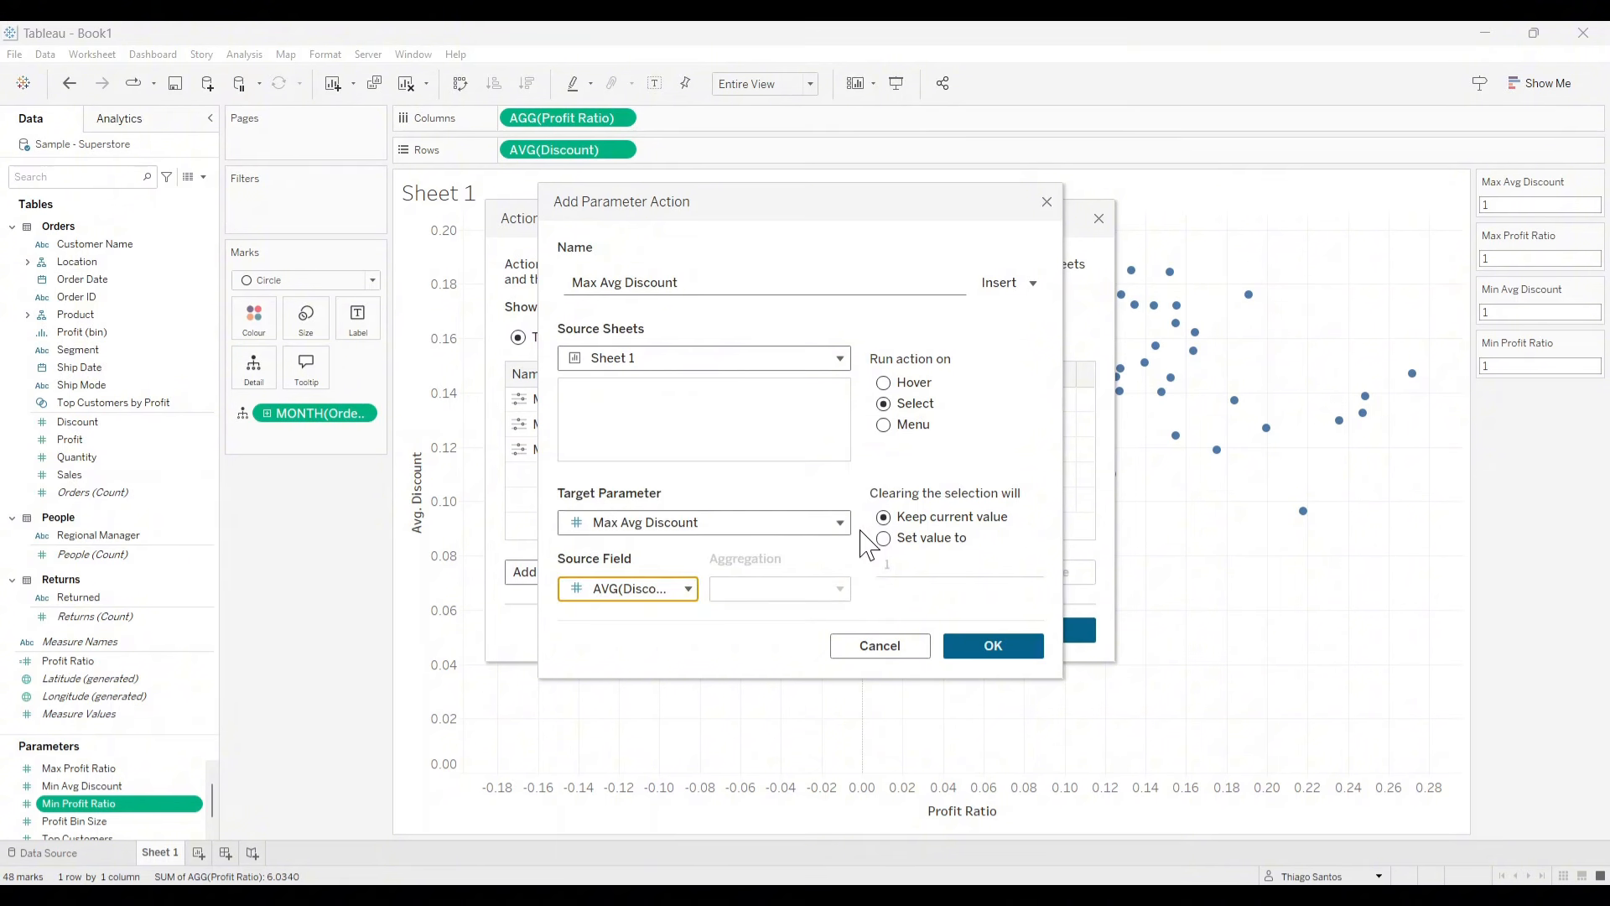
click(832, 594)
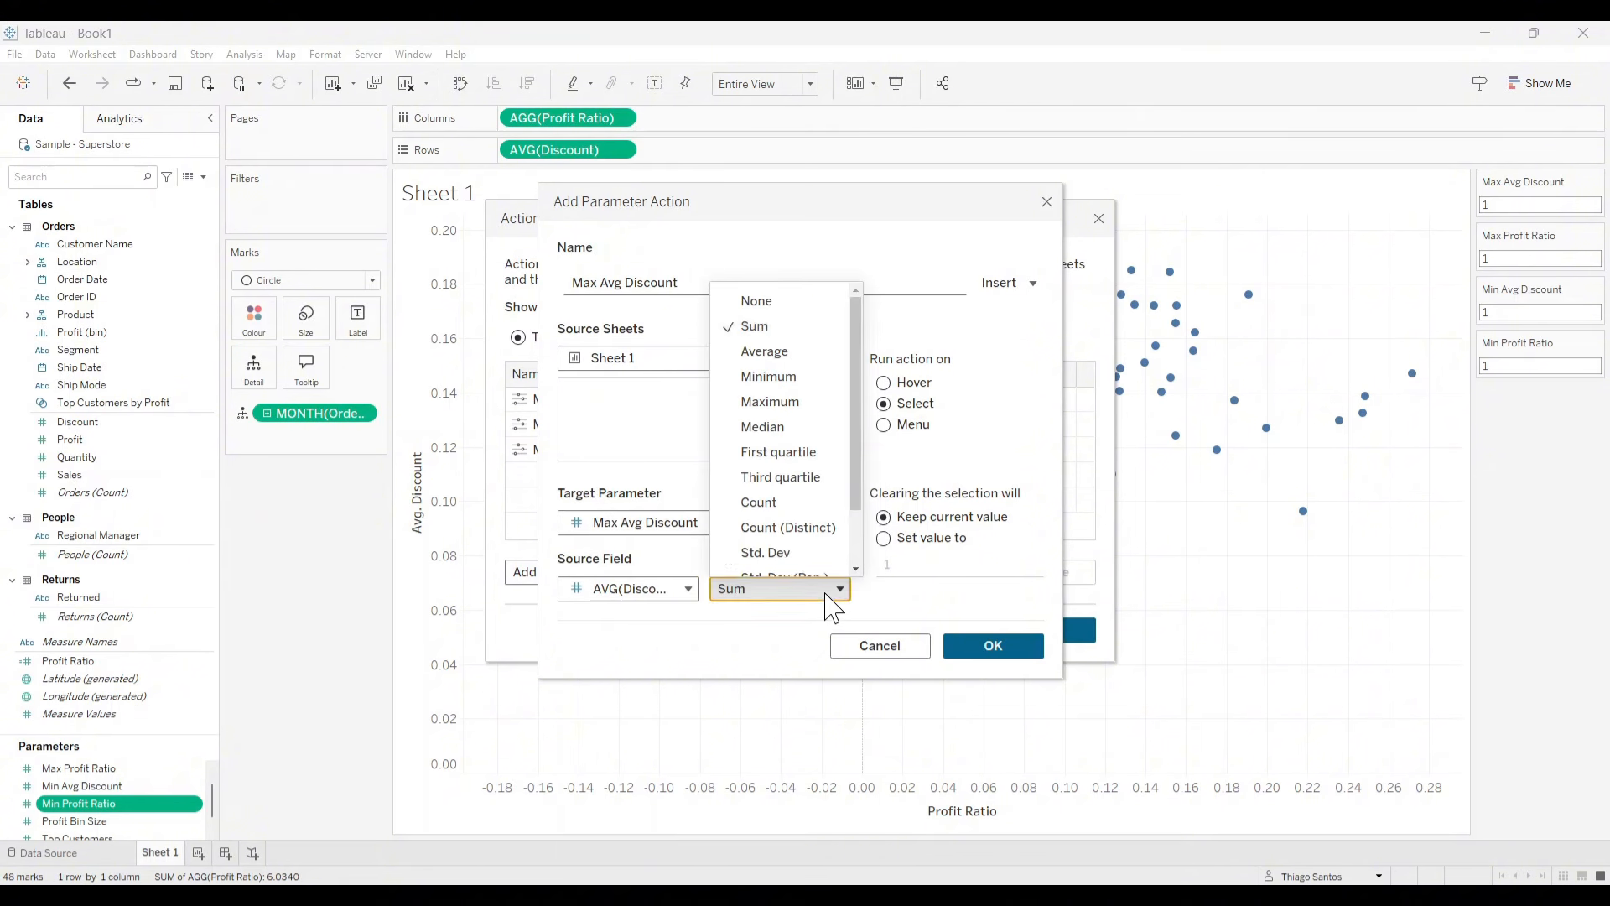
click(818, 405)
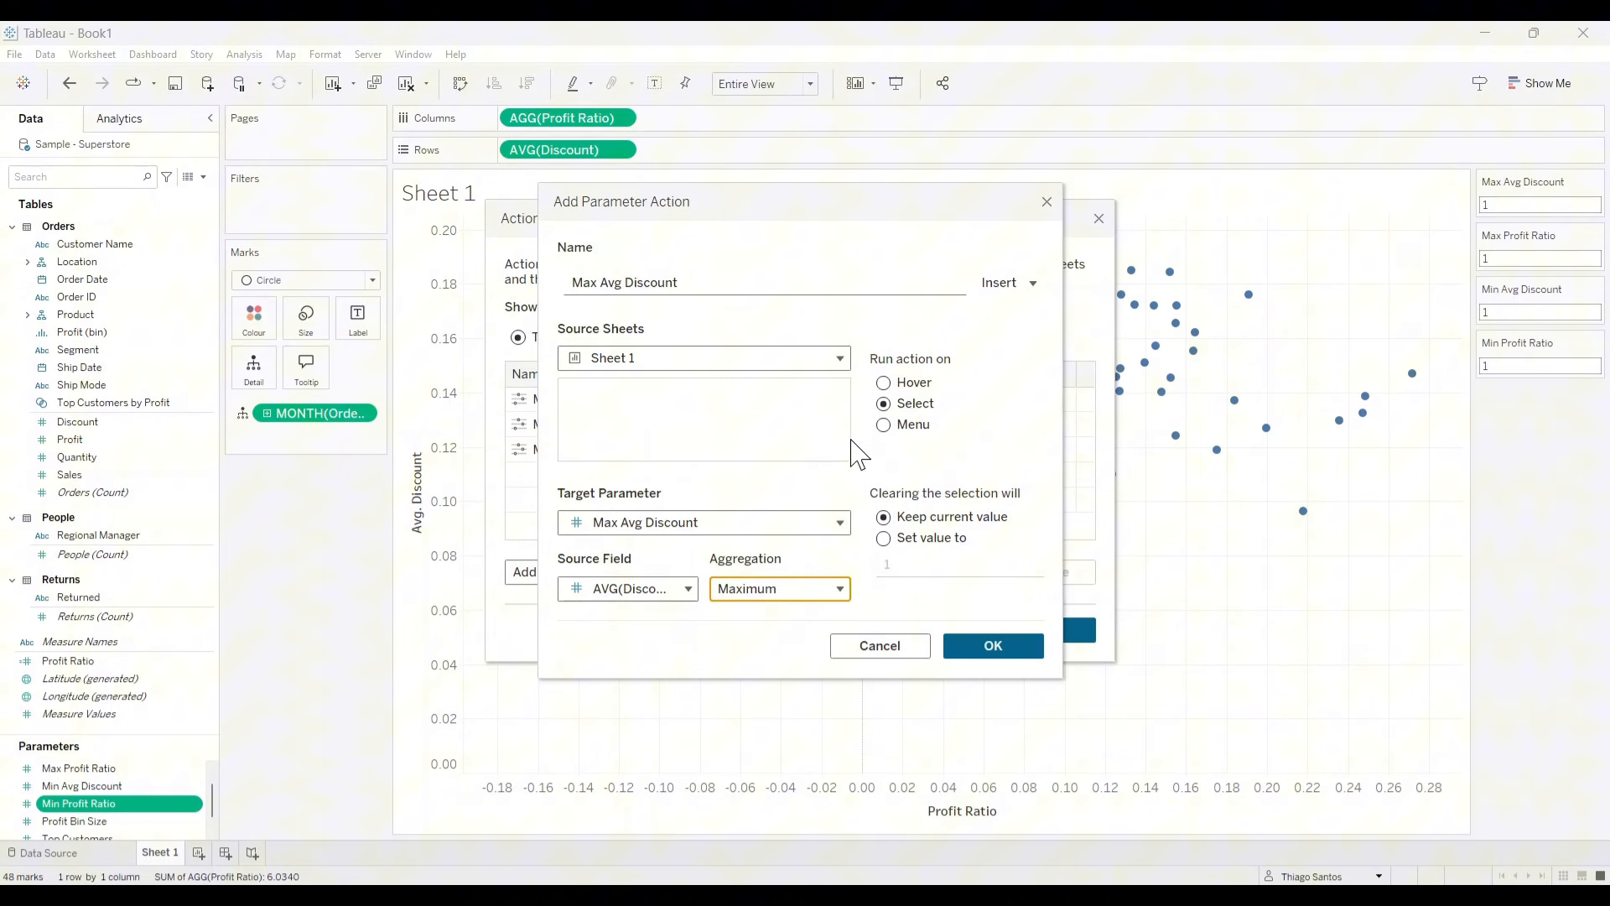
Make clearing the selection set Max Avg Discount to 0.2, then save the action and close the actions list.
click(883, 537)
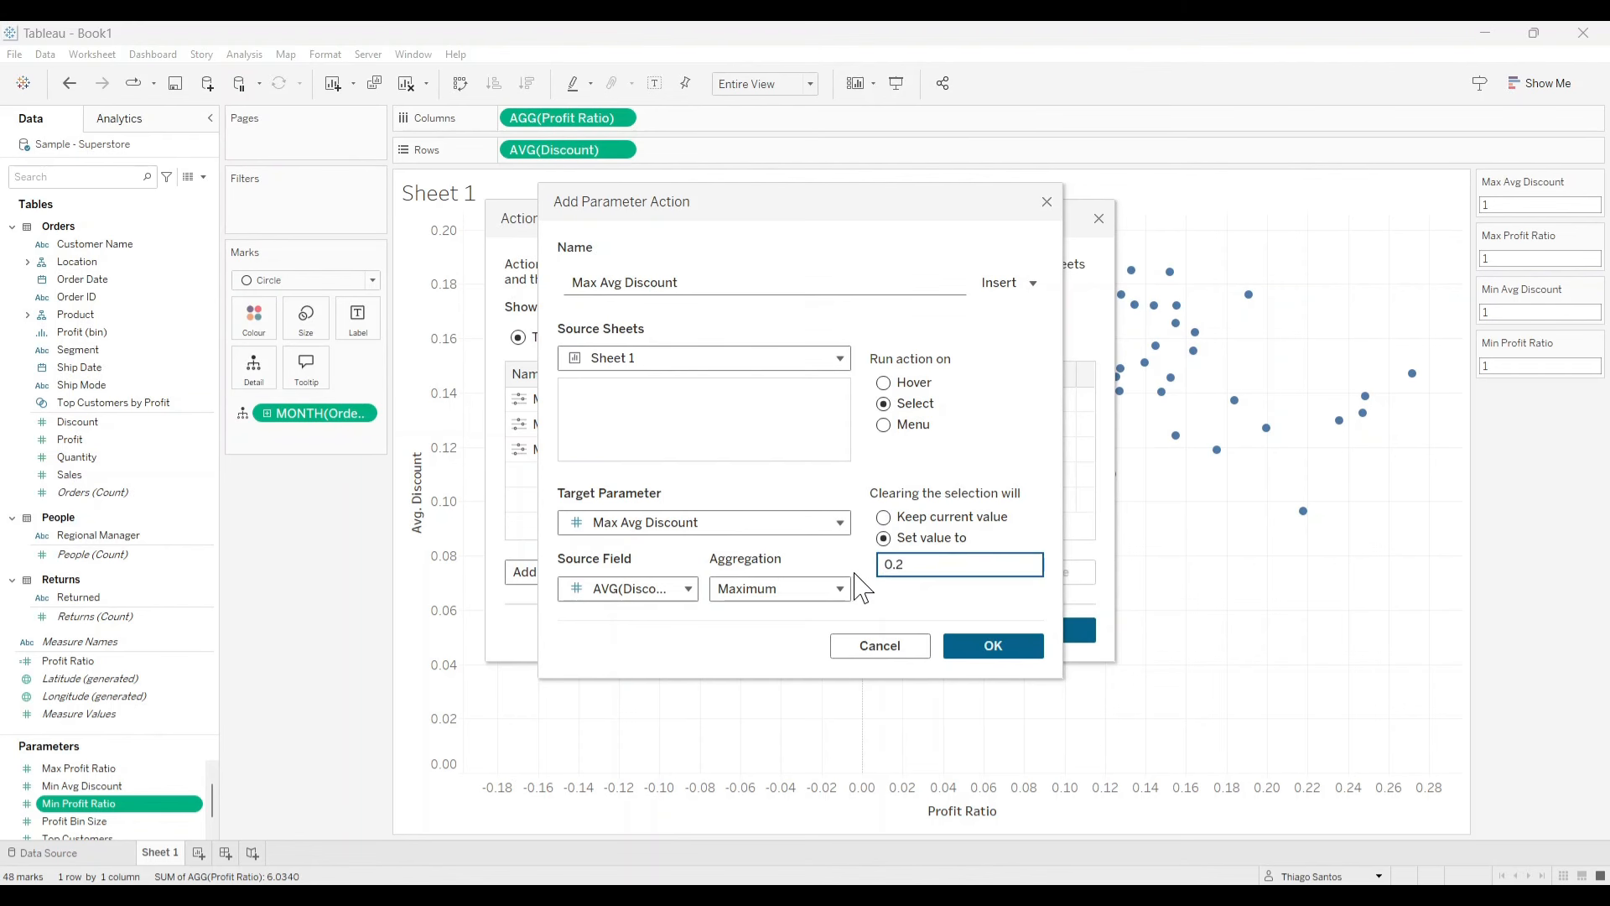
click(989, 645)
click(1052, 637)
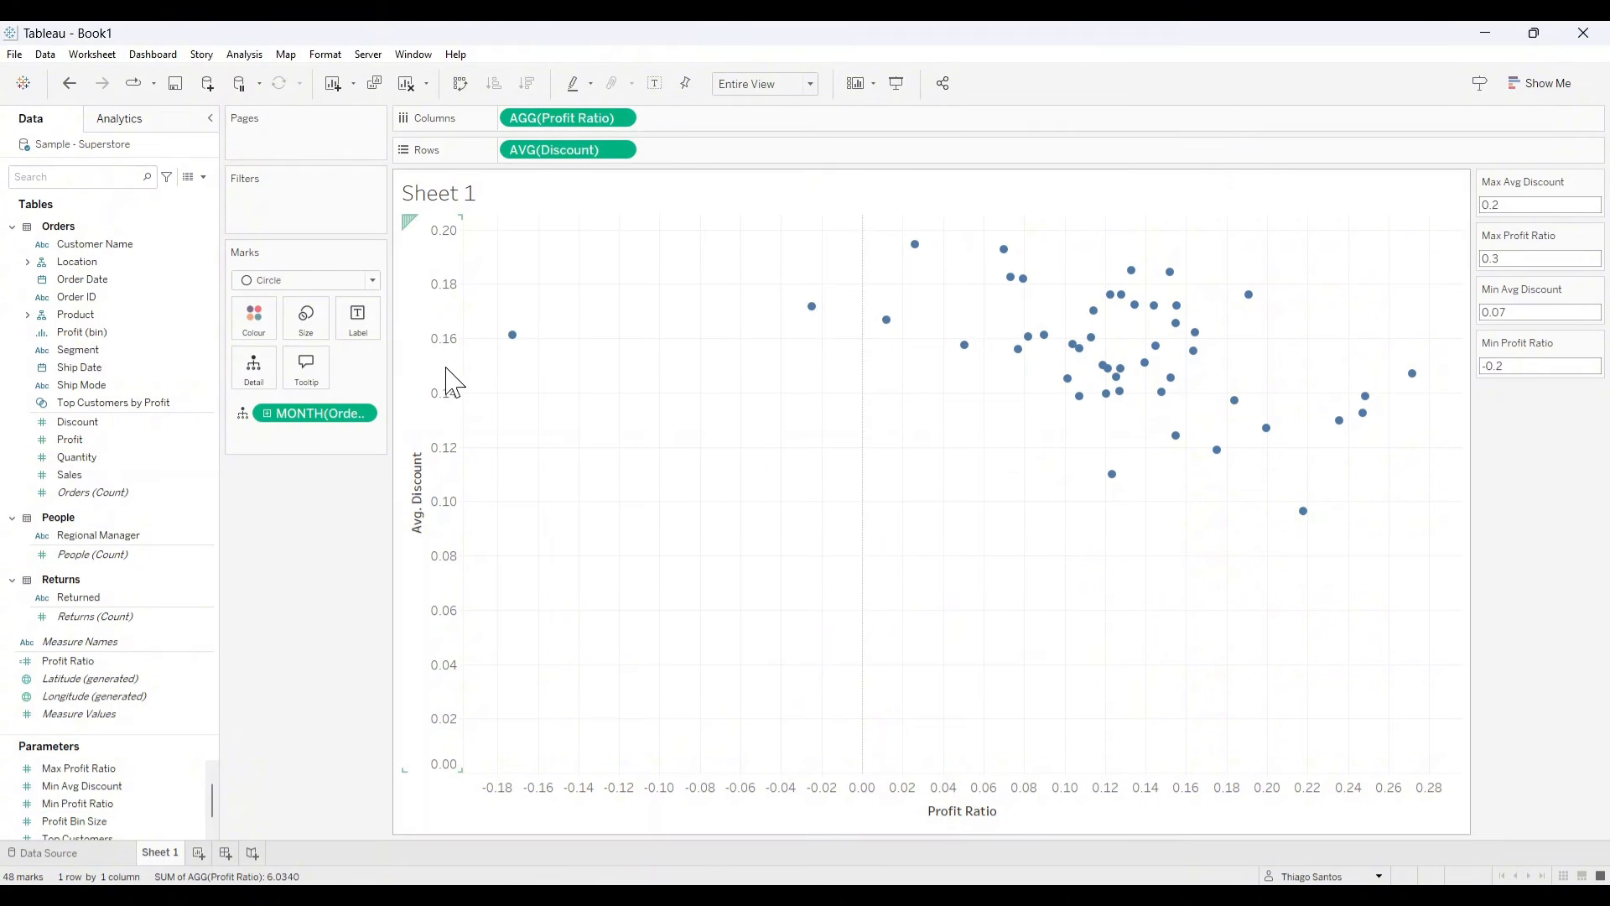
click(419, 436)
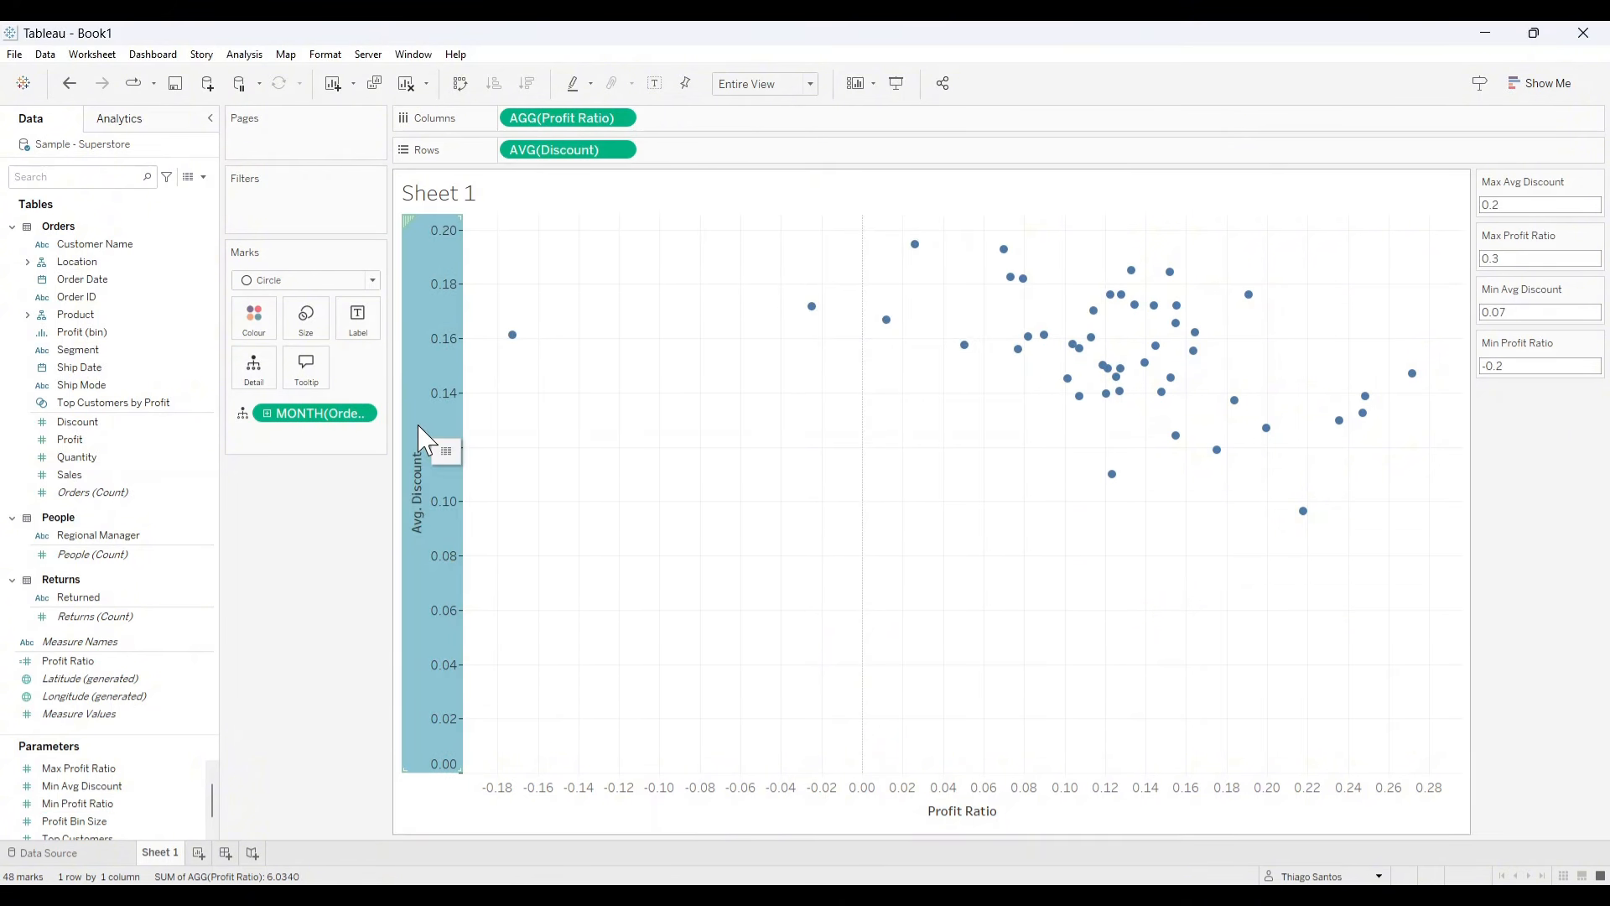
click(718, 807)
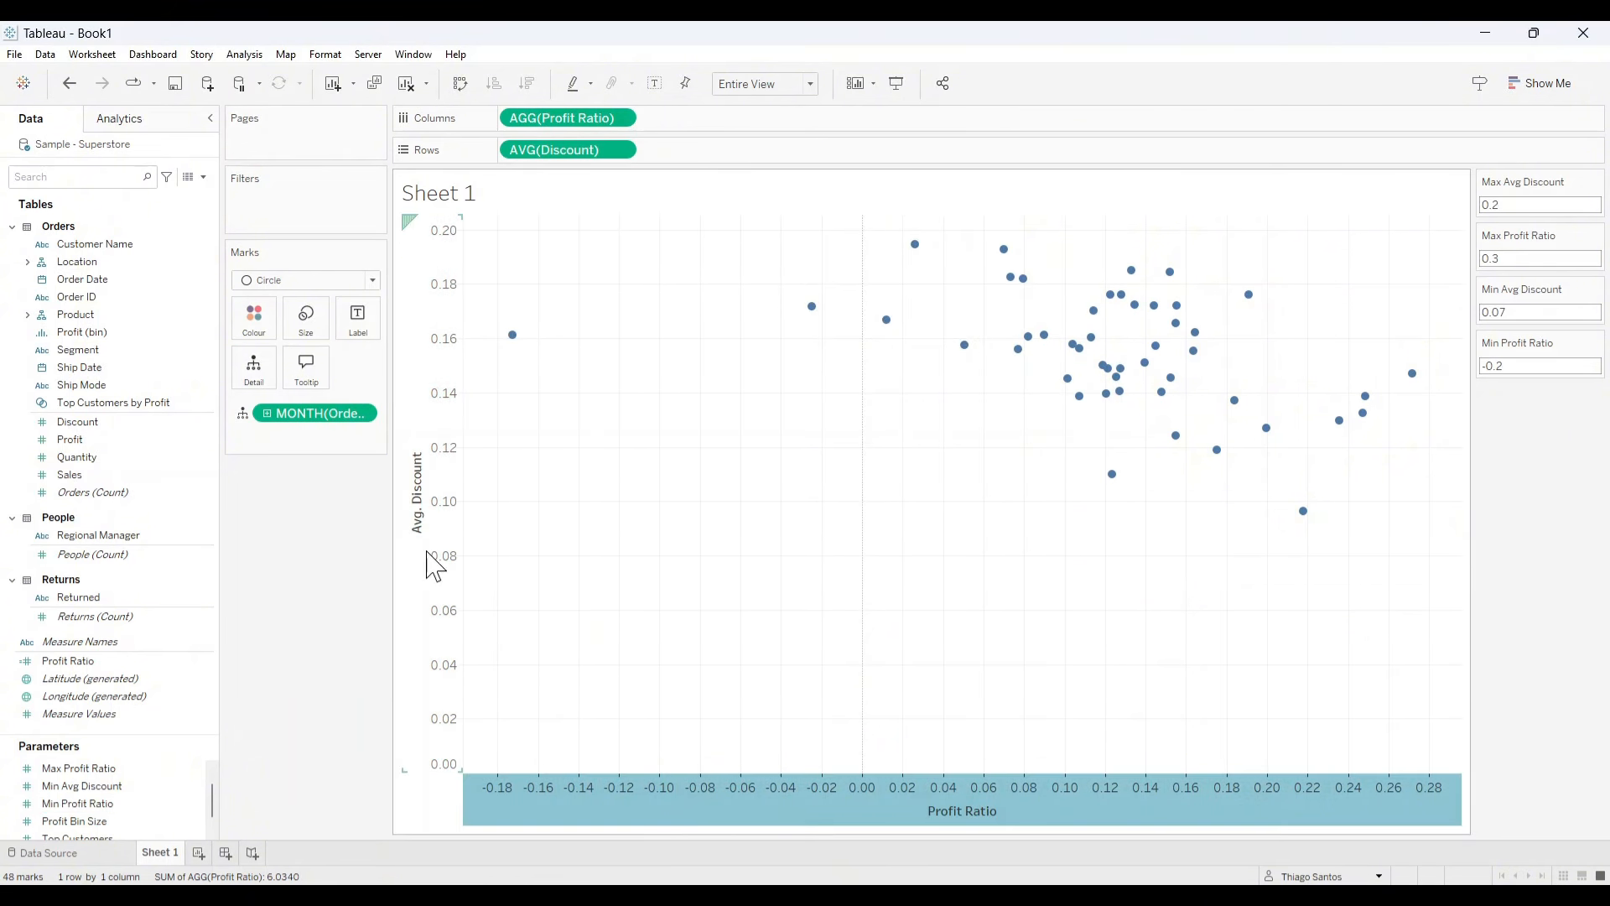
click(438, 414)
click(339, 589)
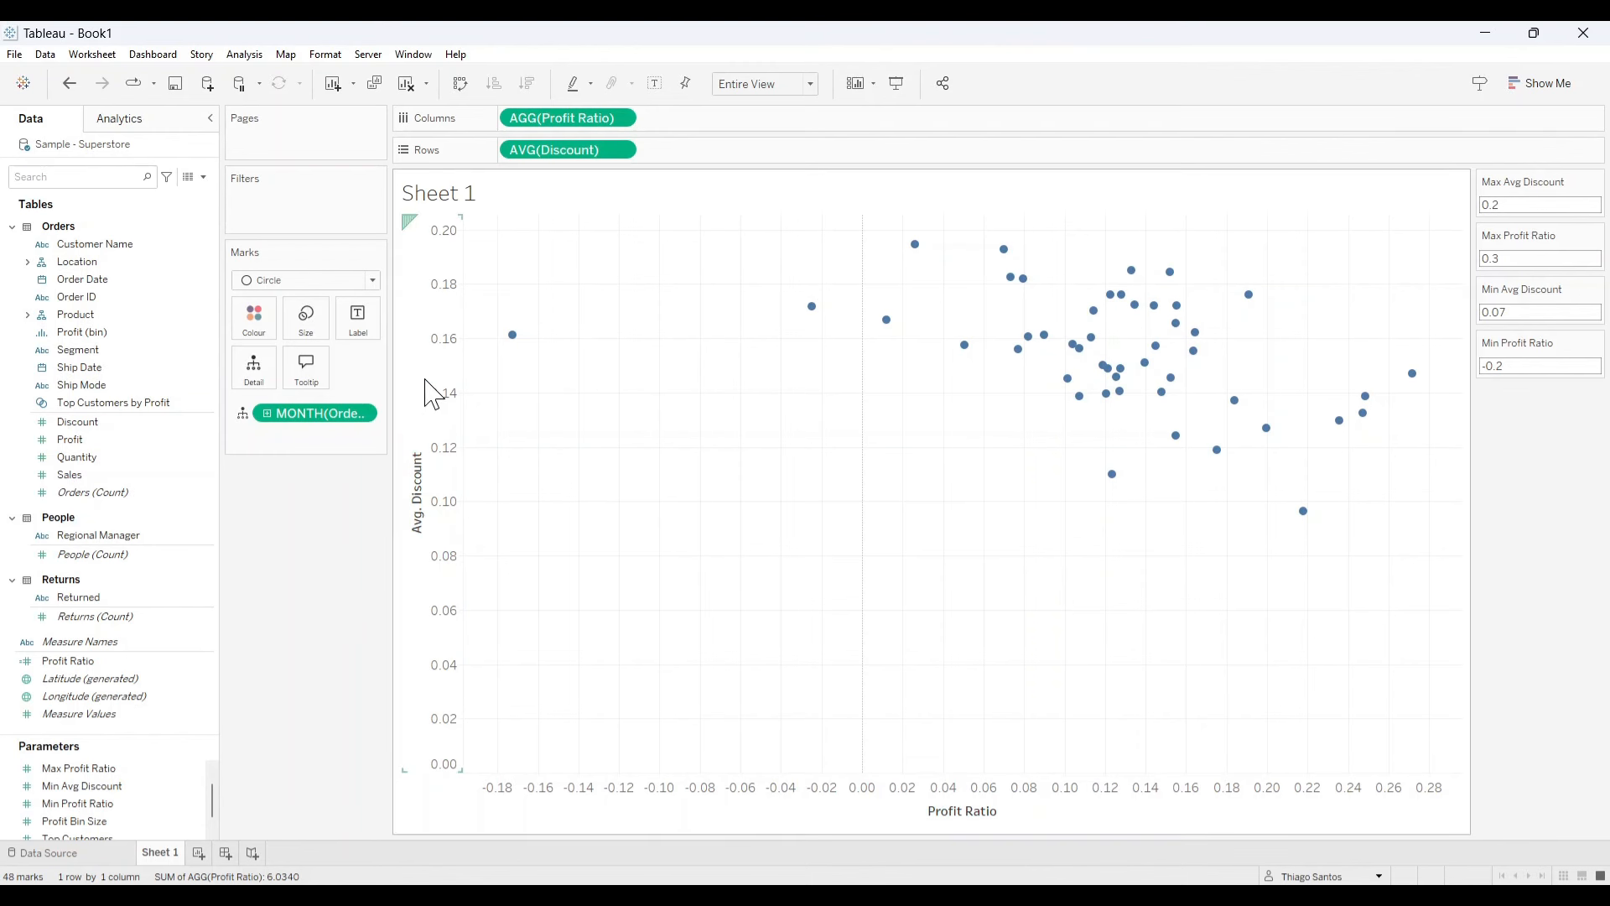
Give the Avg. Discount axis a custom range starting at the Min Avg Discount parameter and ending at Max Avg Discount.
double_click(457, 350)
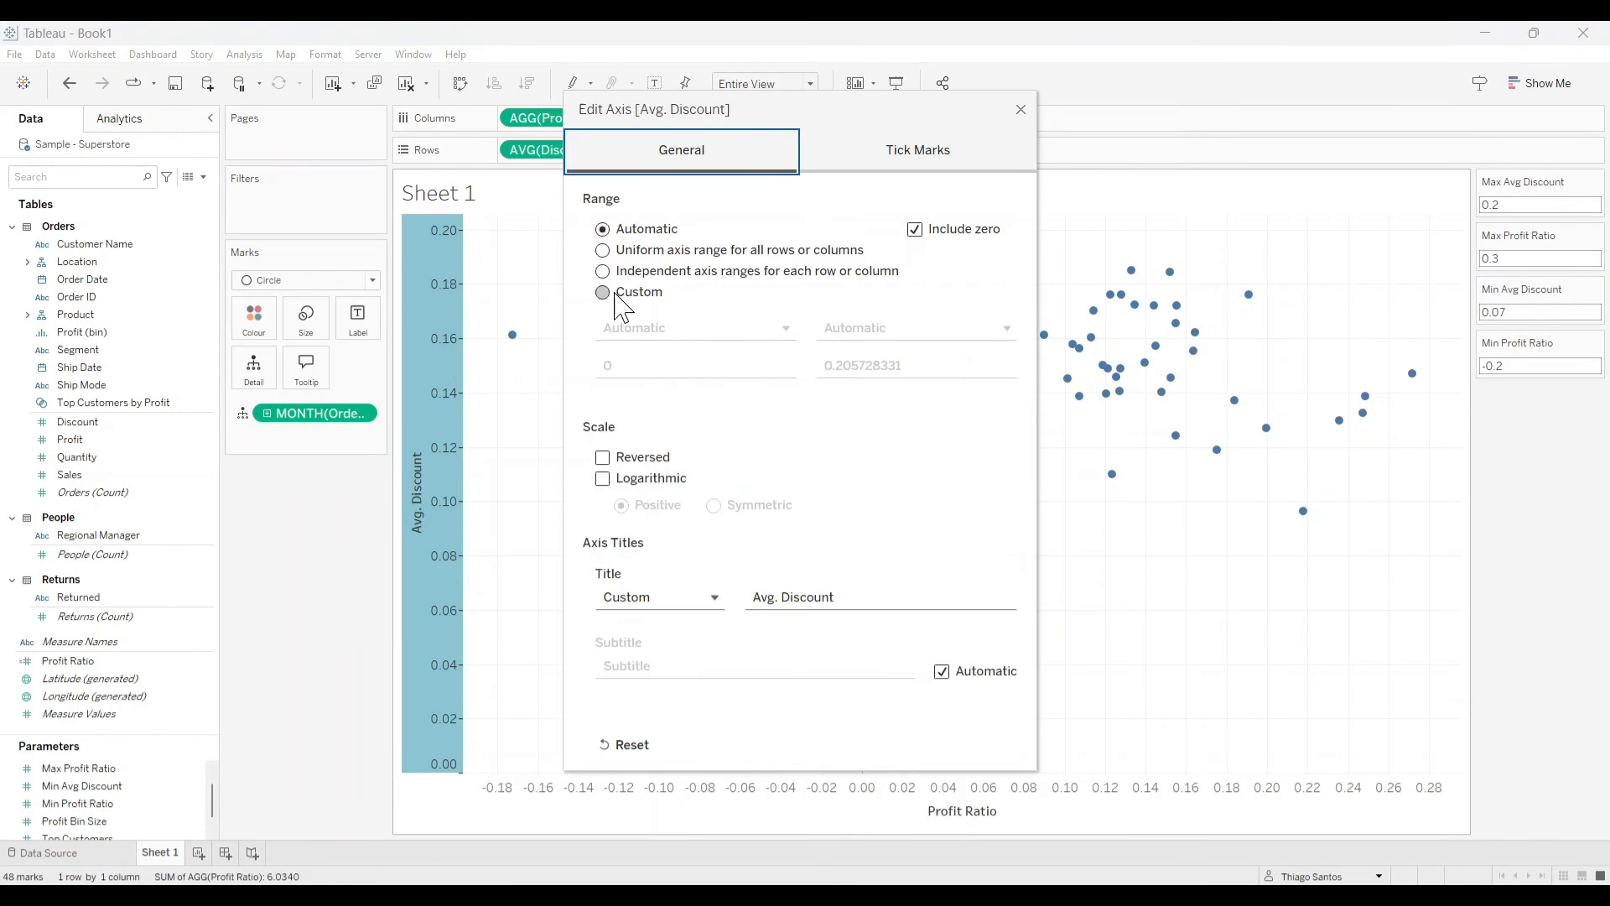
click(604, 292)
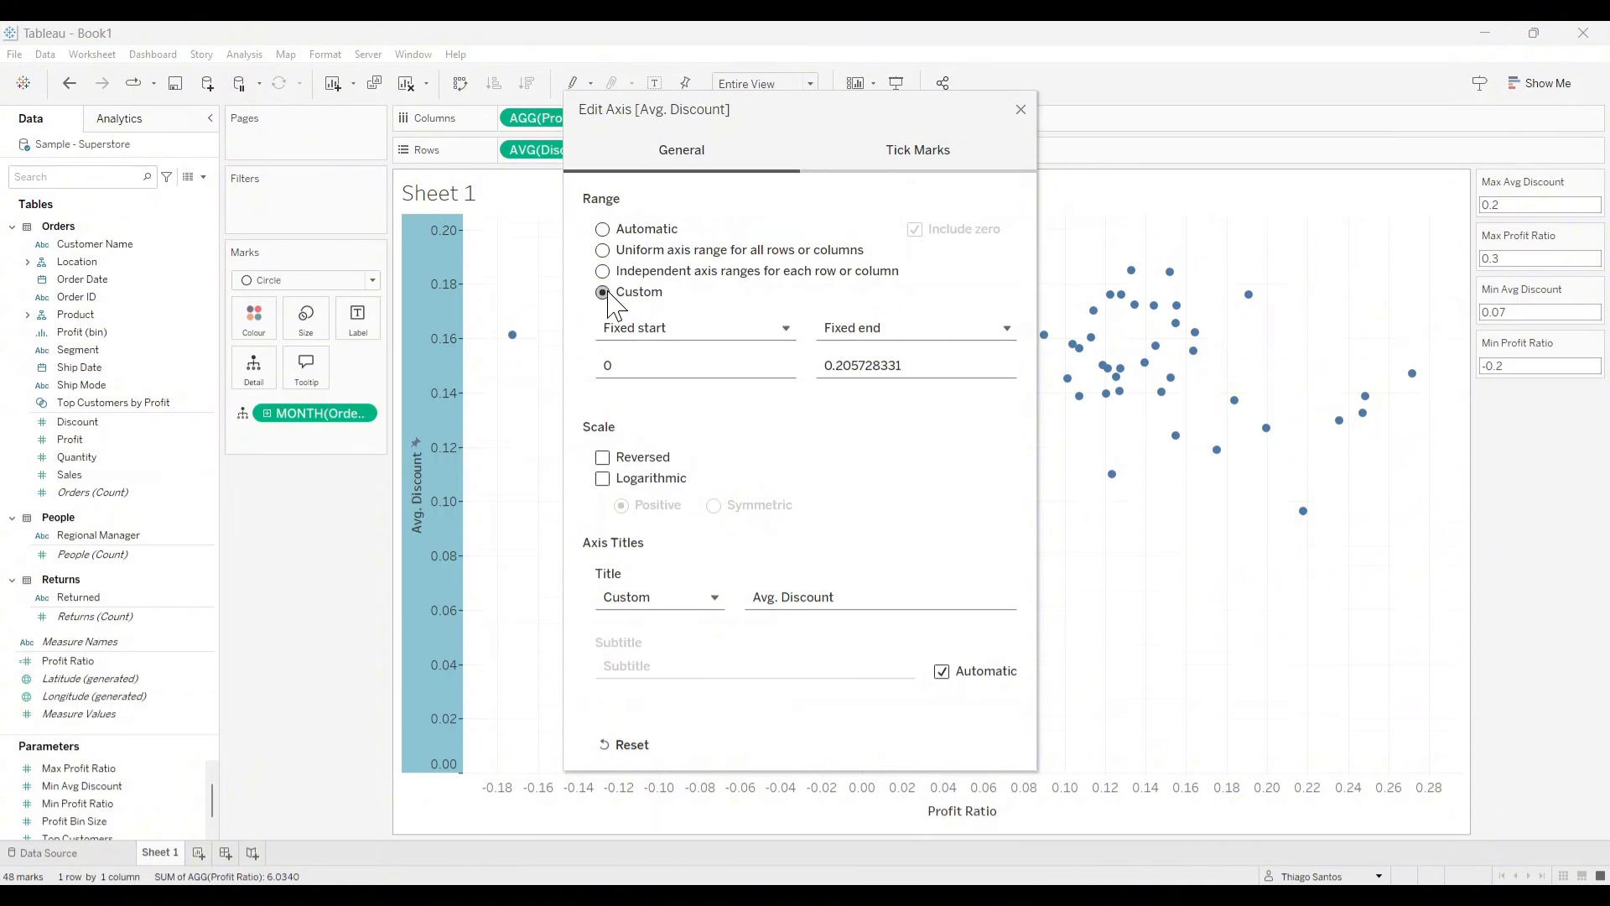
click(786, 329)
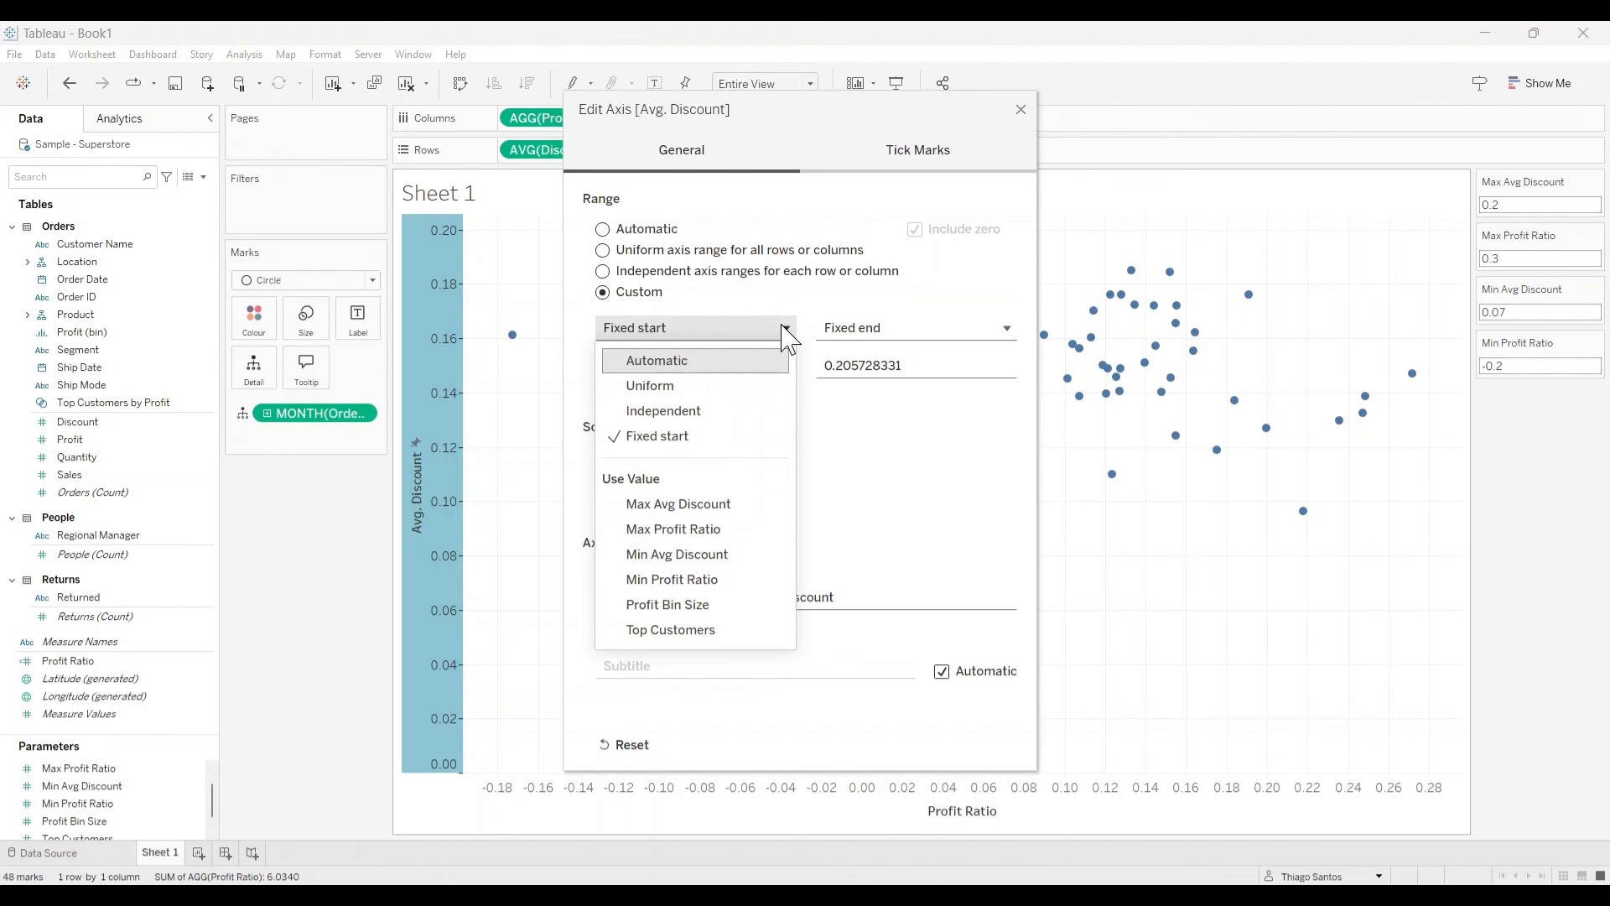
click(740, 557)
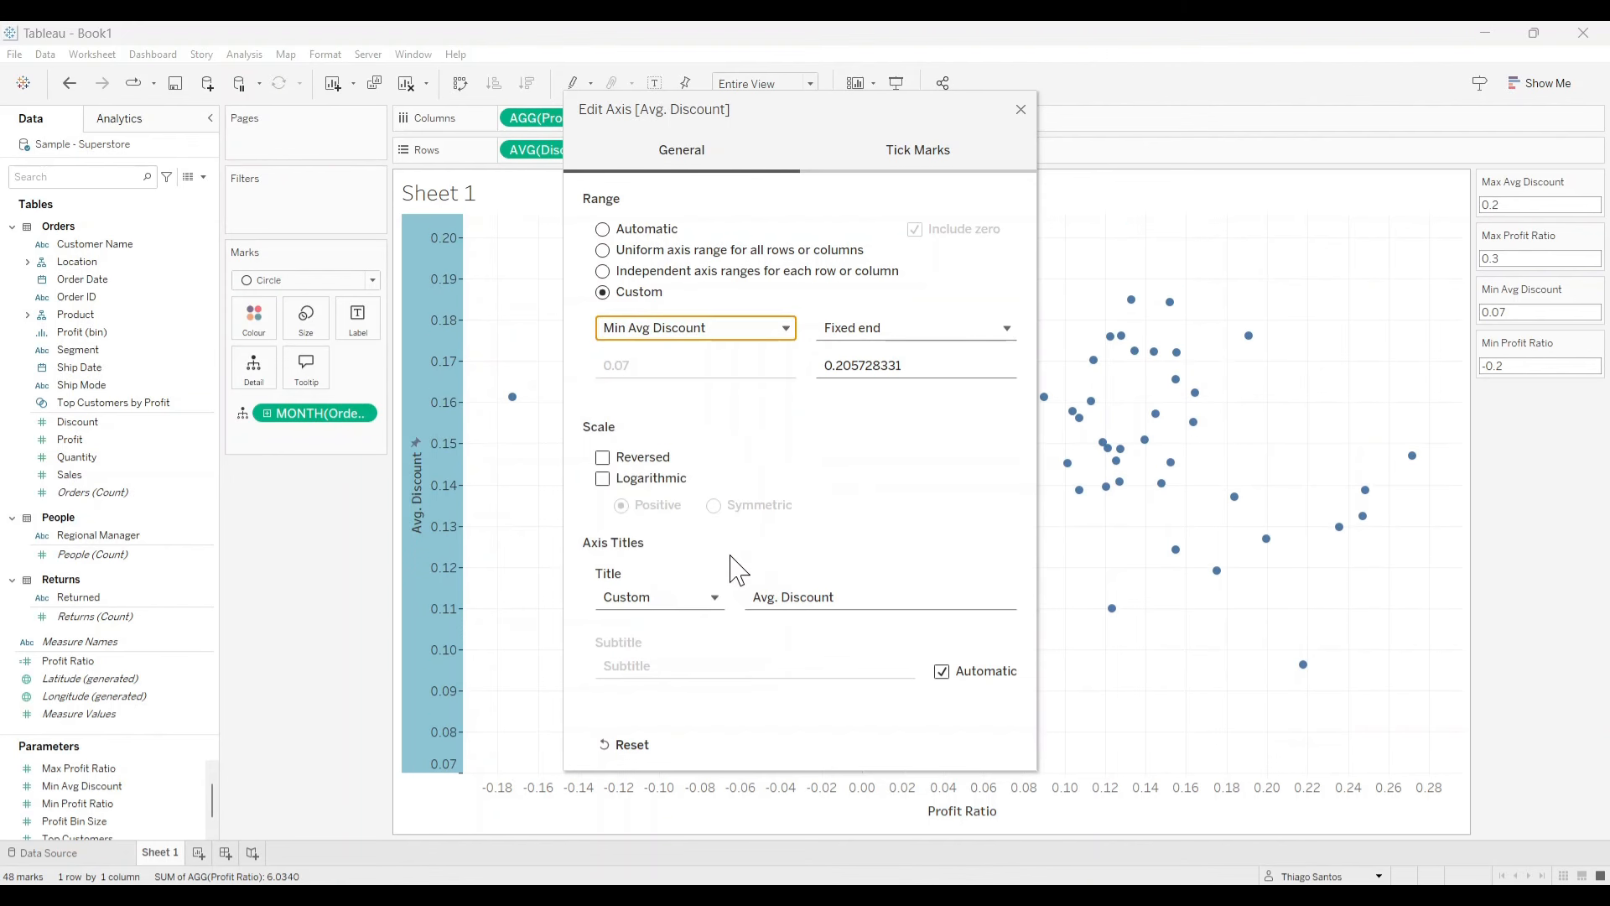
click(1003, 329)
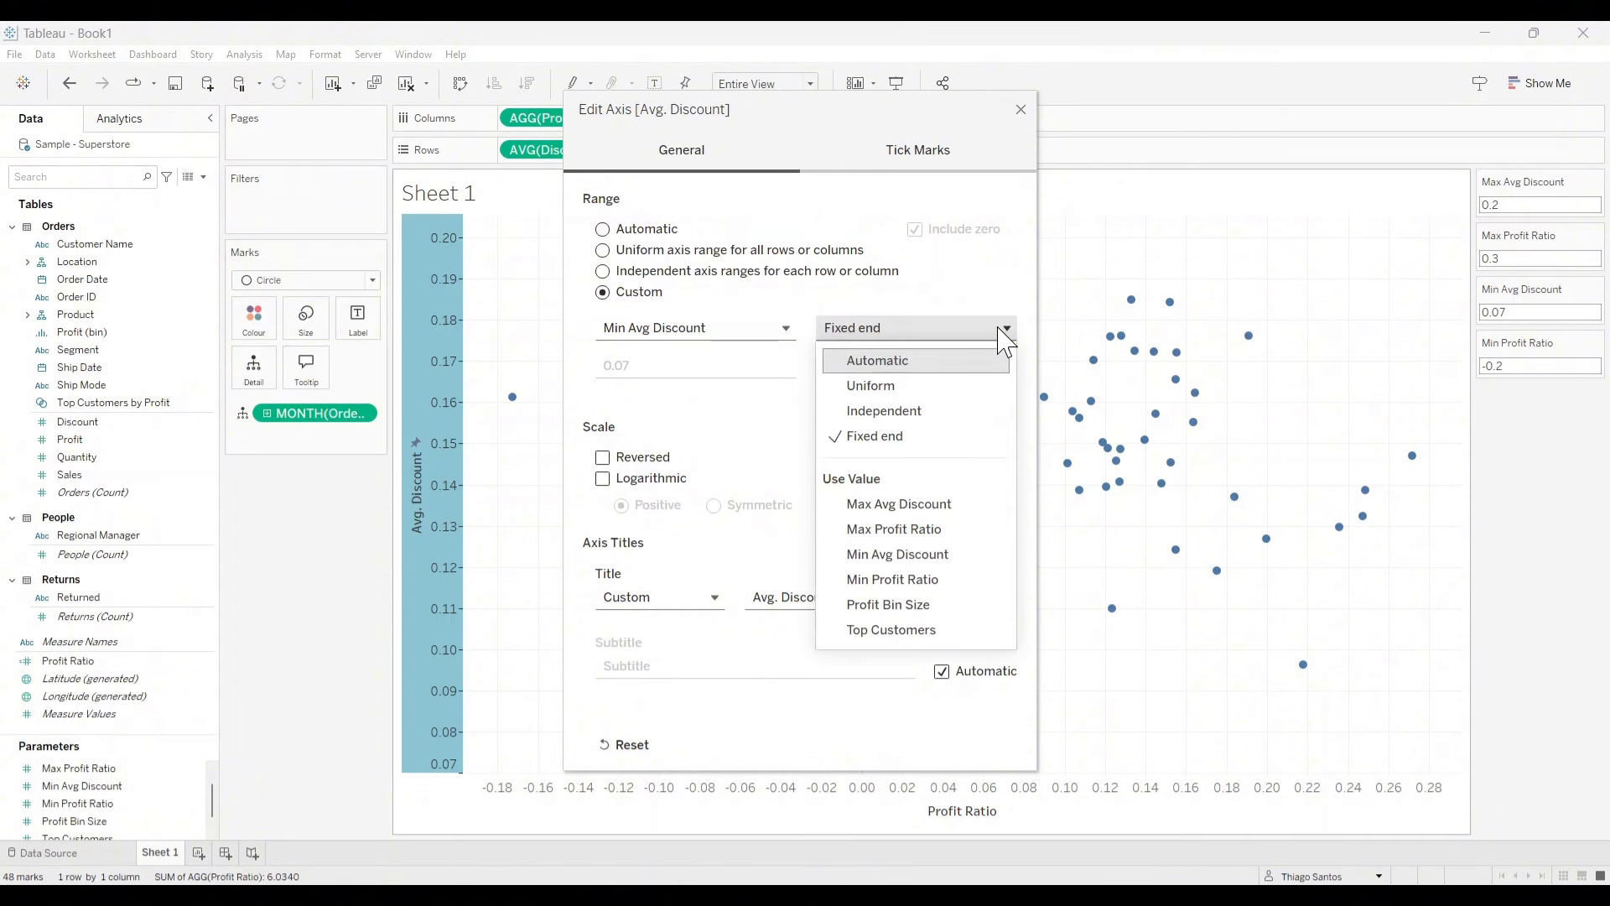
click(969, 505)
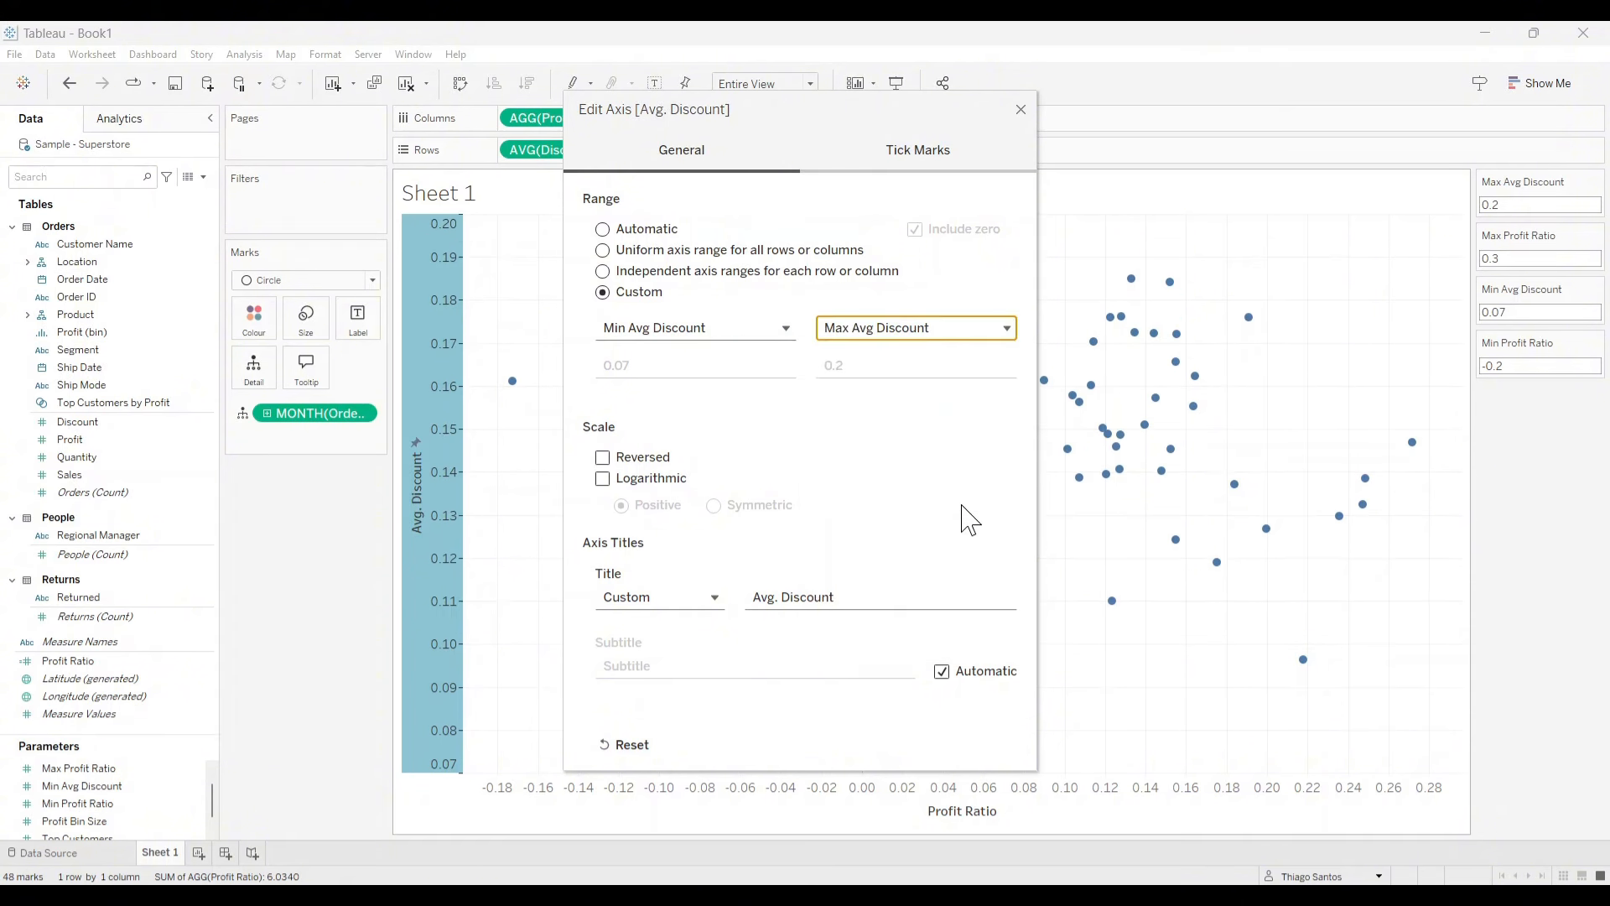
click(1021, 110)
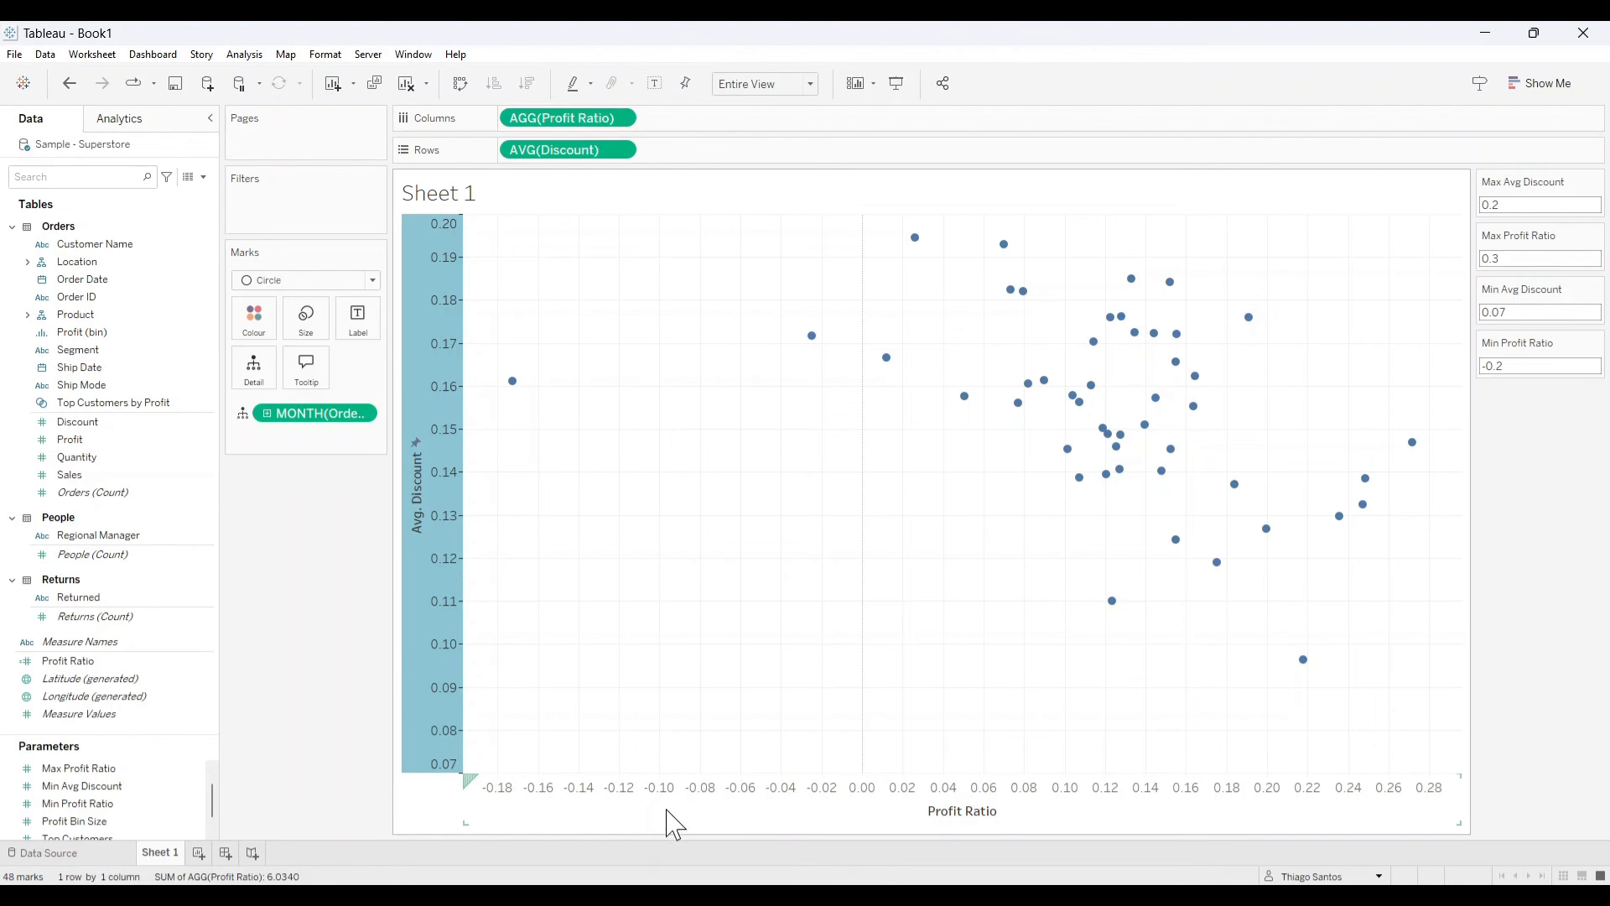
Give the Profit Ratio axis a custom range starting at the Min Profit Ratio parameter and ending at Max Profit Ratio.
click(605, 813)
double_click(612, 824)
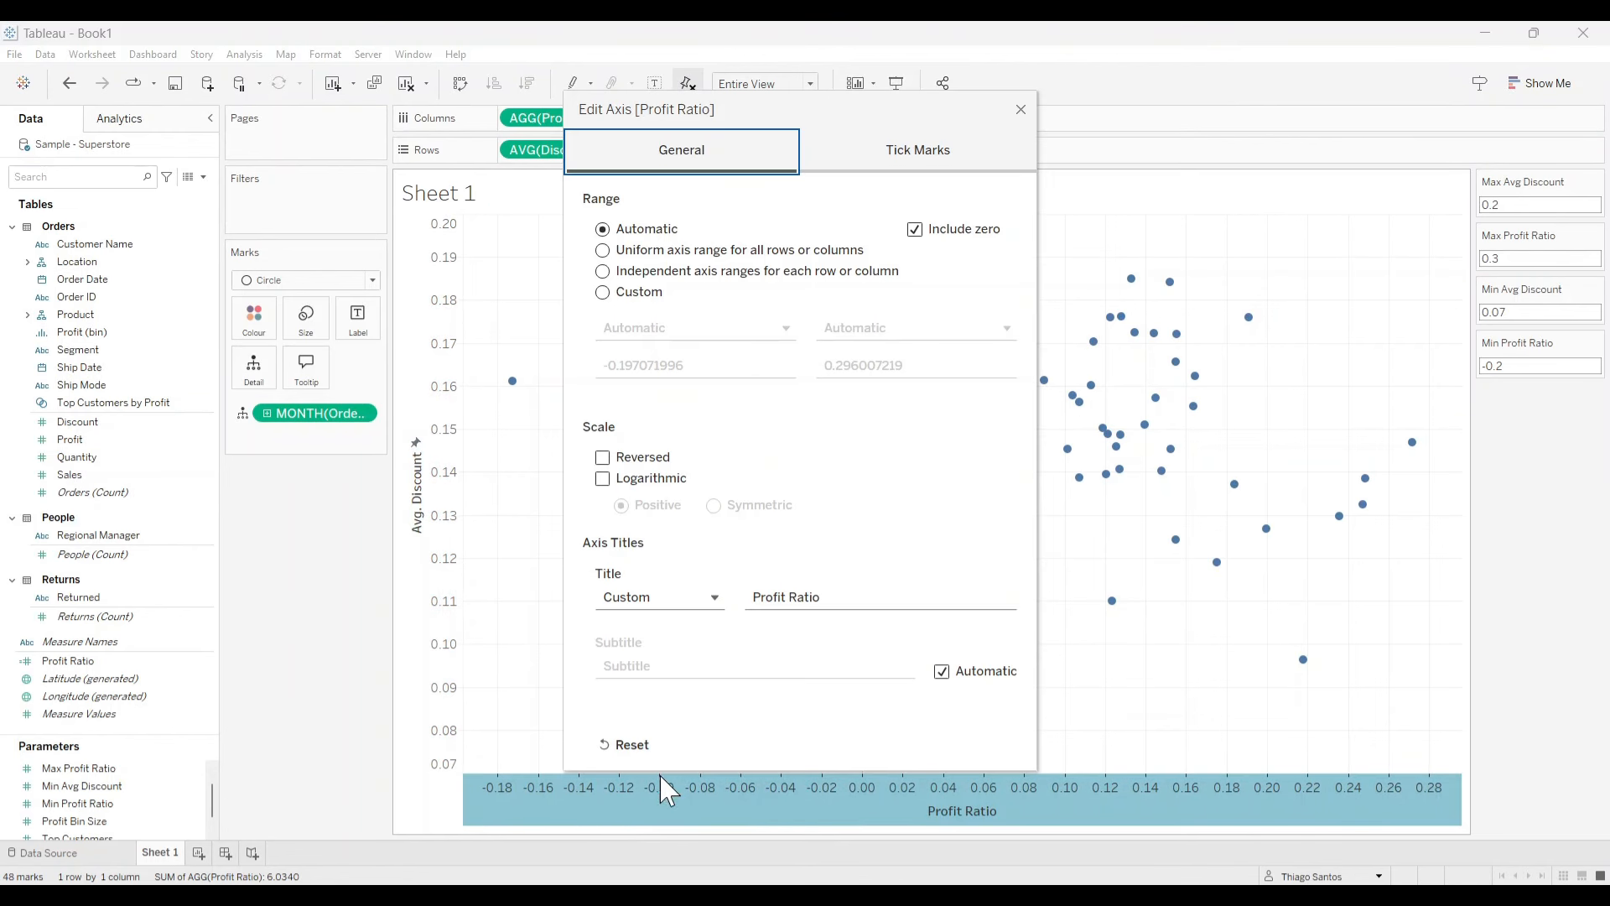
click(603, 293)
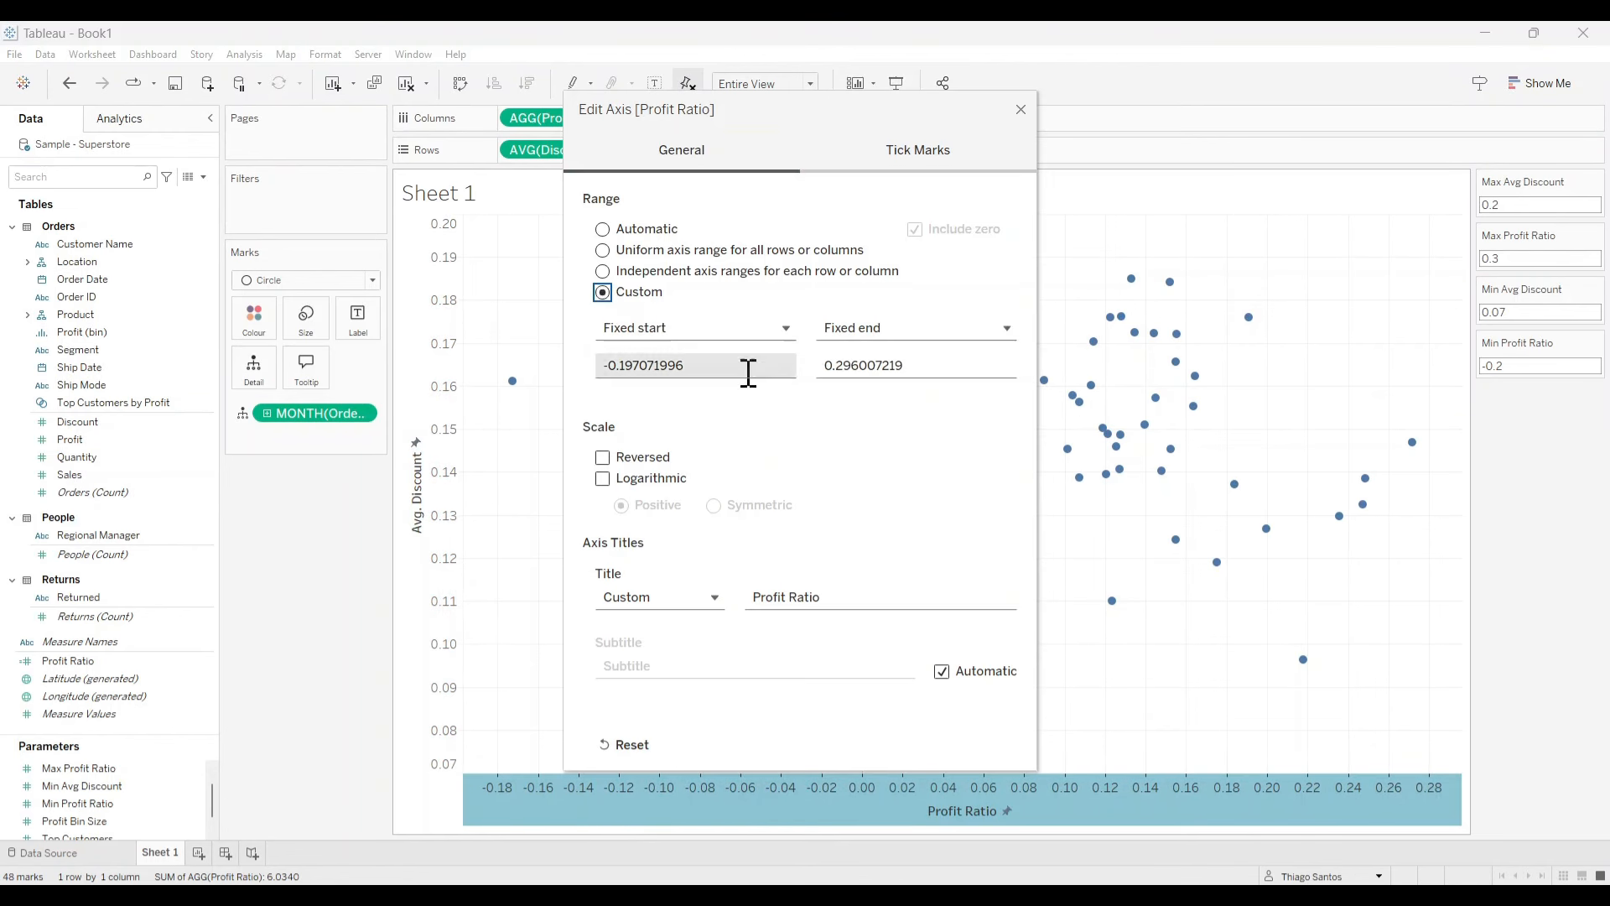
click(787, 328)
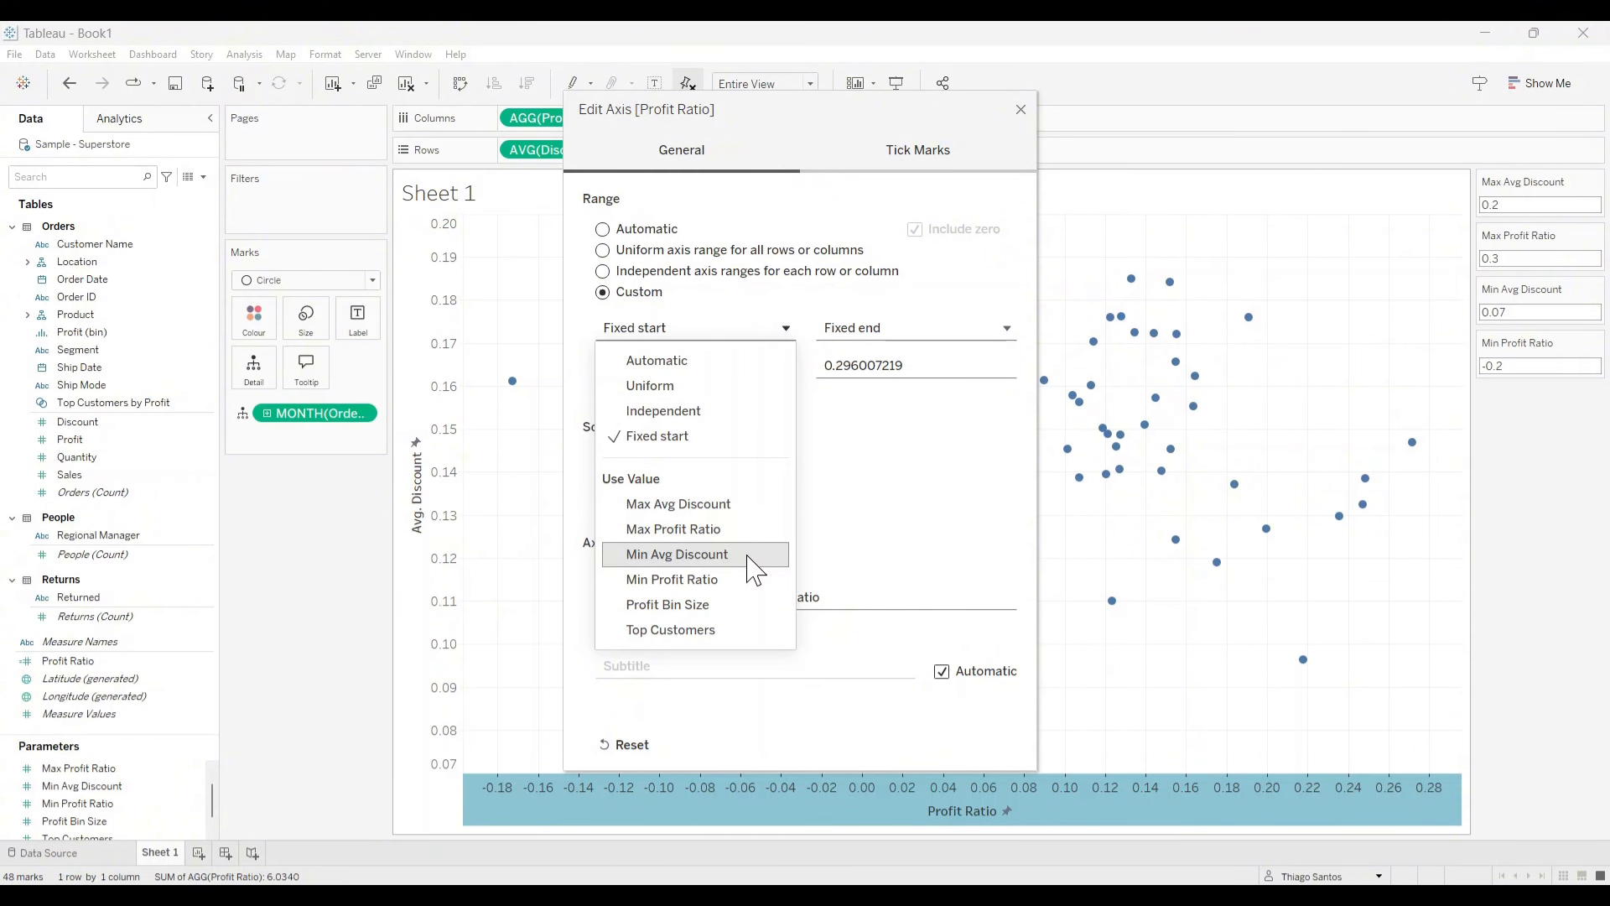
click(738, 580)
click(922, 331)
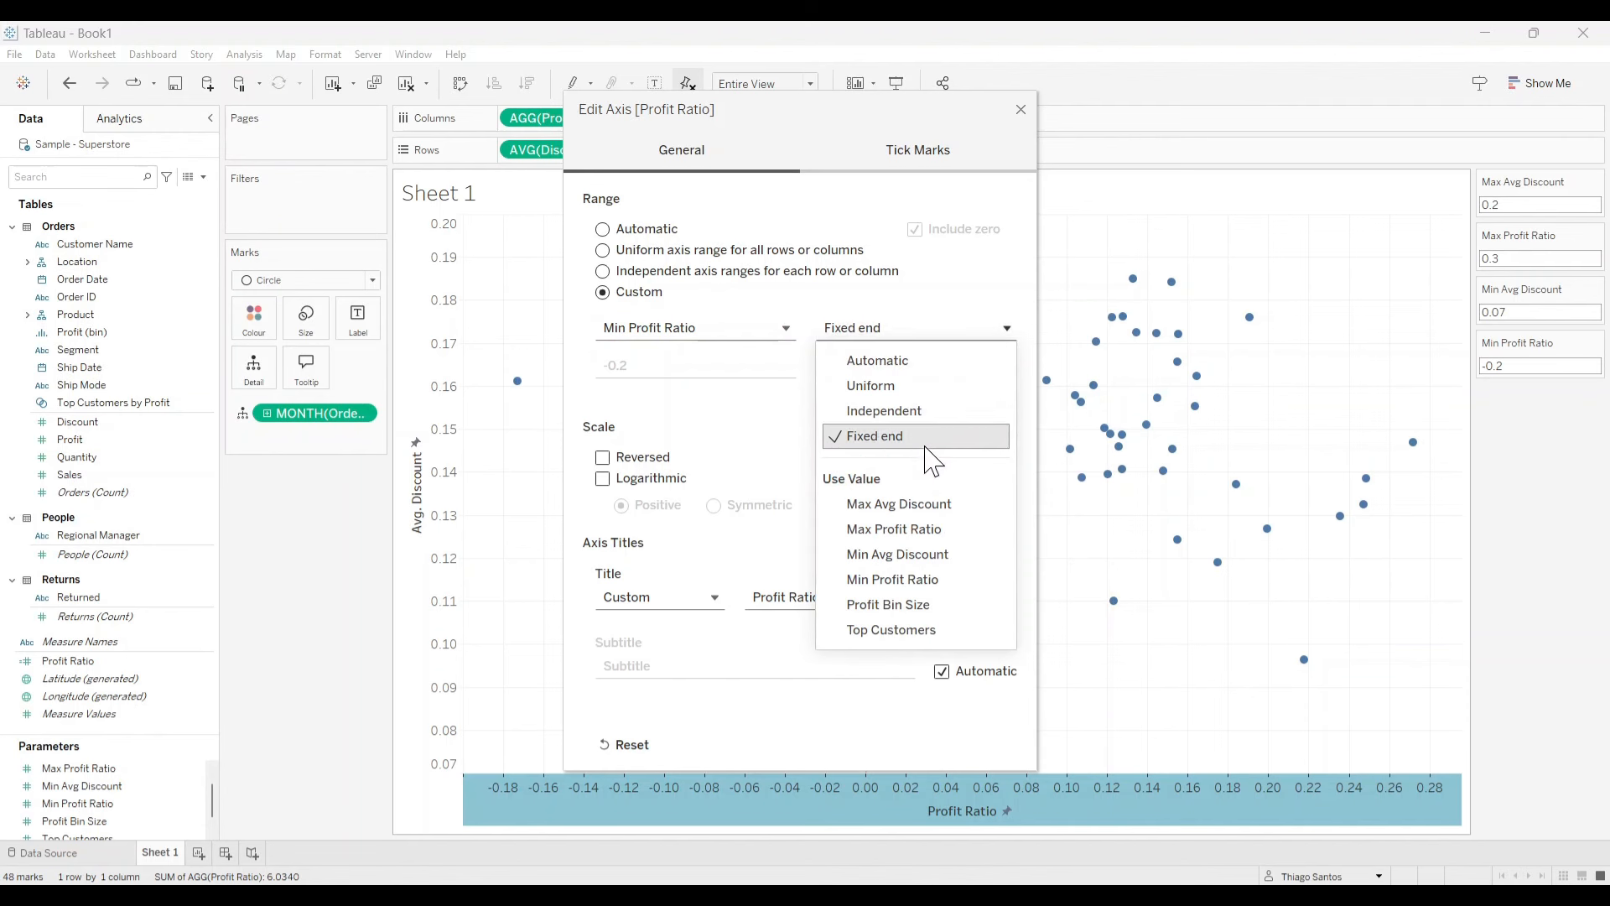
click(933, 530)
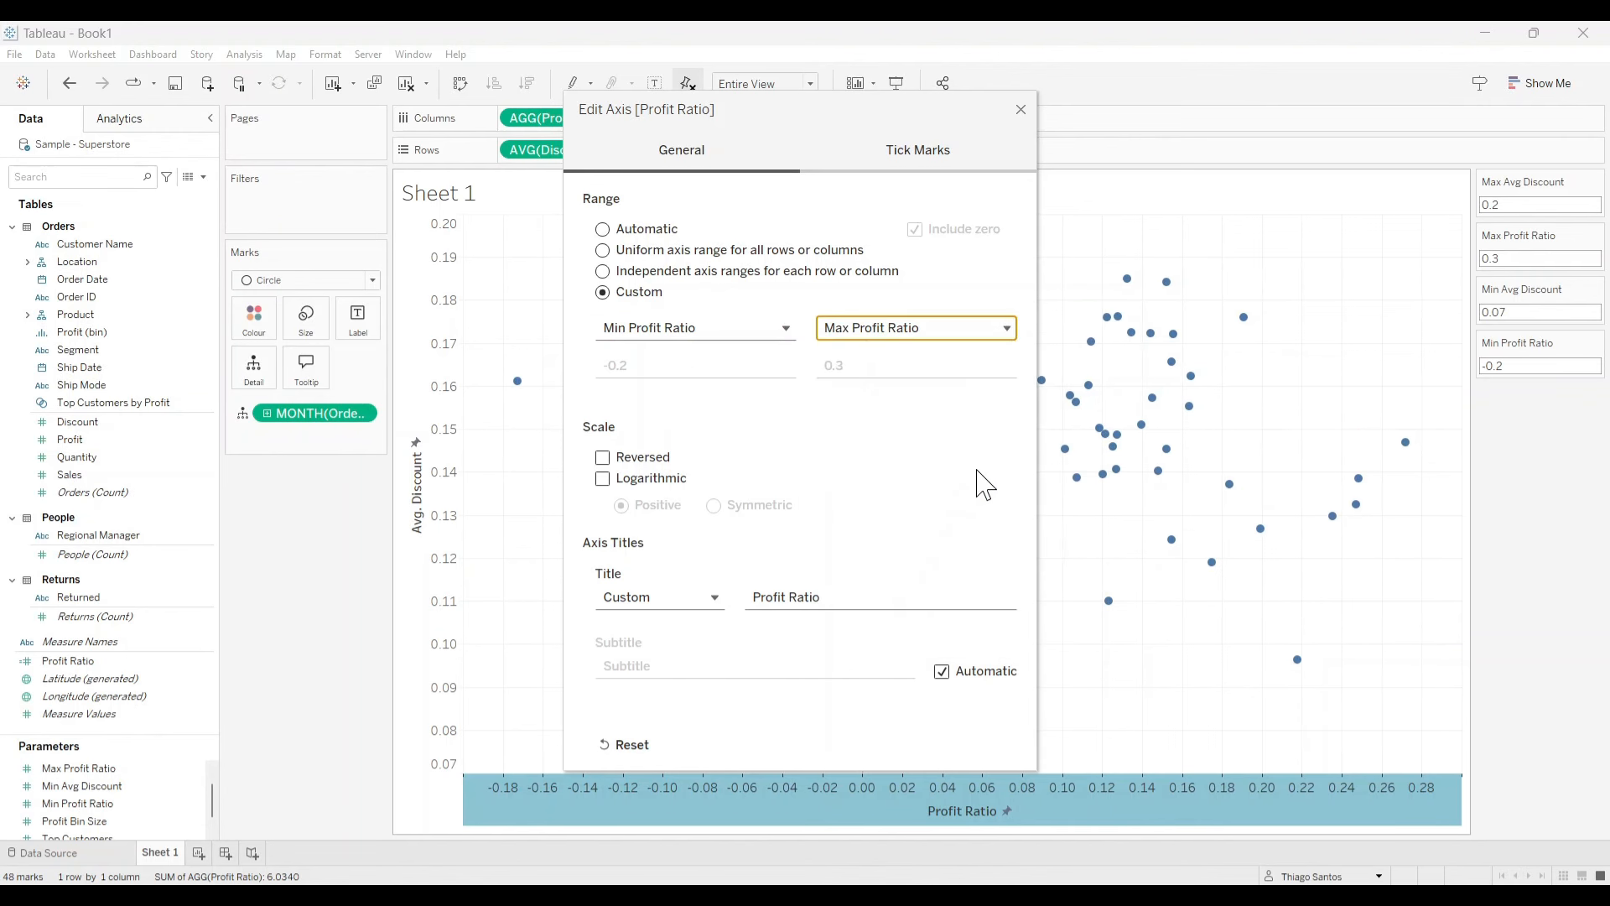
click(1021, 110)
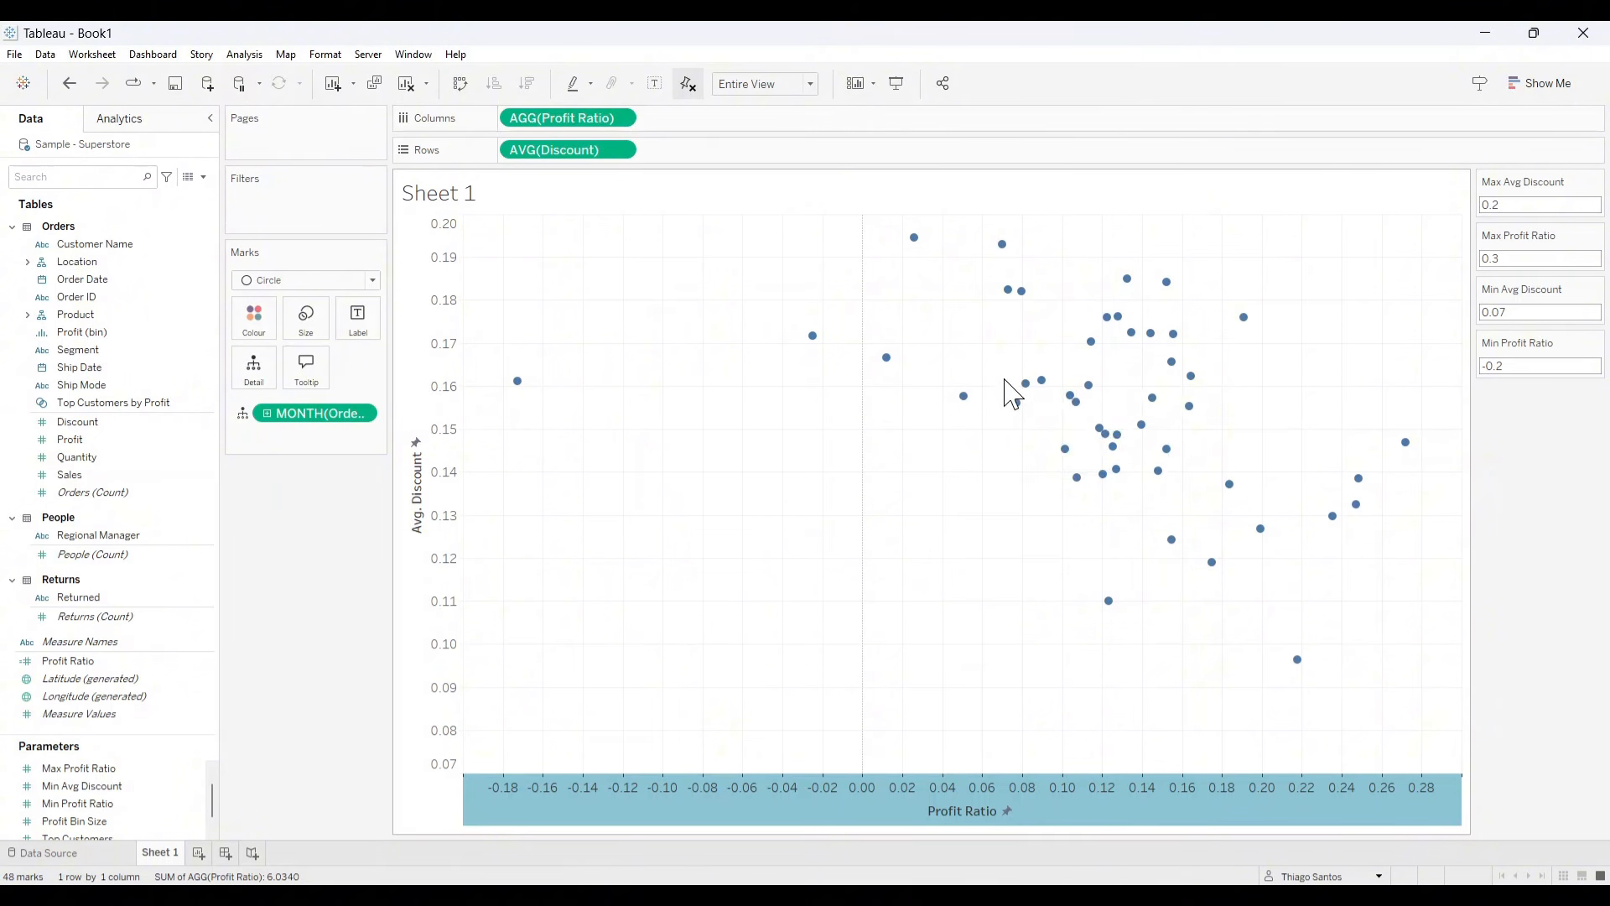
Test the dynamic axis ranges by selecting a single mark and a group of marks, clearing the selection each time.
click(1025, 384)
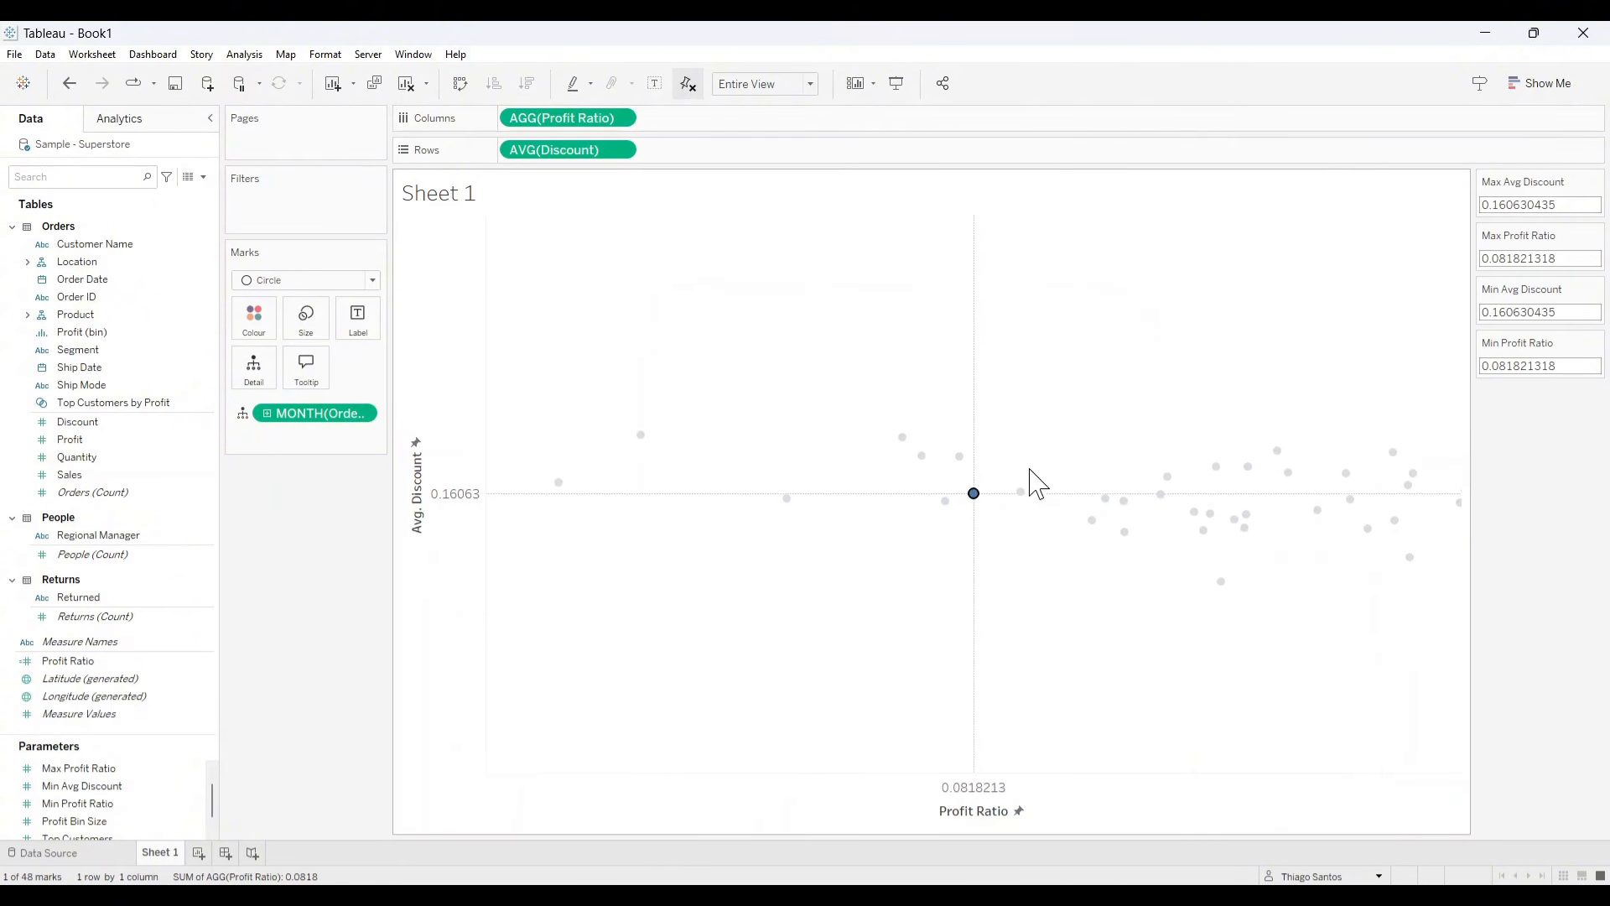
click(1080, 295)
drag(932, 299, 1177, 494)
click(966, 331)
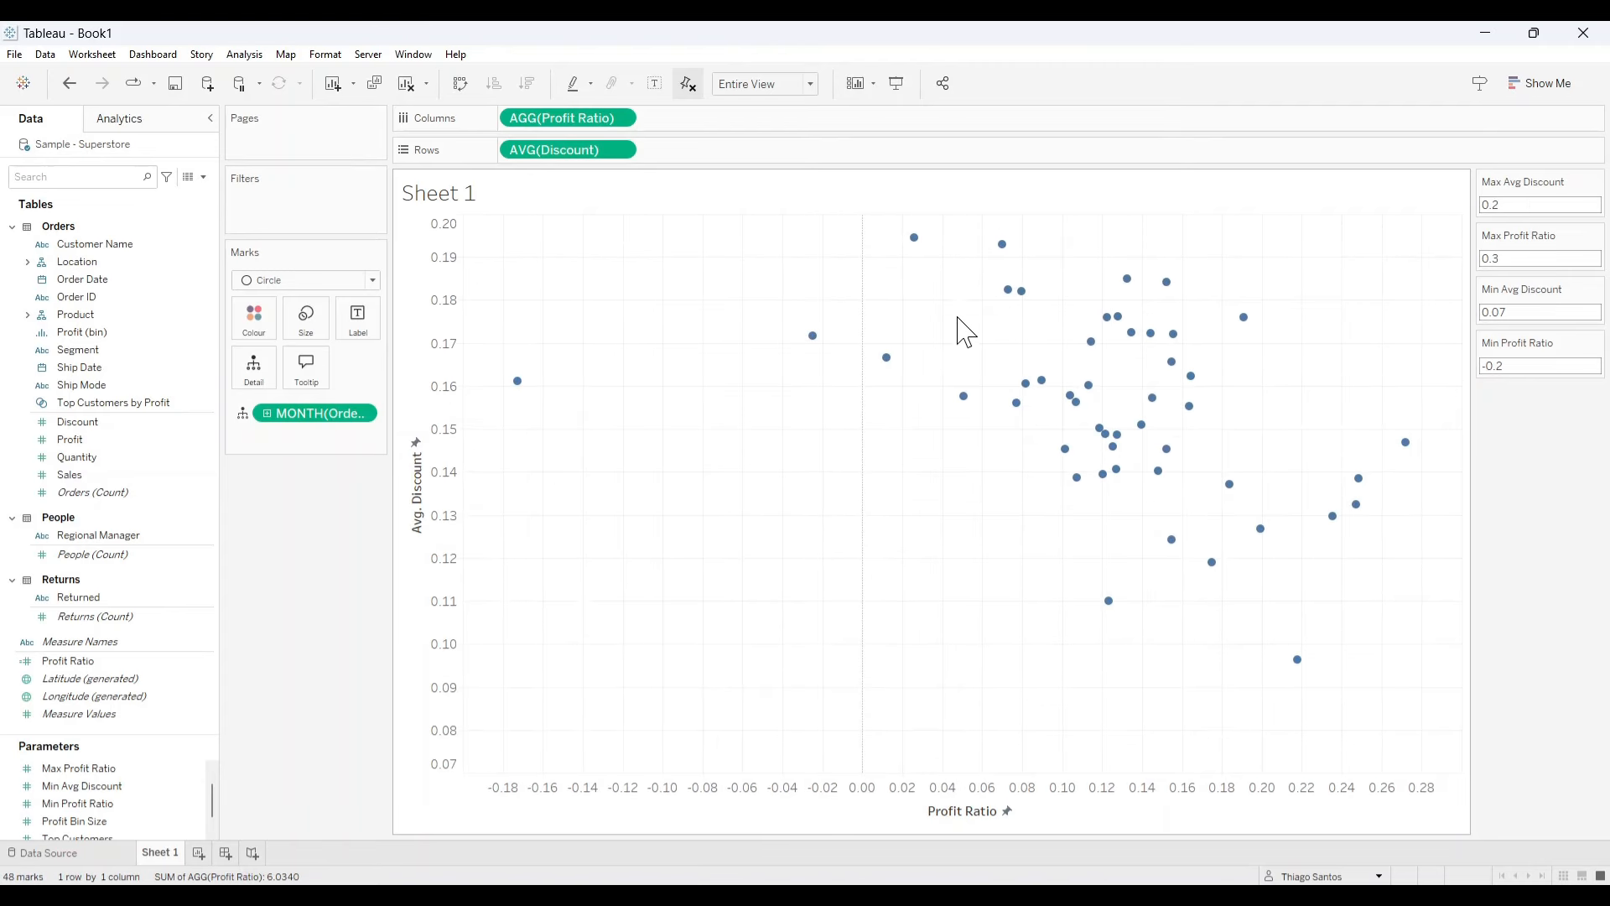